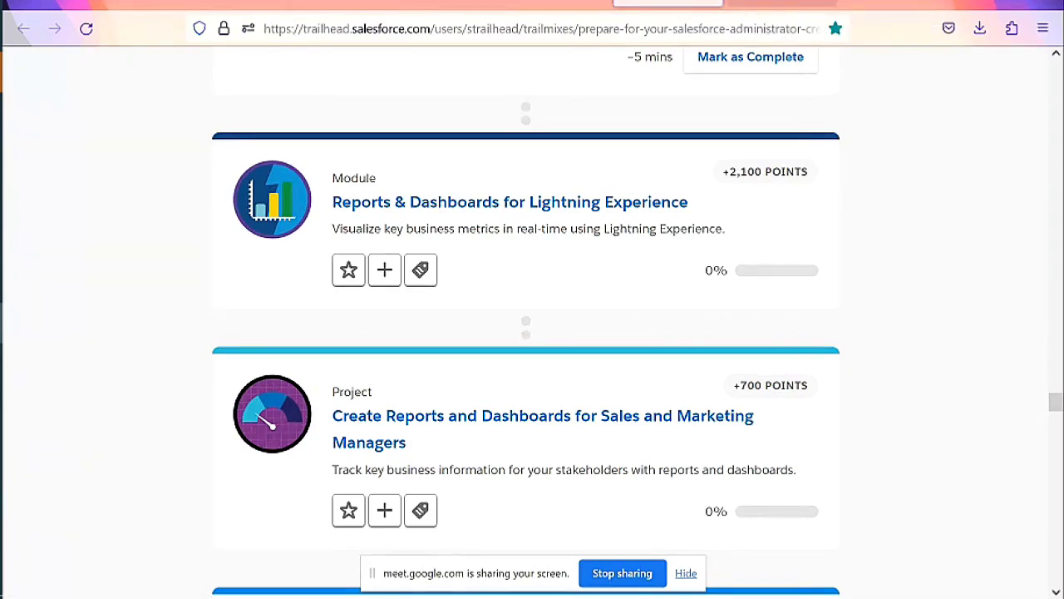
- Switch to the Hackathon1 sandbox's Setup page and clear the "report typ" text from the setup search
{"action": "left_click", "coordinate": [781, 2]}
{"action": "left_click", "coordinate": [212, 2]}
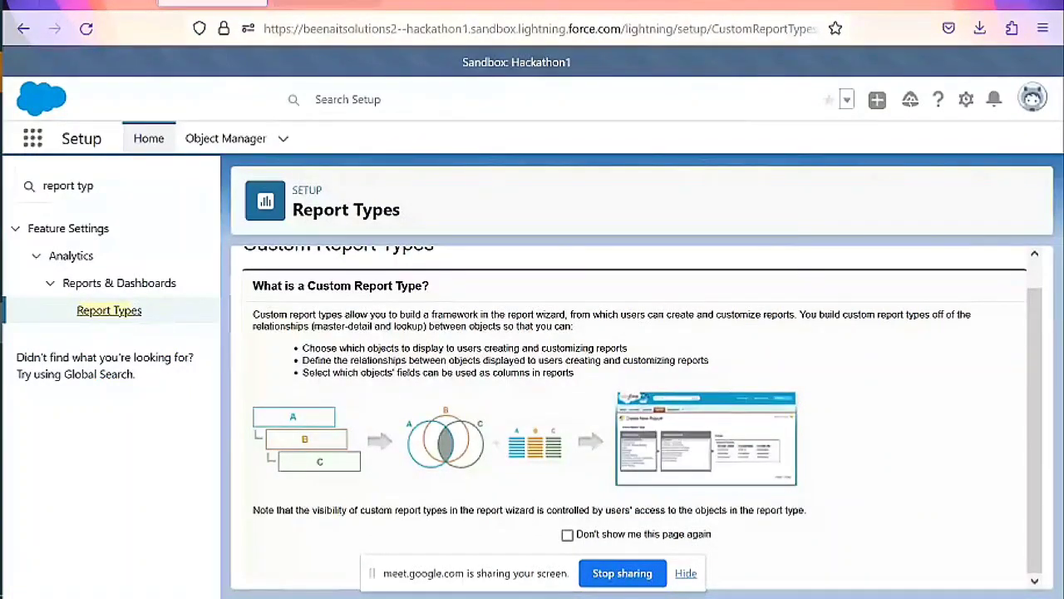
{"action": "left_click", "coordinate": [52, 189]}
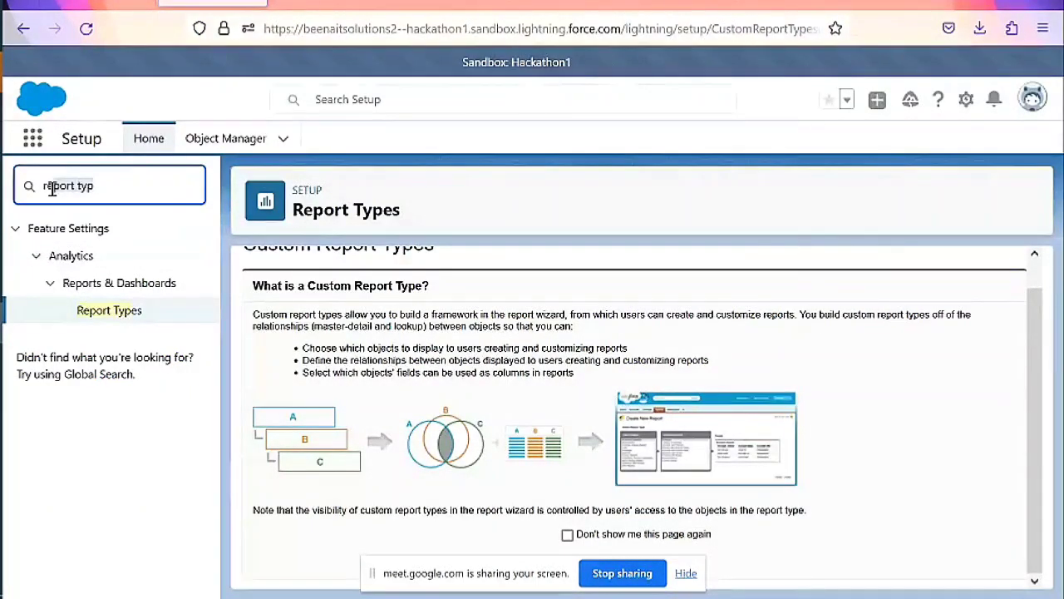
{"action": "key", "text": "BackSpace"}
{"action": "key", "text": "BackSpace"}
{"action": "key", "text": "BackSpace"}
{"action": "key", "text": "BackSpace"}
{"action": "key", "text": "BackSpace"}
{"action": "key", "text": "BackSpace"}
{"action": "key", "text": "BackSpace"}
{"action": "key", "text": "BackSpace"}
{"action": "key", "text": "BackSpace"}
{"action": "key", "text": "BackSpace"}
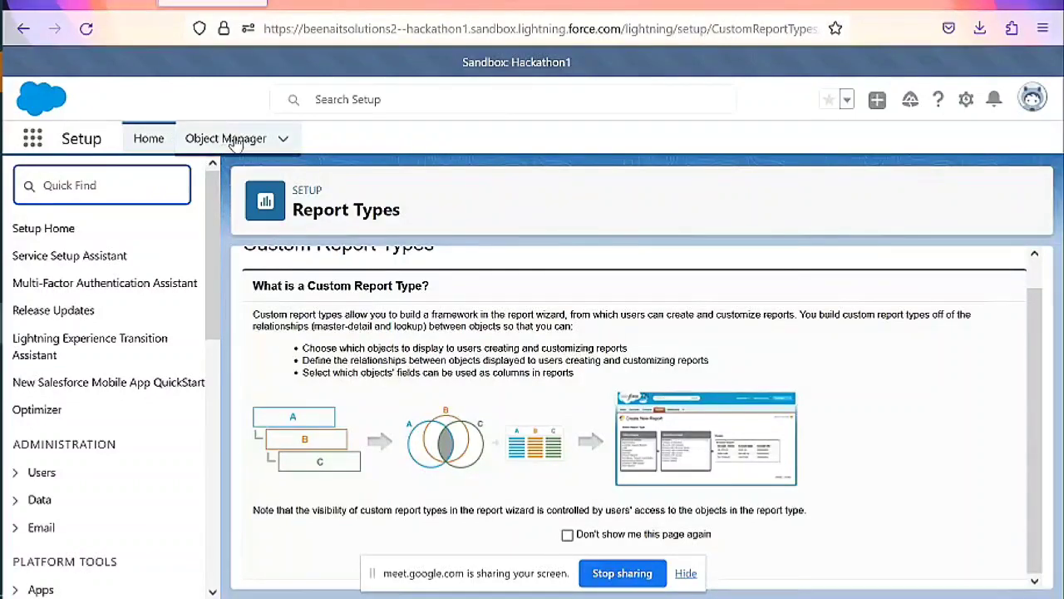
- Switch from Setup to the Service app and open its Reports page
{"action": "left_click", "coordinate": [33, 138]}
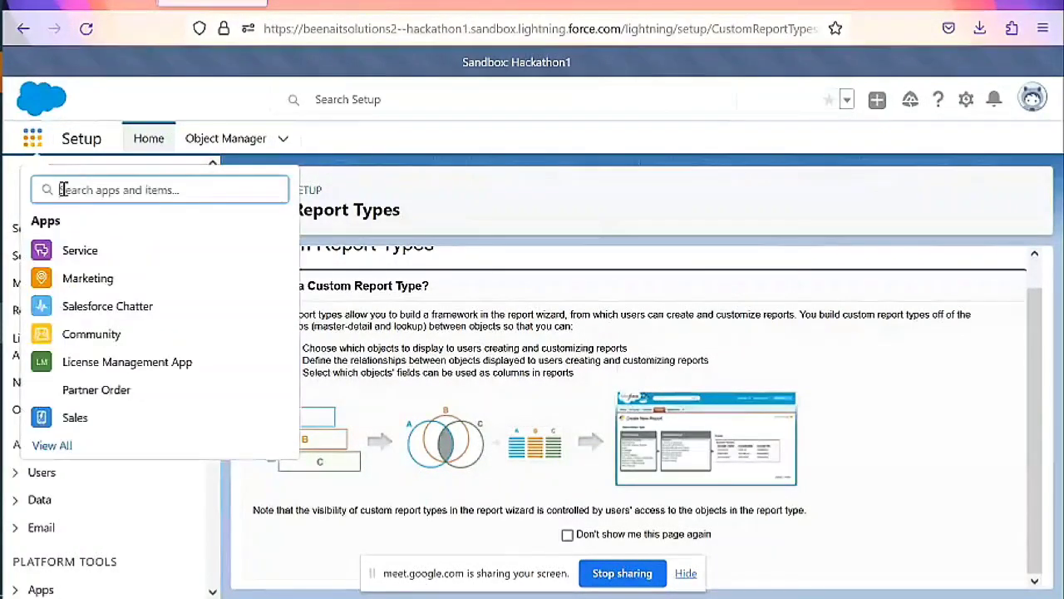
{"action": "left_click", "coordinate": [88, 252]}
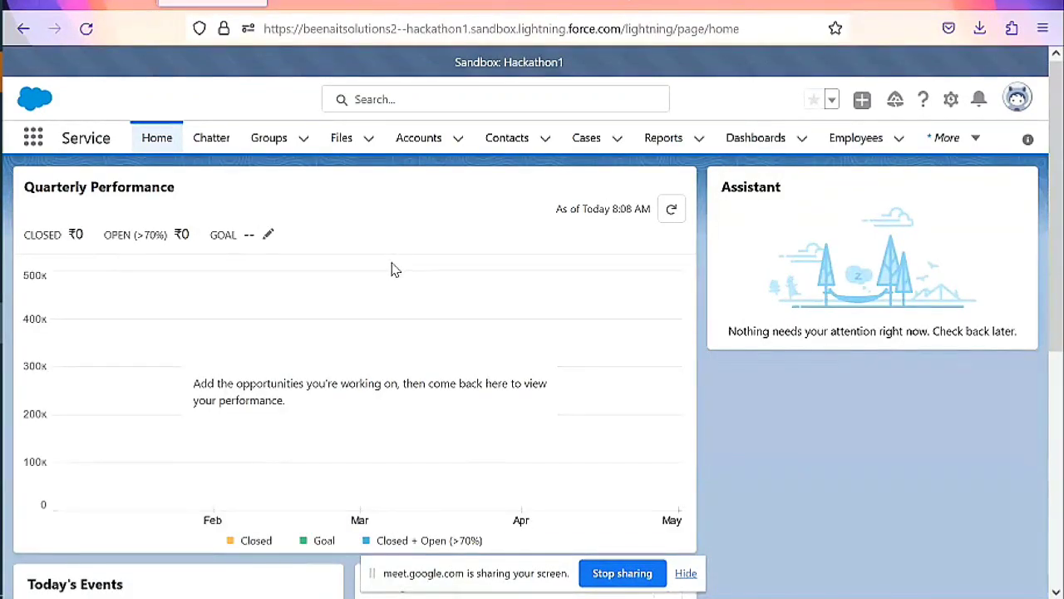
{"action": "left_click", "coordinate": [673, 146]}
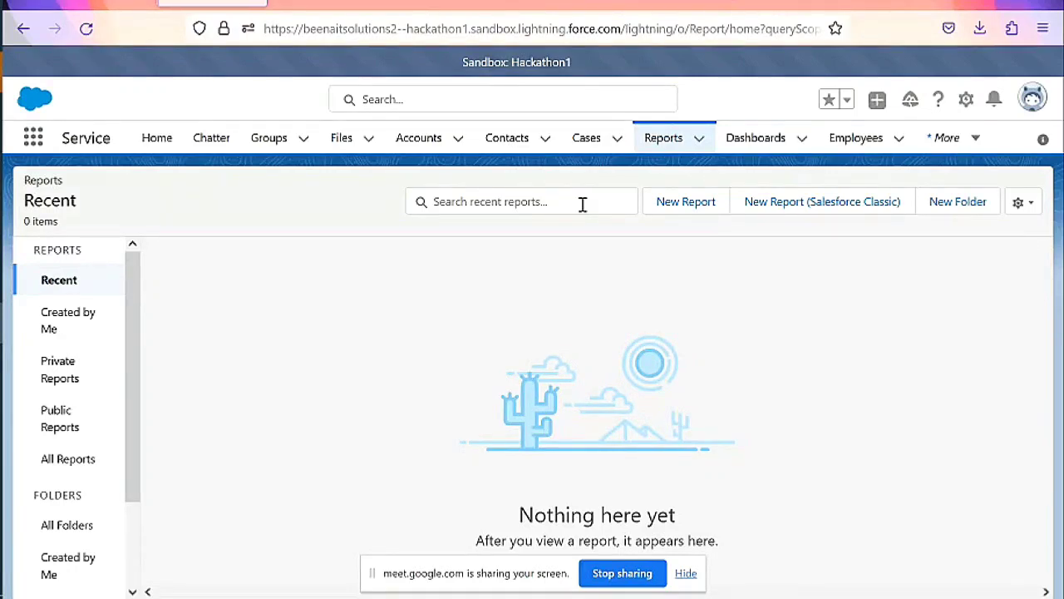
- Start a new report, search the available report types for "employment" and "jo", and close the report creation dialog
{"action": "left_click", "coordinate": [657, 209]}
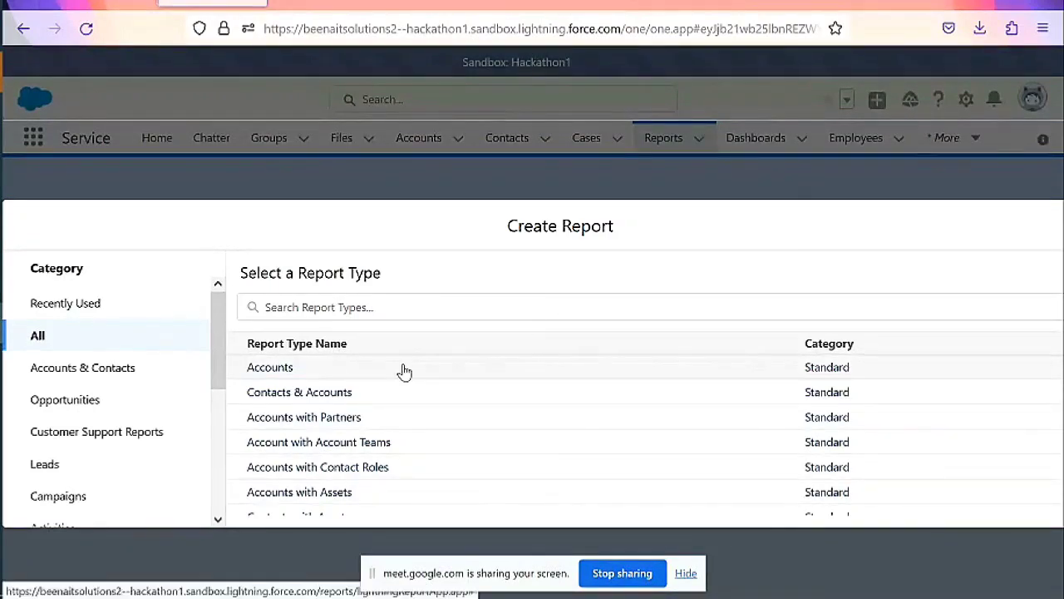
{"action": "left_click", "coordinate": [399, 307]}
{"action": "type", "text": "emplo"}
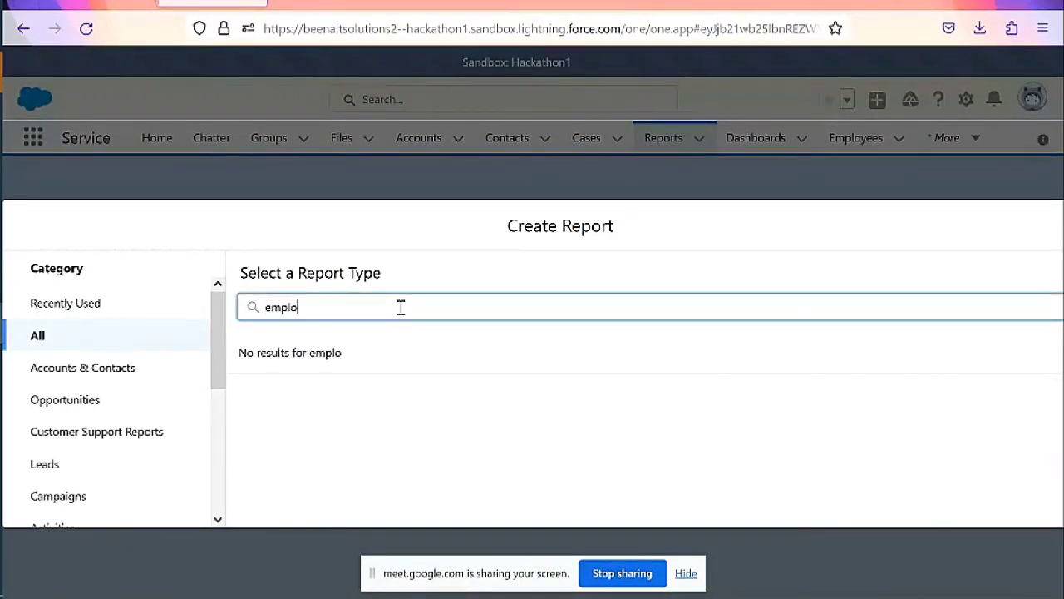
{"action": "type", "text": "ye"}
{"action": "key", "text": "BackSpace"}
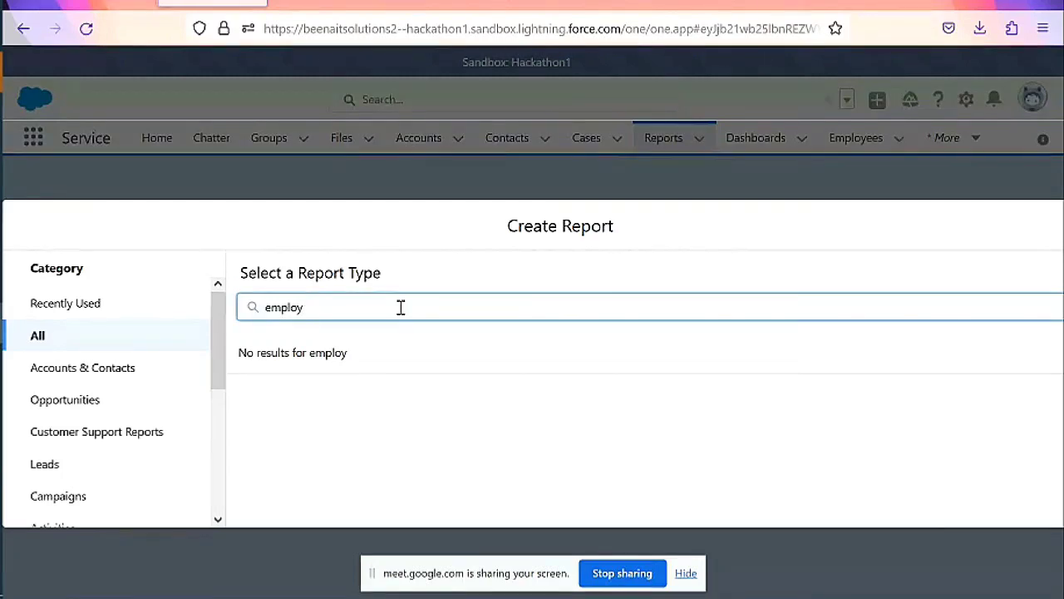
{"action": "type", "text": "ment"}
{"action": "key", "text": "BackSpace"}
{"action": "key", "text": "BackSpace"}
{"action": "key", "text": "BackSpace"}
{"action": "key", "text": "BackSpace"}
{"action": "key", "text": "BackSpace"}
{"action": "key", "text": "BackSpace"}
{"action": "type", "text": "jo"}
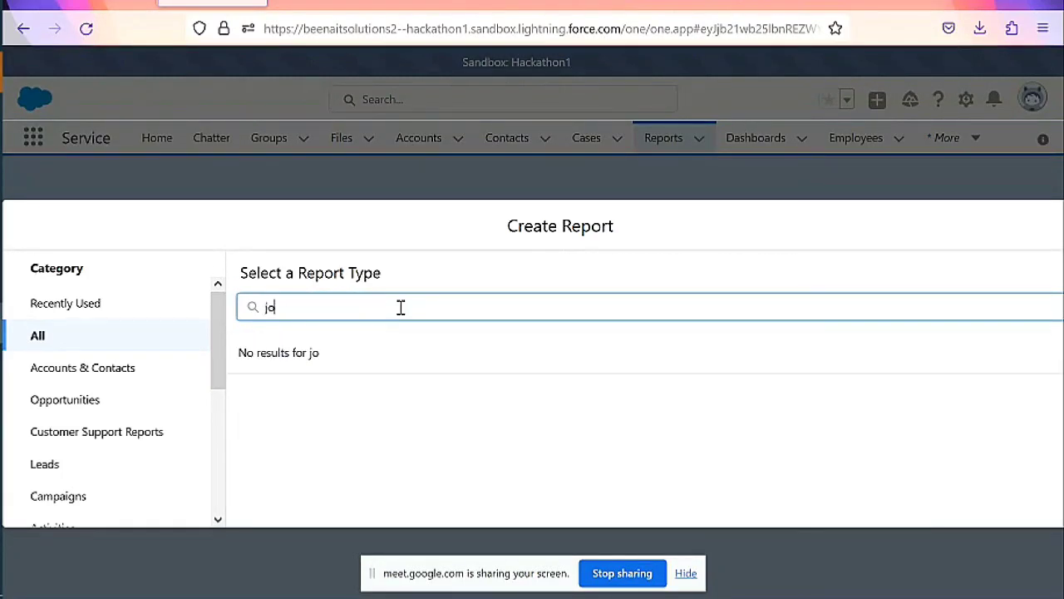
{"action": "key", "text": "BackSpace"}
{"action": "key", "text": "BackSpace"}
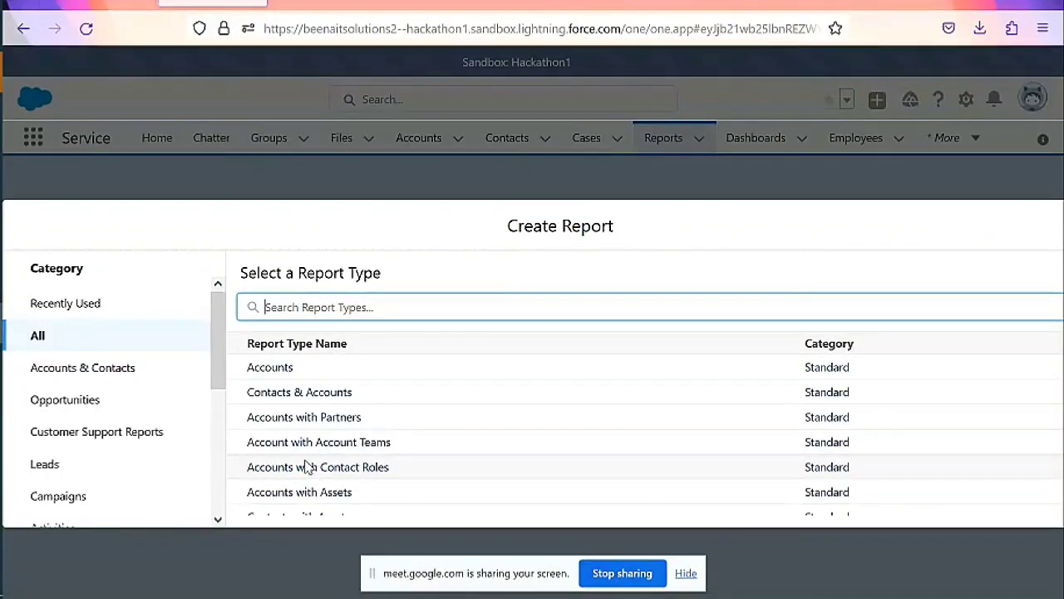
{"action": "key", "text": "Escape"}
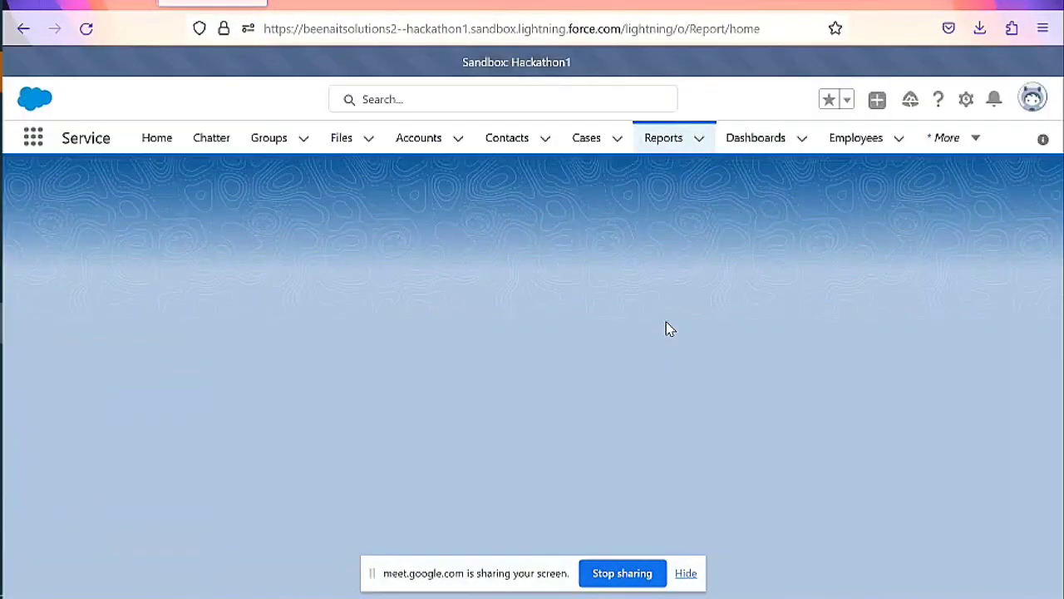
- Open Setup and find the Report Types page by searching for "report types"
{"action": "left_click", "coordinate": [966, 99]}
{"action": "left_click", "coordinate": [878, 138]}
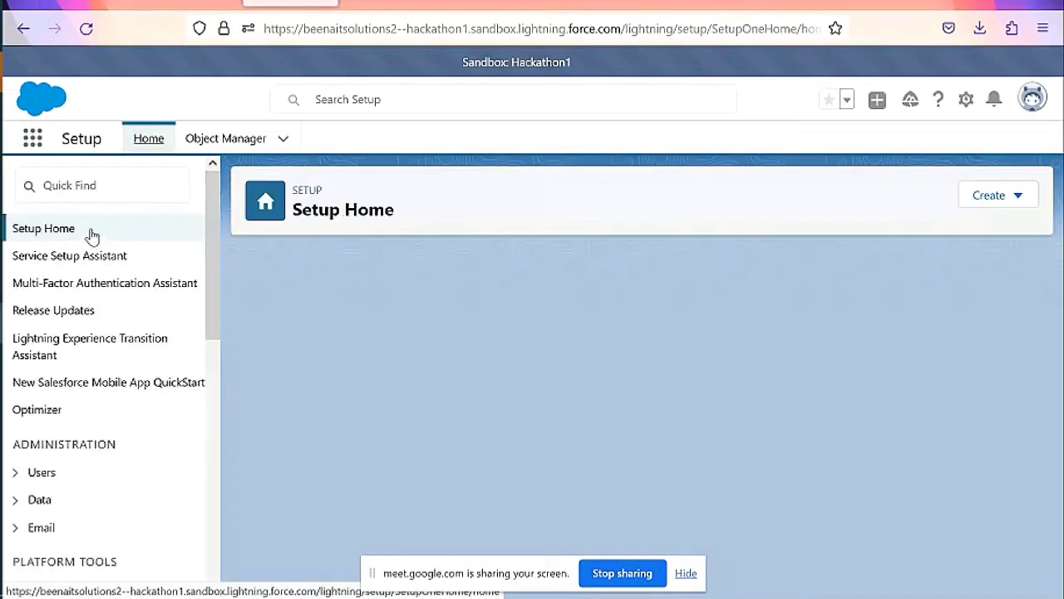
{"action": "left_click", "coordinate": [95, 185]}
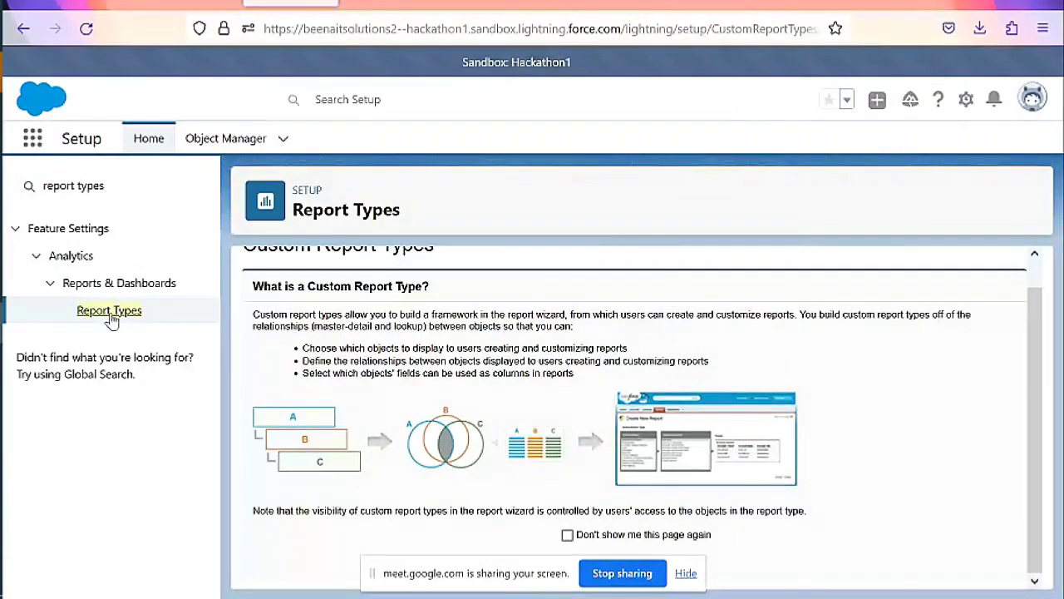
{"action": "scroll", "coordinate": [357, 329], "scroll_direction": "up", "scroll_amount": 1}
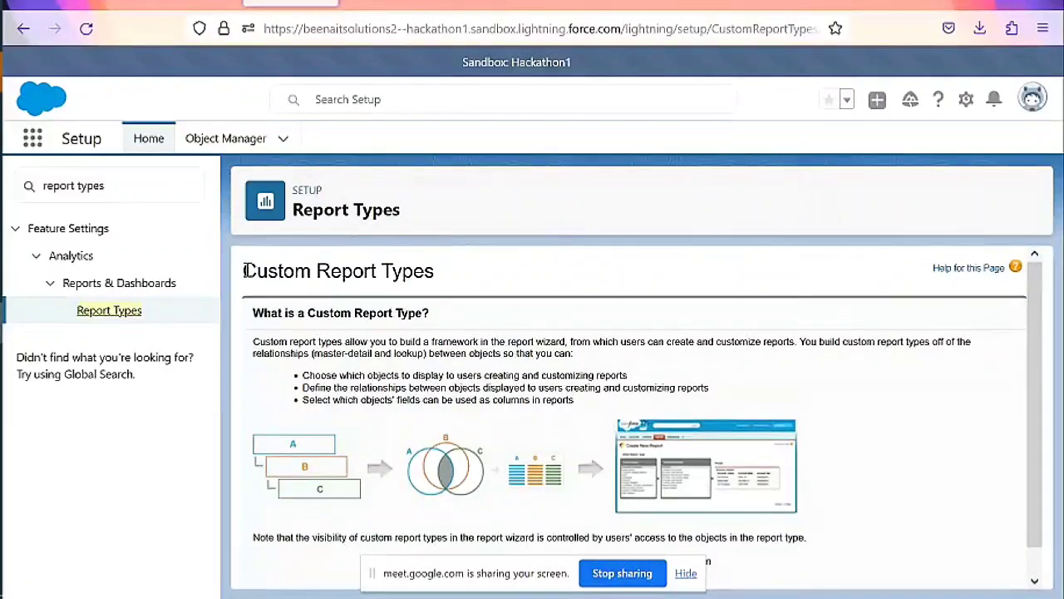
{"action": "left_click_drag", "start_coordinate": [245, 271], "coordinate": [434, 269]}
{"action": "left_click", "coordinate": [435, 277]}
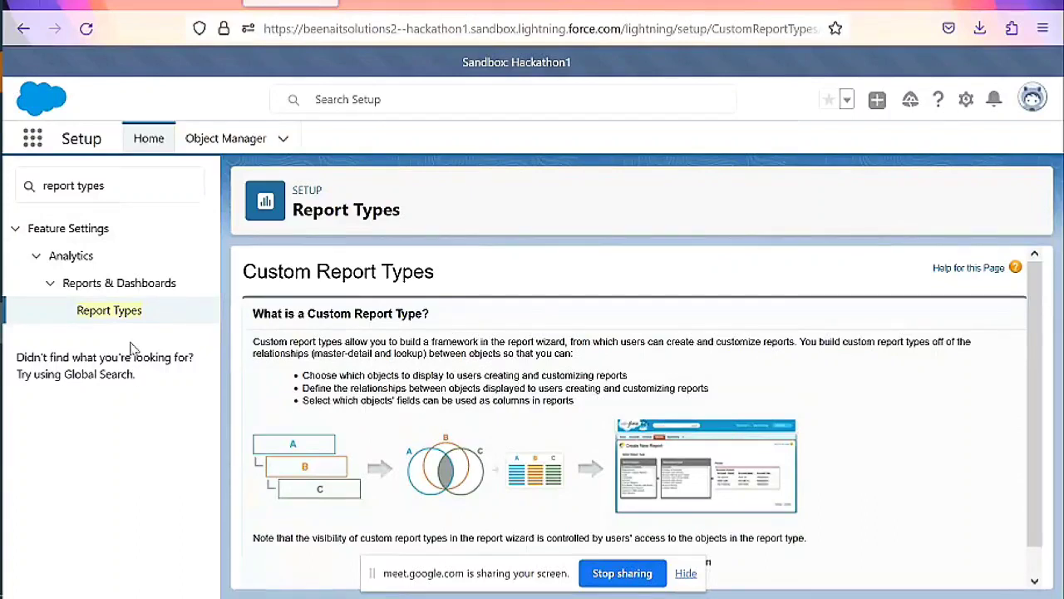
{"action": "left_click", "coordinate": [191, 3]}
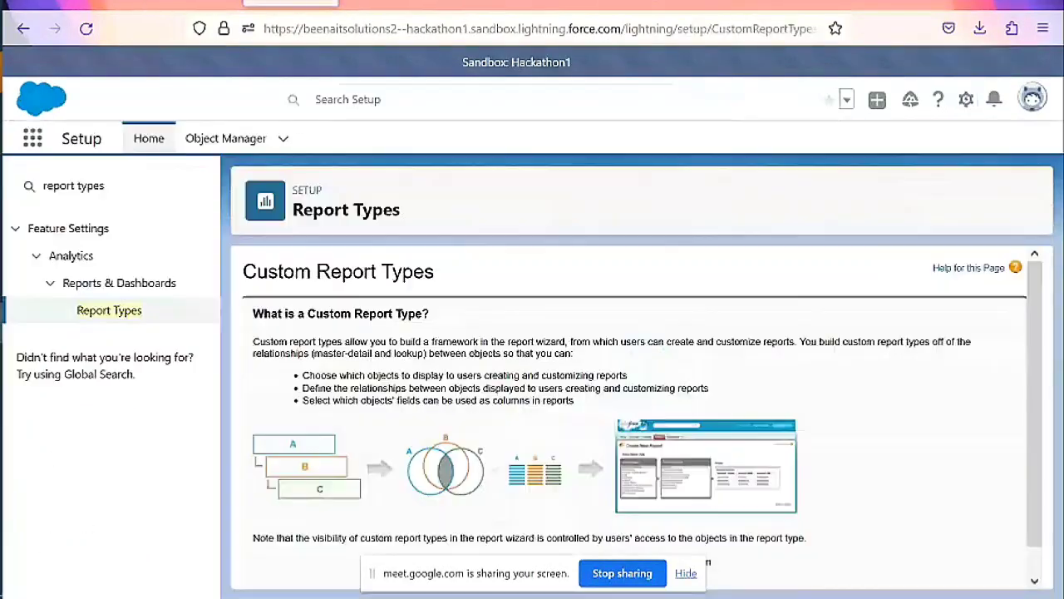
{"action": "left_click", "coordinate": [291, 3]}
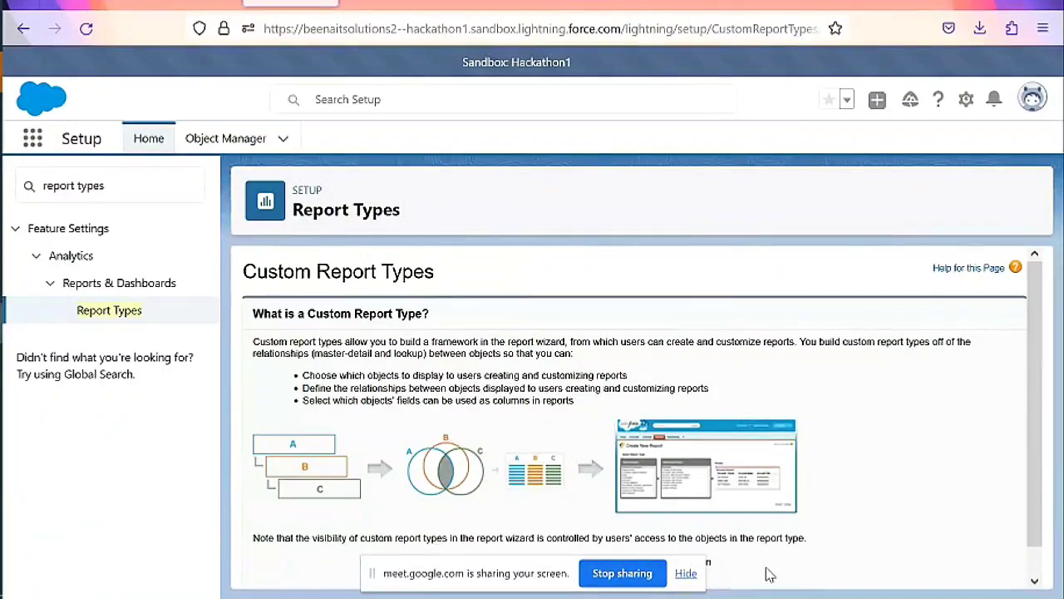
- Continue past the Custom Report Types introduction to the full list and start a new custom report type
{"action": "scroll", "coordinate": [767, 574], "scroll_direction": "down", "scroll_amount": 1}
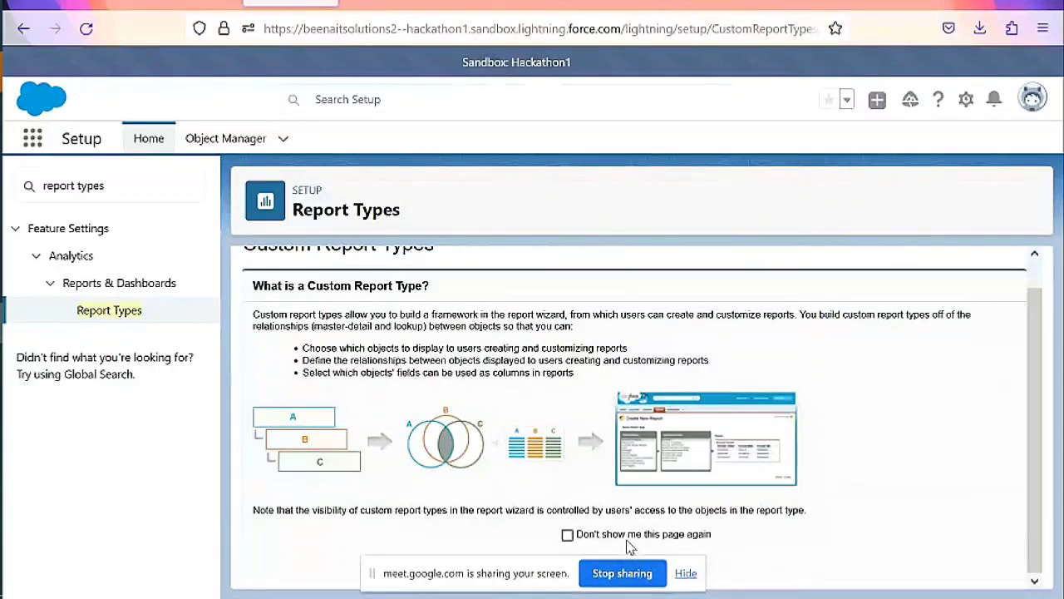
{"action": "left_click", "coordinate": [684, 573]}
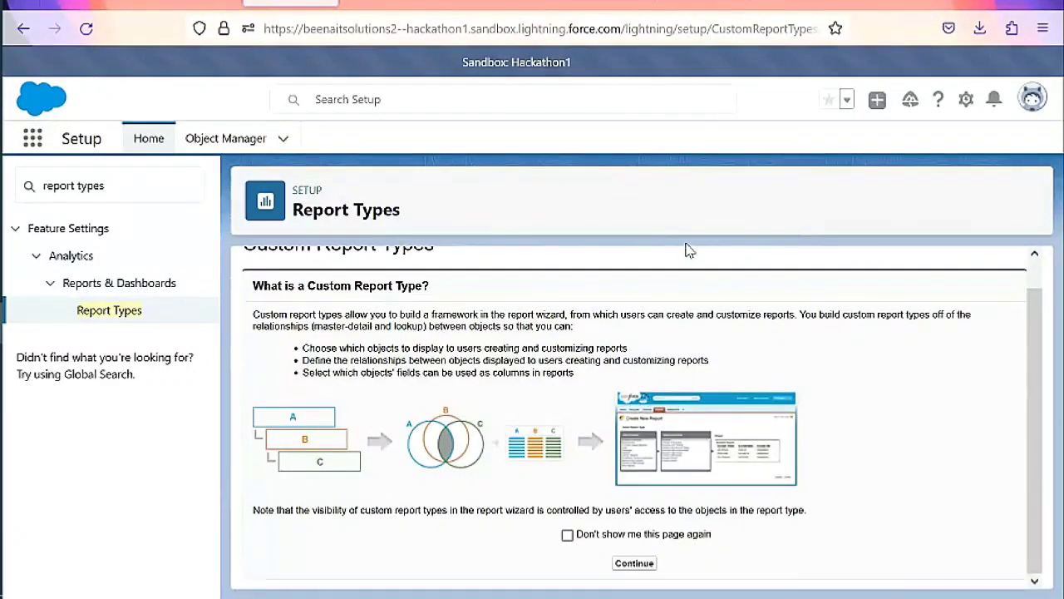
{"action": "left_click", "coordinate": [633, 563]}
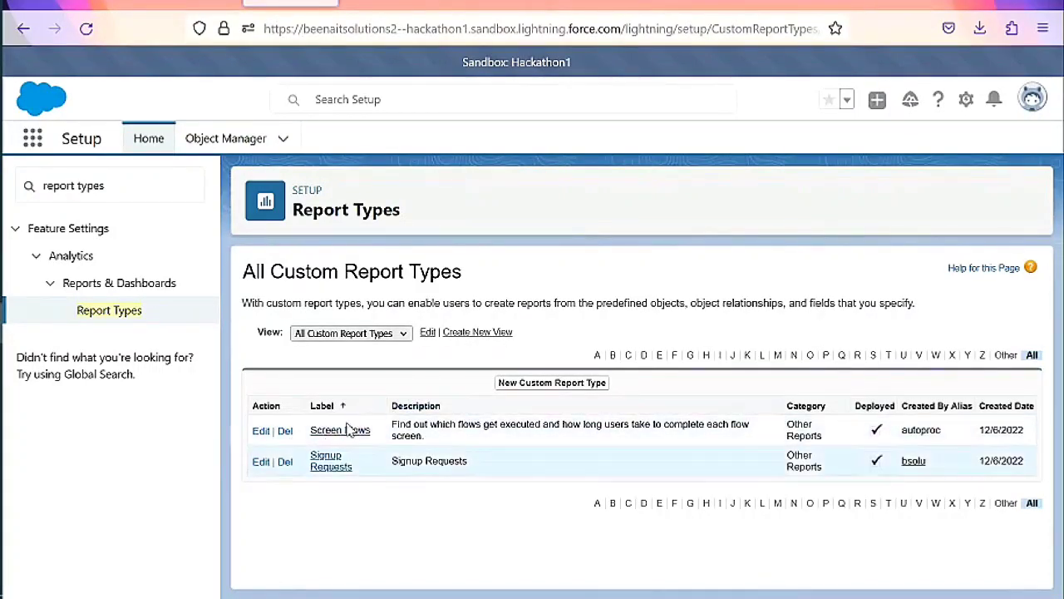
{"action": "left_click", "coordinate": [385, 337]}
{"action": "left_click", "coordinate": [462, 362]}
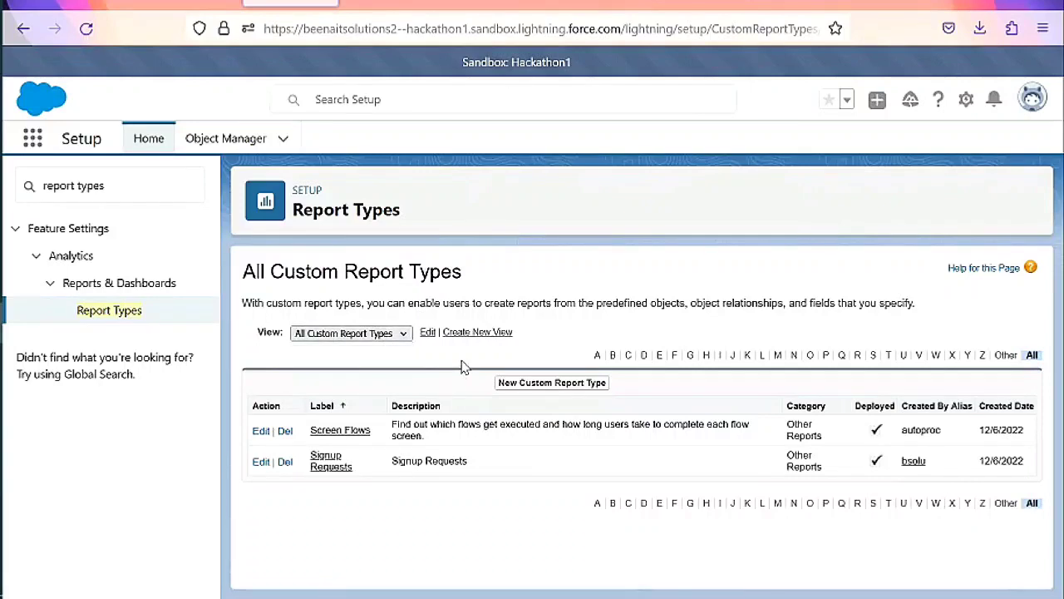
{"action": "left_click", "coordinate": [542, 383]}
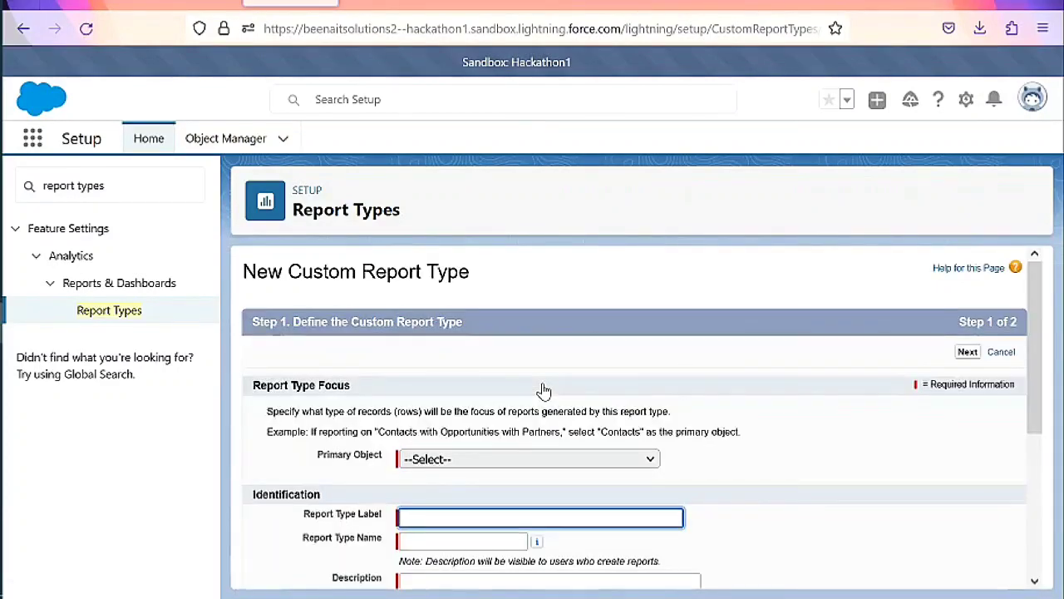
- Set the new custom report type's primary object to Employment Status
{"action": "scroll", "coordinate": [544, 392], "scroll_direction": "down", "scroll_amount": 3}
{"action": "scroll", "coordinate": [544, 392], "scroll_direction": "up", "scroll_amount": 2}
{"action": "scroll", "coordinate": [544, 391], "scroll_direction": "up", "scroll_amount": 2}
{"action": "scroll", "coordinate": [544, 391], "scroll_direction": "down", "scroll_amount": 2}
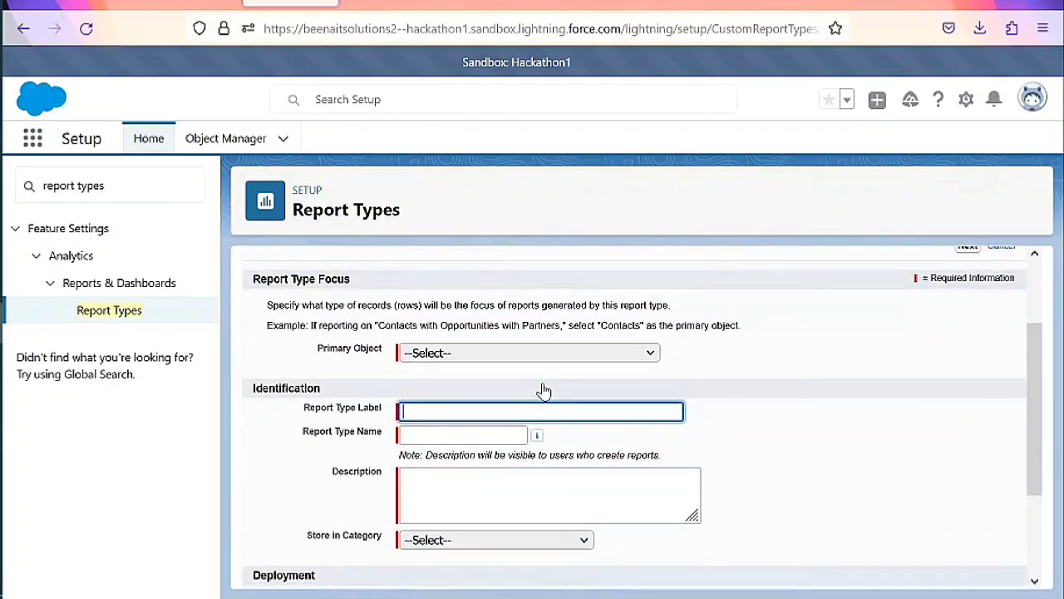
{"action": "left_click", "coordinate": [535, 359]}
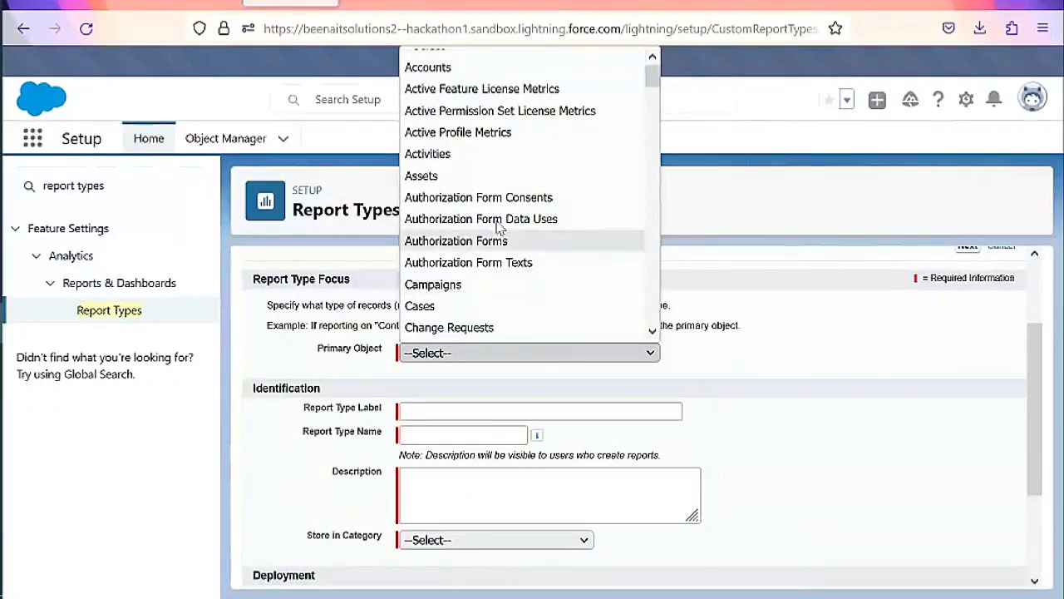
{"action": "scroll", "coordinate": [493, 191], "scroll_direction": "down", "scroll_amount": 6}
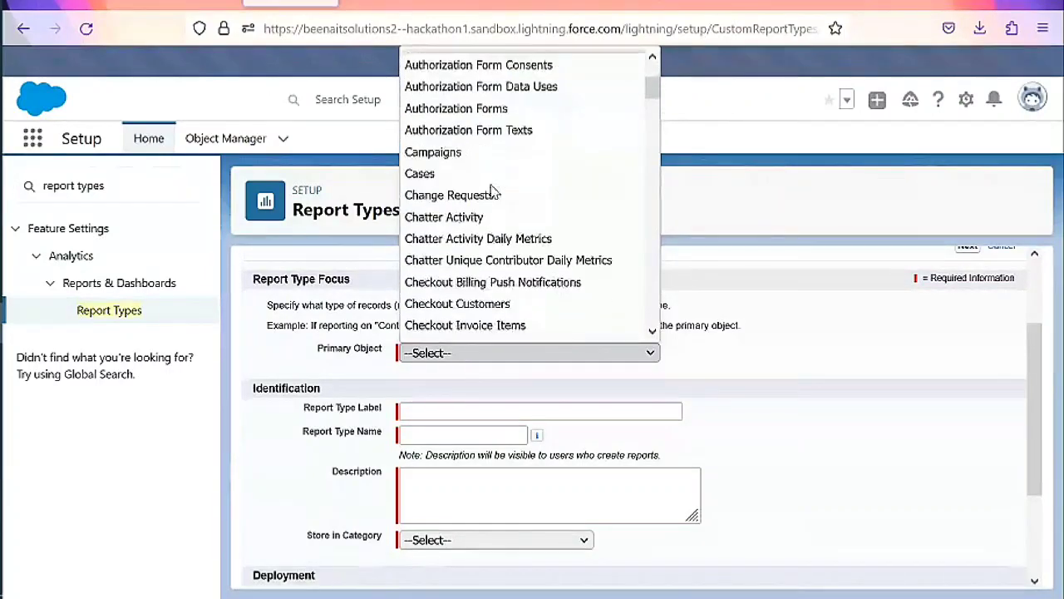
{"action": "scroll", "coordinate": [492, 190], "scroll_direction": "down", "scroll_amount": 1}
{"action": "scroll", "coordinate": [492, 191], "scroll_direction": "up", "scroll_amount": 8}
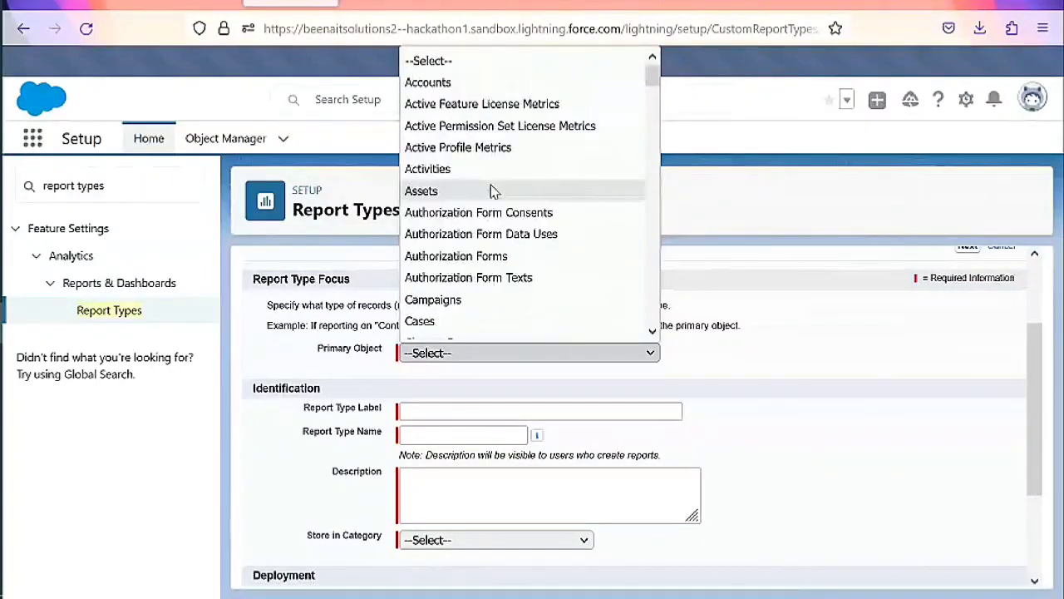
{"action": "key", "text": "e"}
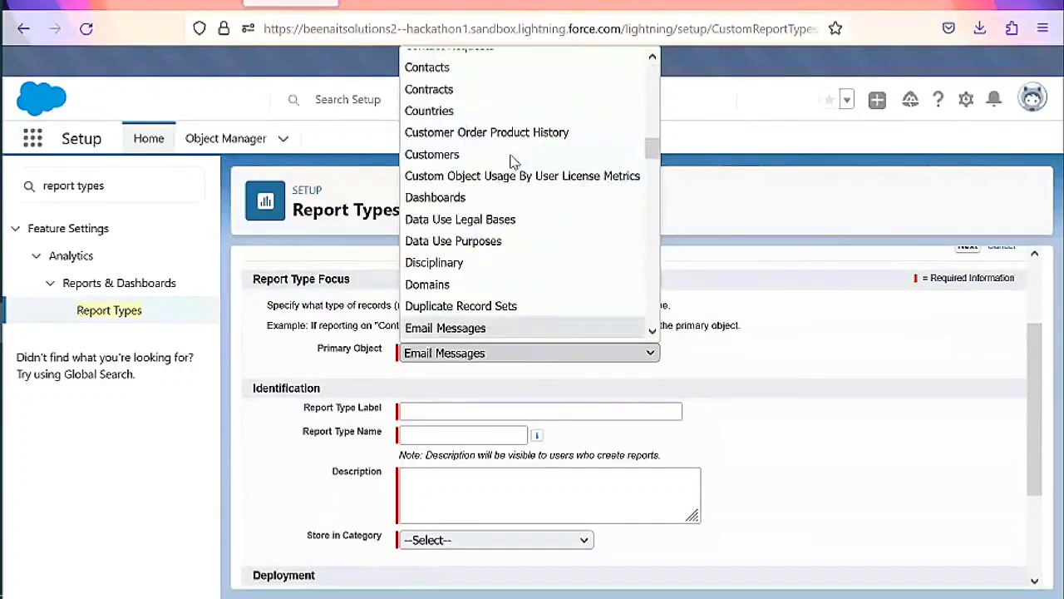
{"action": "scroll", "coordinate": [530, 210], "scroll_direction": "down", "scroll_amount": 2}
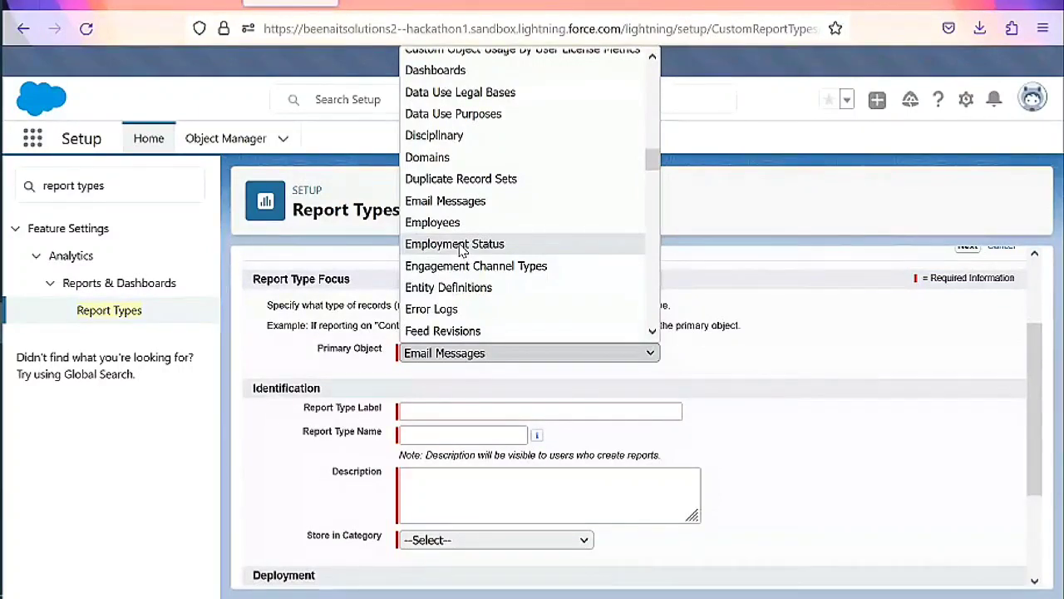
{"action": "left_click", "coordinate": [463, 246]}
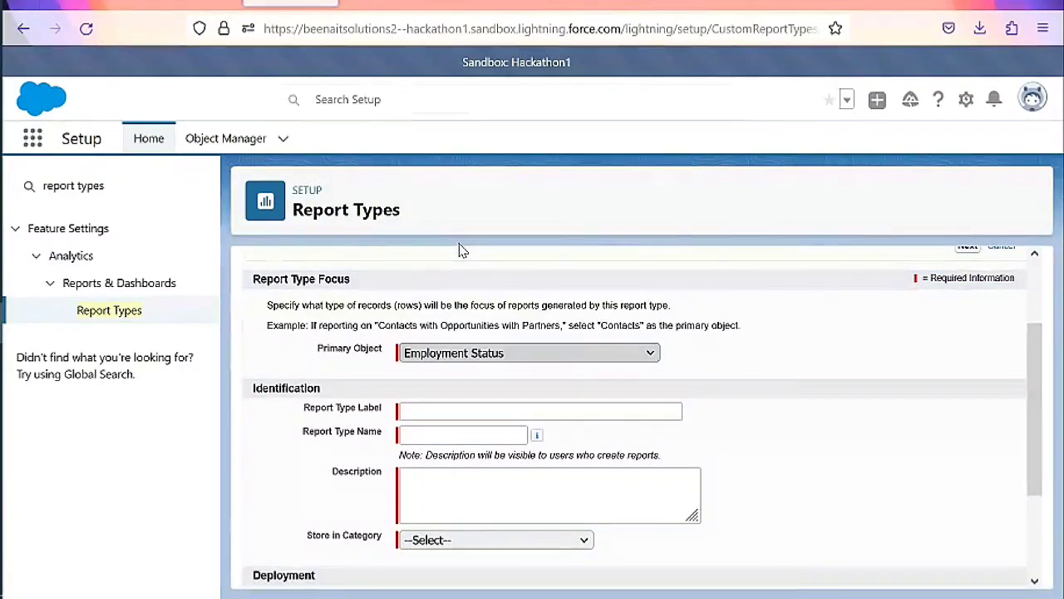
- Enter "Employment status report" as the report type label
{"action": "scroll", "coordinate": [541, 320], "scroll_direction": "down", "scroll_amount": 3}
{"action": "left_click", "coordinate": [451, 281]}
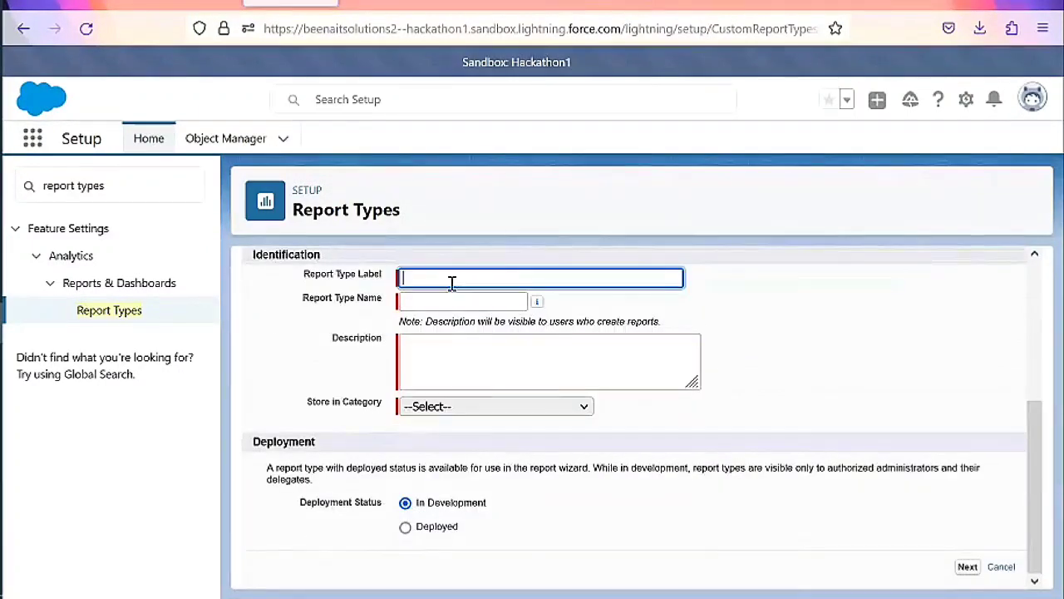
{"action": "scroll", "coordinate": [598, 322], "scroll_direction": "up", "scroll_amount": 3}
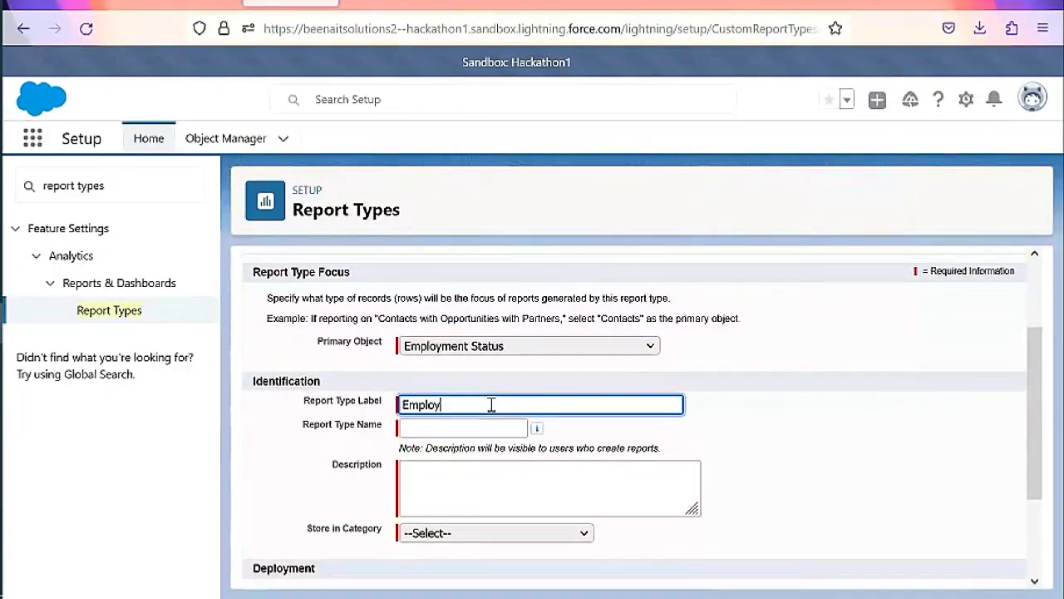
{"action": "type", "text": "Employment status"}
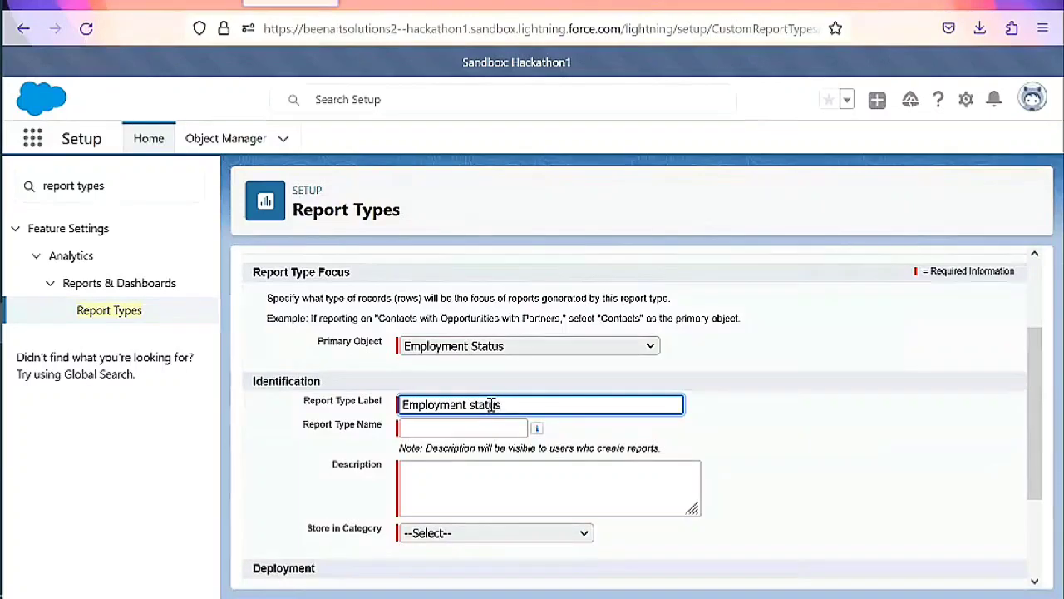
{"action": "type", "text": " report"}
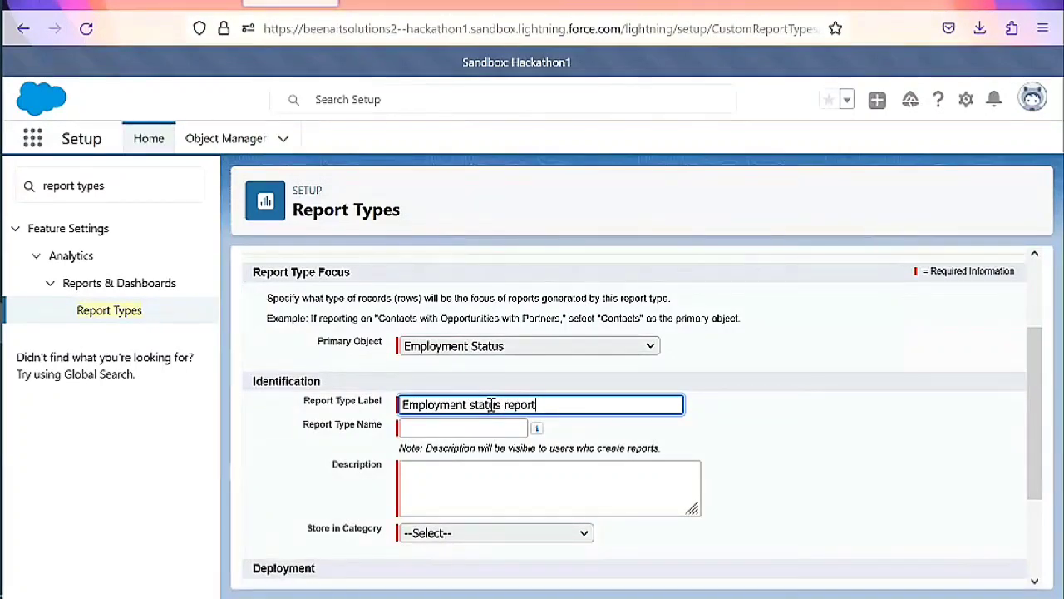
- Enter "This is a custom report for Employment status object" as the report type's description
{"action": "scroll", "coordinate": [491, 405], "scroll_direction": "down", "scroll_amount": 2}
{"action": "mouse_move", "coordinate": [549, 353]}
{"action": "key", "text": "ctrl+a"}
{"action": "key", "text": "ctrl+c"}
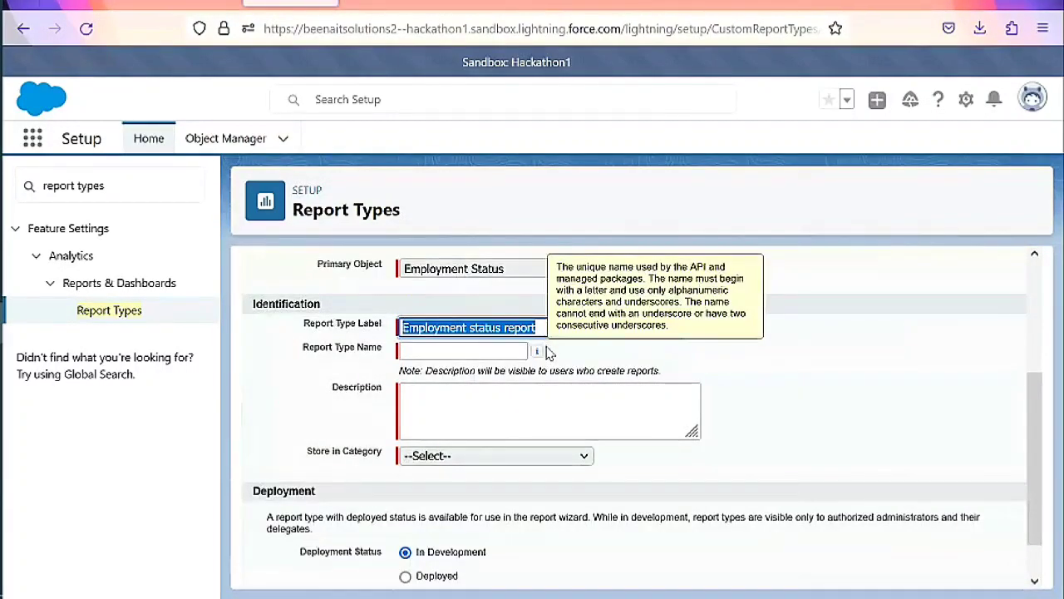
{"action": "left_click", "coordinate": [505, 406]}
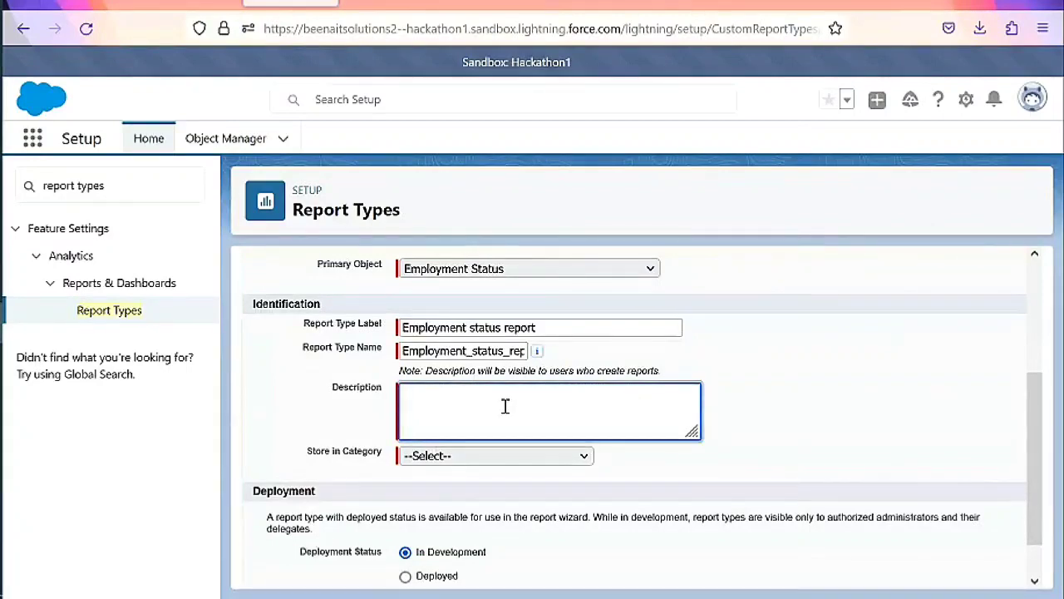
{"action": "key", "text": "ctrl+v"}
{"action": "type", "text": "This is a custom report"}
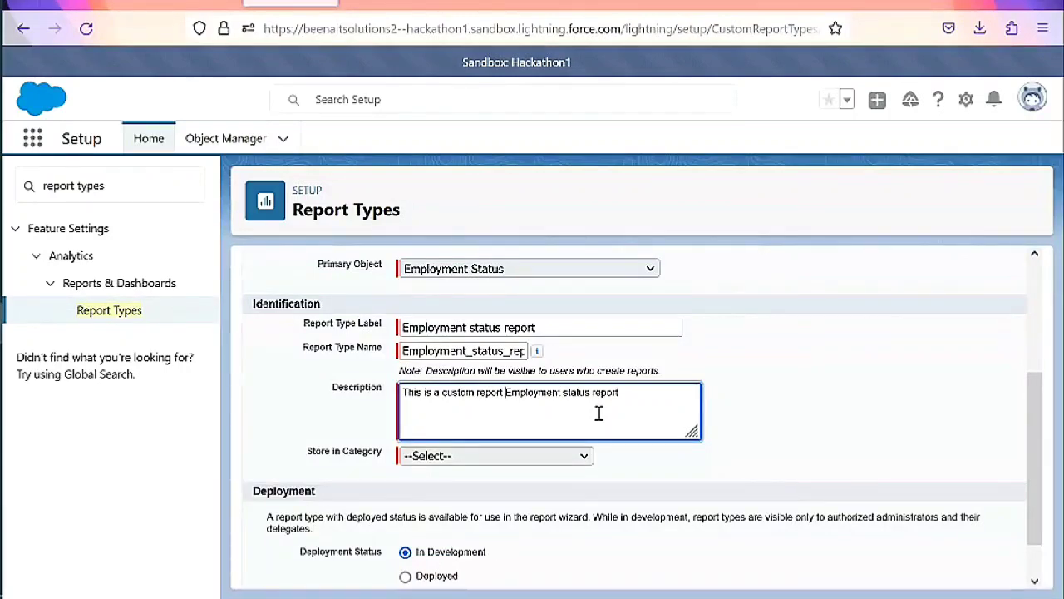
{"action": "type", "text": "fo"}
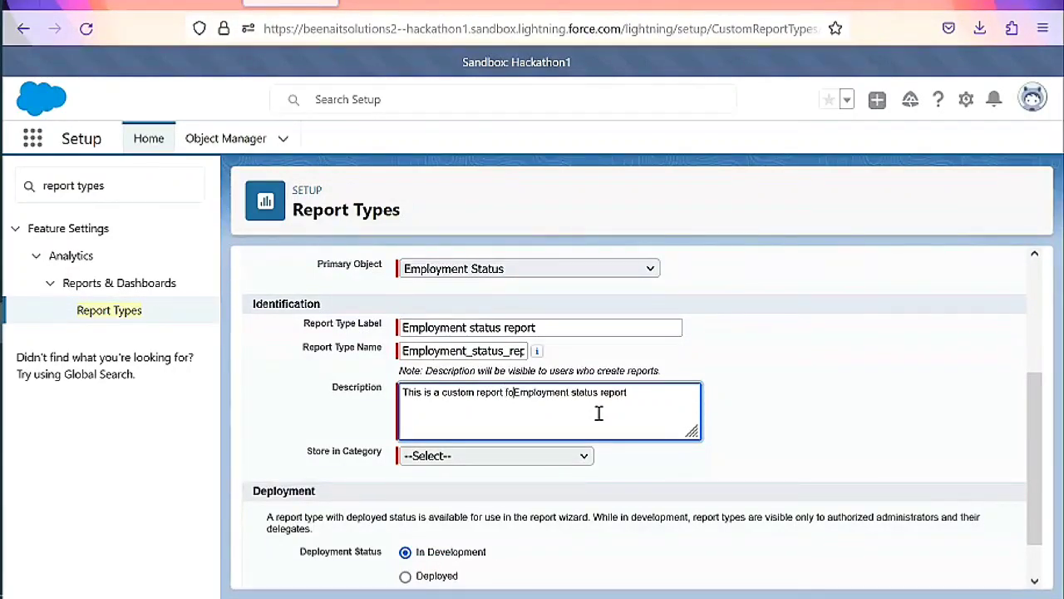
{"action": "type", "text": "r"}
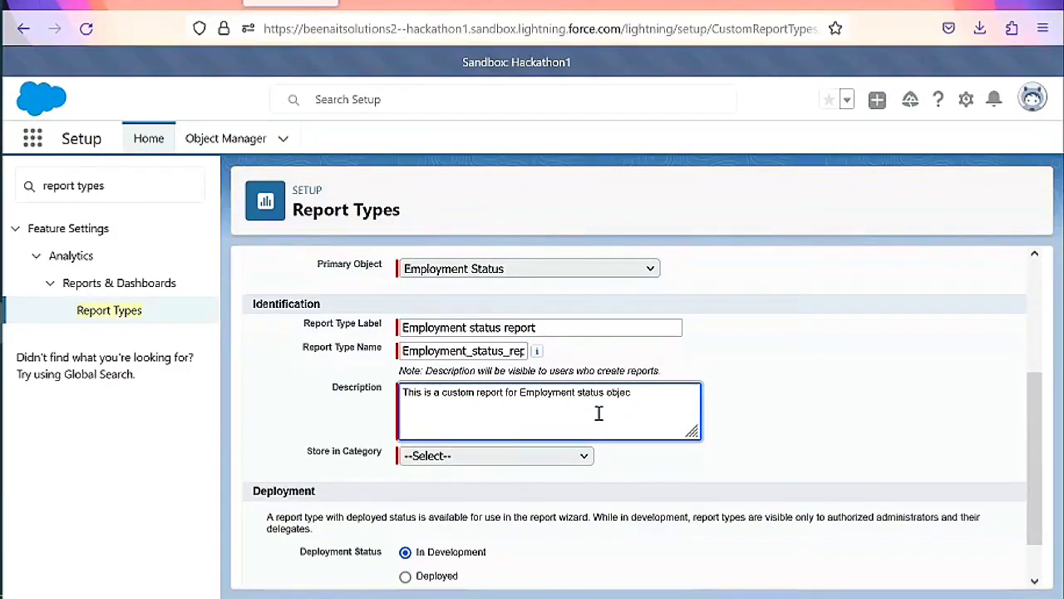
{"action": "left_click", "coordinate": [755, 381]}
{"action": "scroll", "coordinate": [755, 381], "scroll_direction": "down", "scroll_amount": 1}
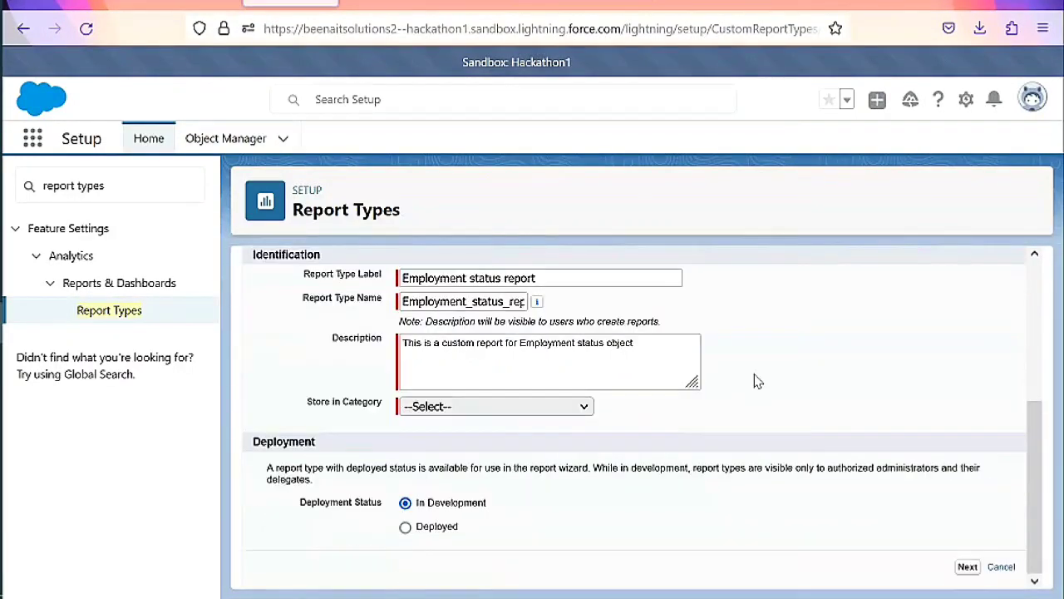
- Start a new report from the Service app's Reports page and examine the report types in the Accounts & Contacts category
{"action": "left_click", "coordinate": [467, 410]}
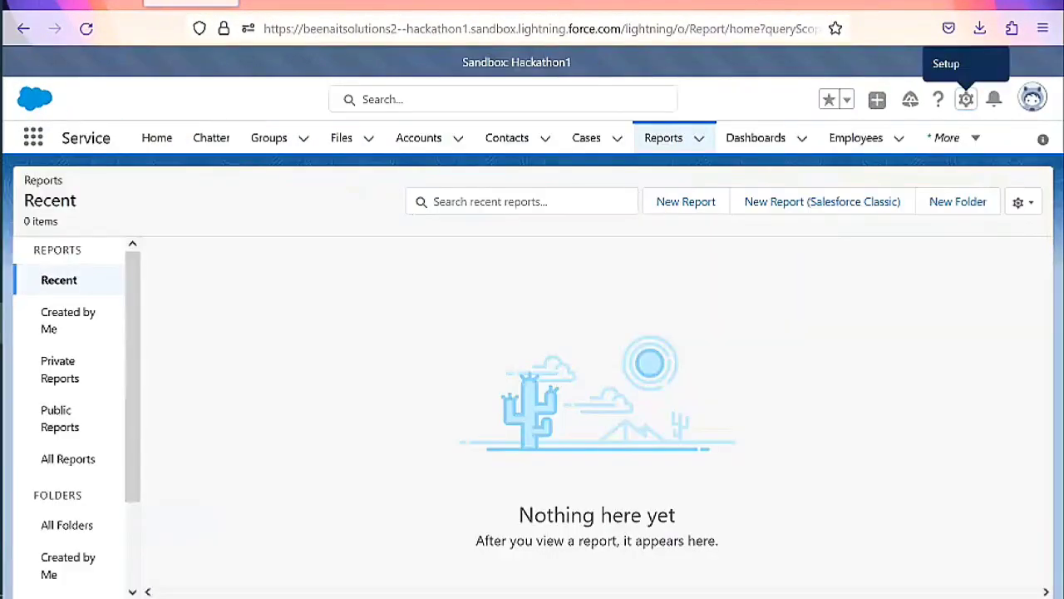
{"action": "left_click", "coordinate": [687, 207]}
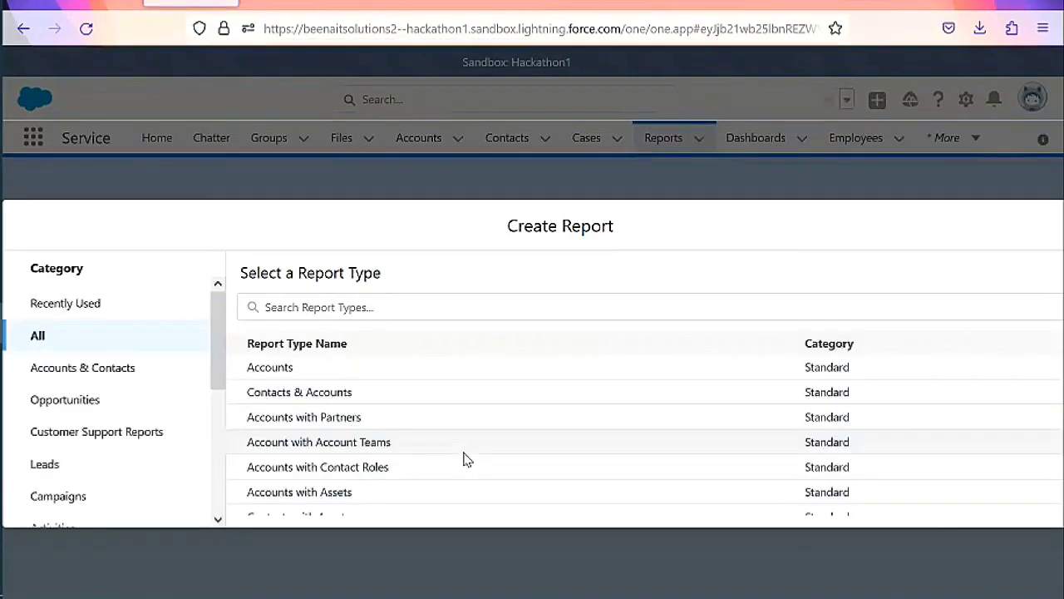
{"action": "scroll", "coordinate": [464, 460], "scroll_direction": "down", "scroll_amount": 2}
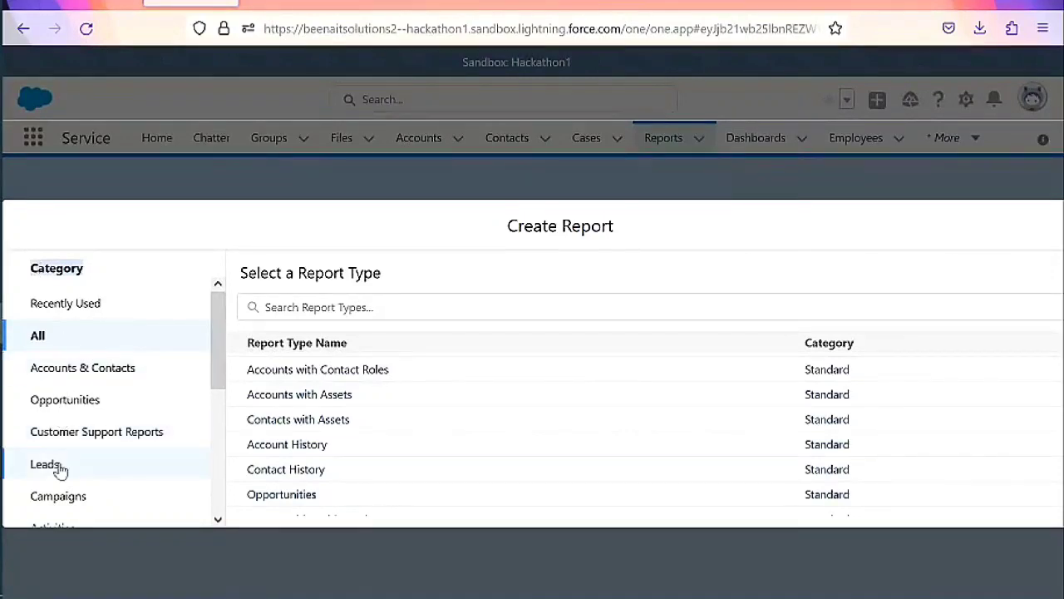
{"action": "scroll", "coordinate": [74, 471], "scroll_direction": "down", "scroll_amount": 5}
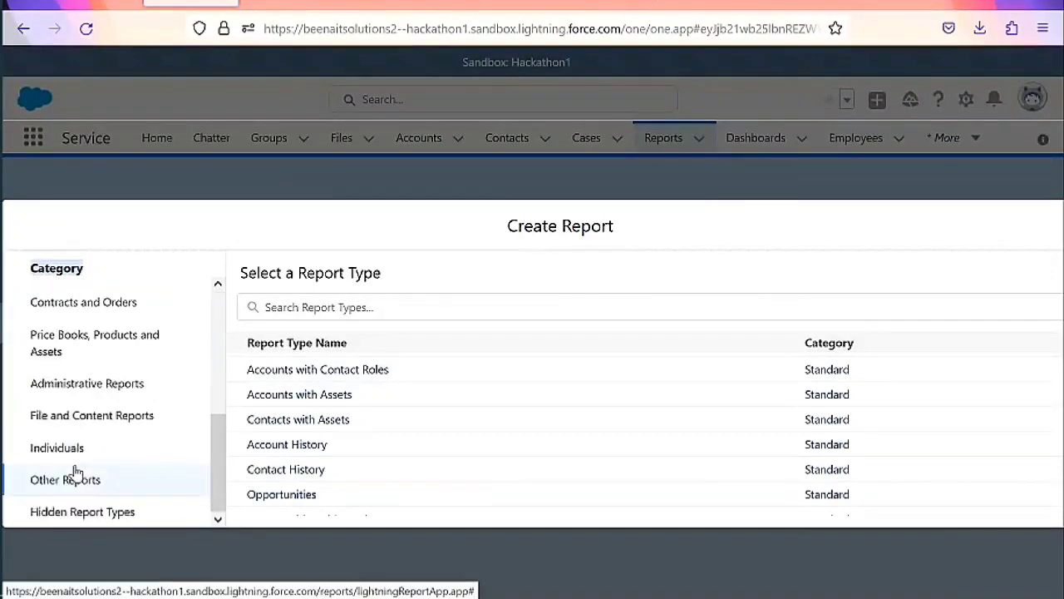
{"action": "scroll", "coordinate": [74, 471], "scroll_direction": "up", "scroll_amount": 5}
{"action": "left_click", "coordinate": [83, 375]}
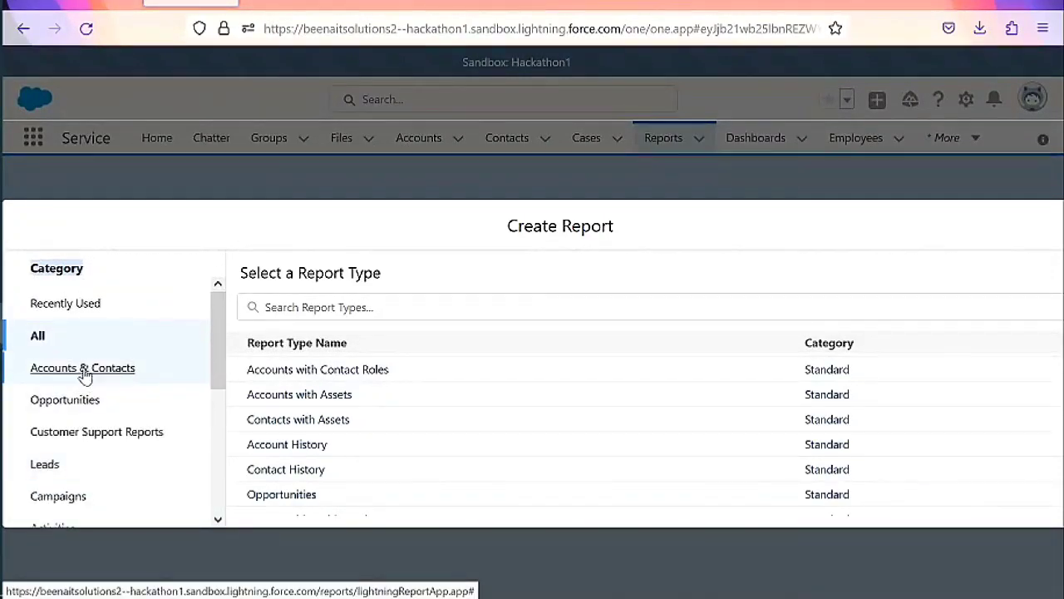
{"action": "scroll", "coordinate": [364, 411], "scroll_direction": "up", "scroll_amount": 2}
{"action": "scroll", "coordinate": [364, 409], "scroll_direction": "down", "scroll_amount": 2}
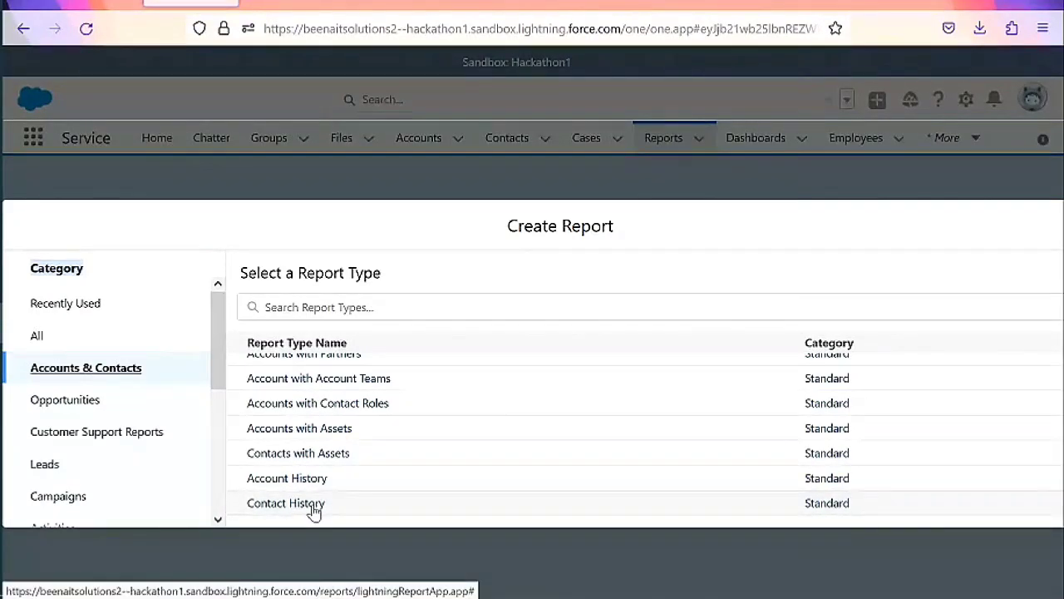
- Display the report types in the Other Reports category of the new report dialog
{"action": "right_click", "coordinate": [140, 378]}
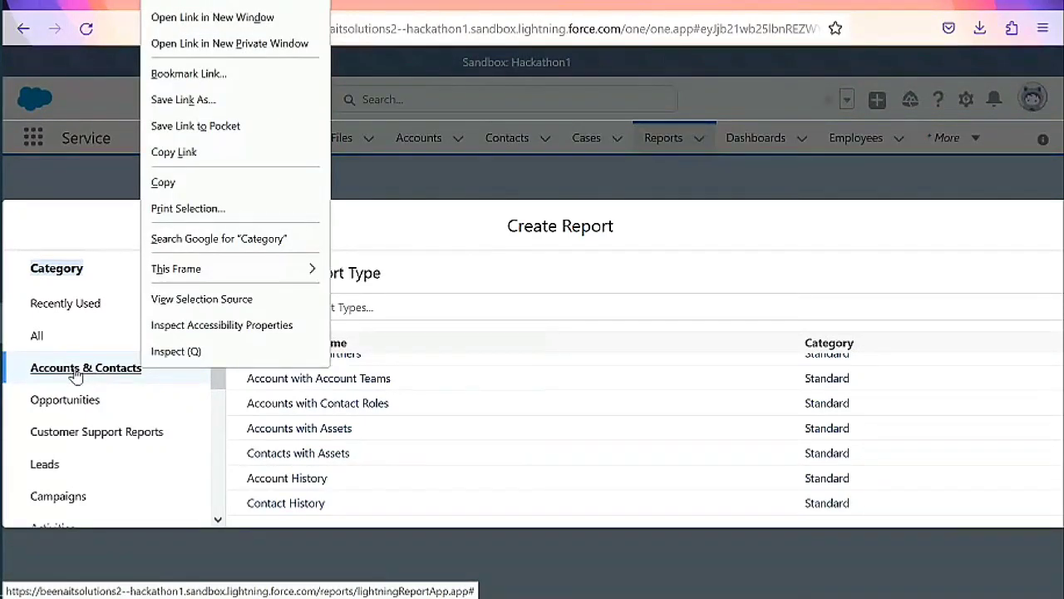
{"action": "scroll", "coordinate": [75, 376], "scroll_direction": "down", "scroll_amount": 1}
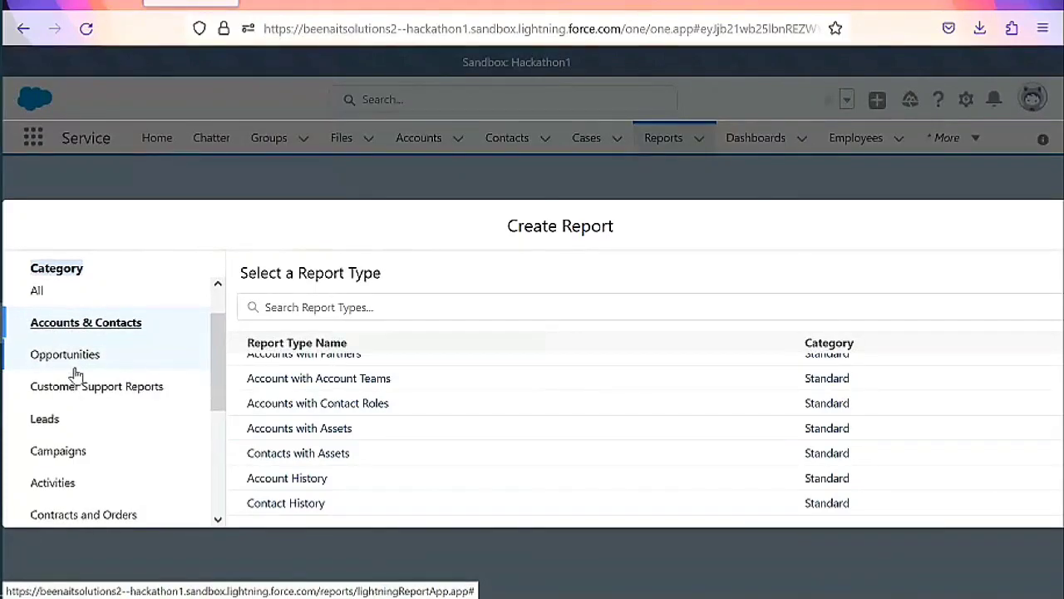
{"action": "scroll", "coordinate": [75, 374], "scroll_direction": "down", "scroll_amount": 5}
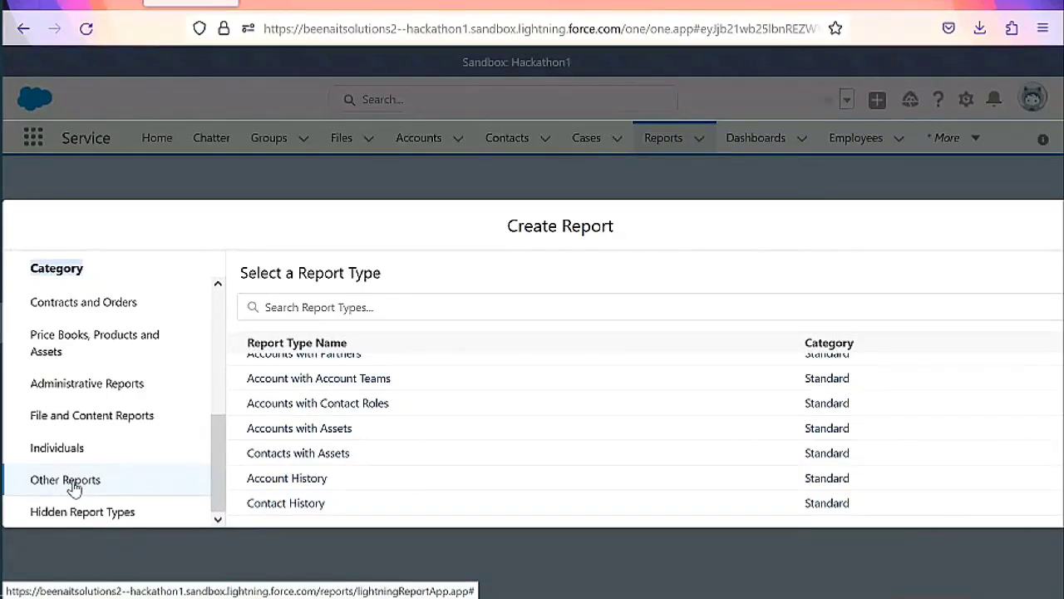
{"action": "left_click", "coordinate": [74, 488]}
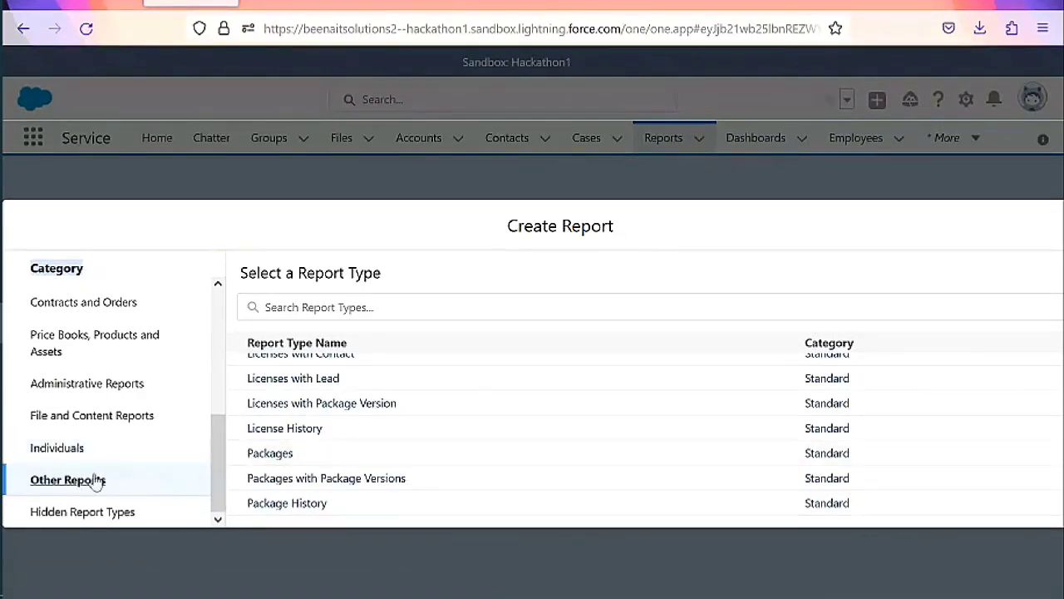
- Return to the custom report type definition in Setup and store it in the Other Reports category
{"action": "left_click", "coordinate": [291, 3]}
{"action": "left_click", "coordinate": [563, 405]}
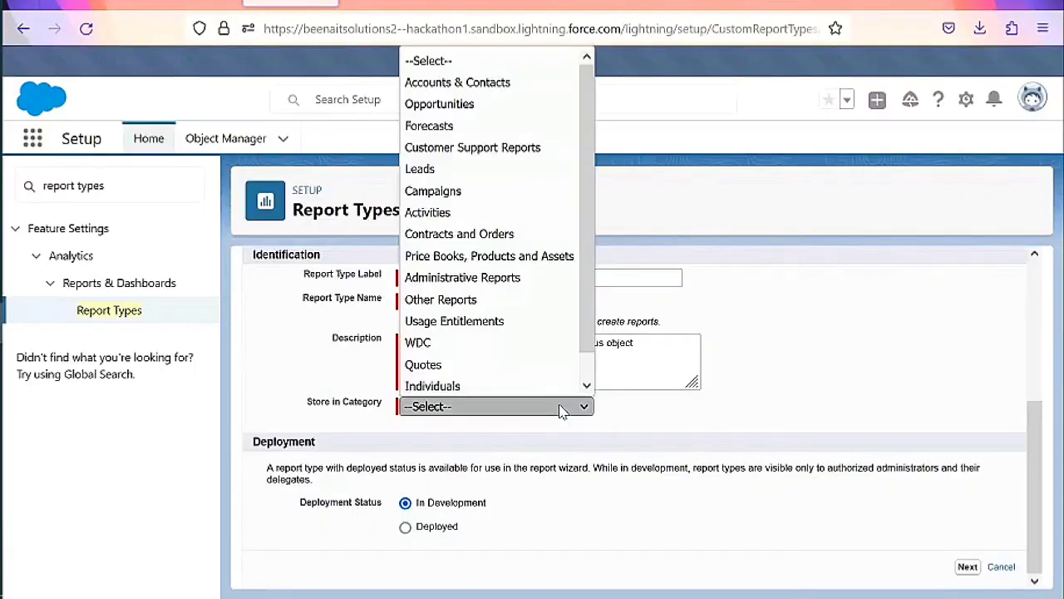
{"action": "scroll", "coordinate": [487, 293], "scroll_direction": "down", "scroll_amount": 1}
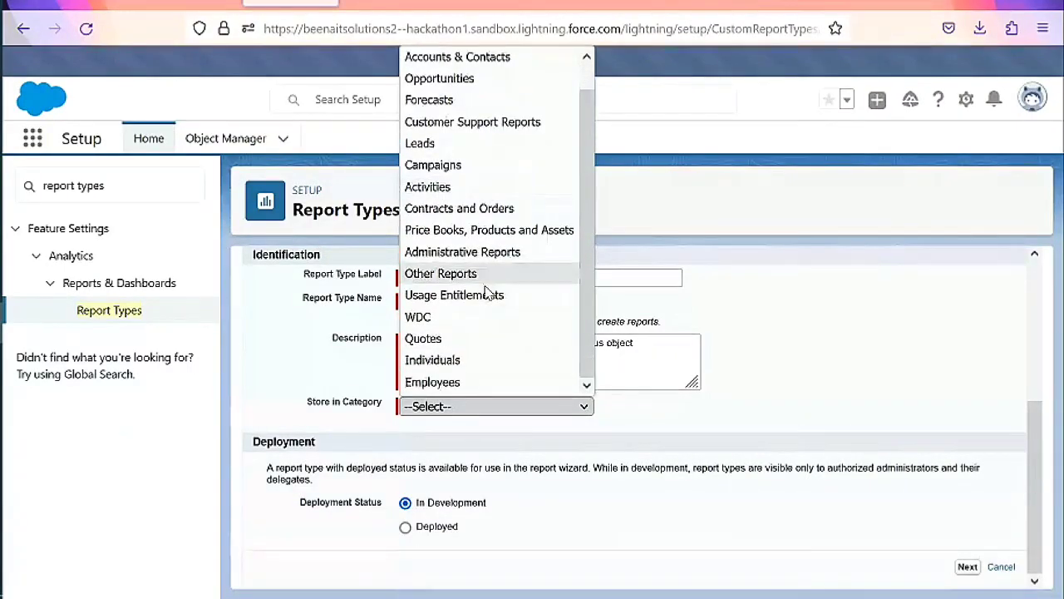
{"action": "left_click", "coordinate": [464, 274]}
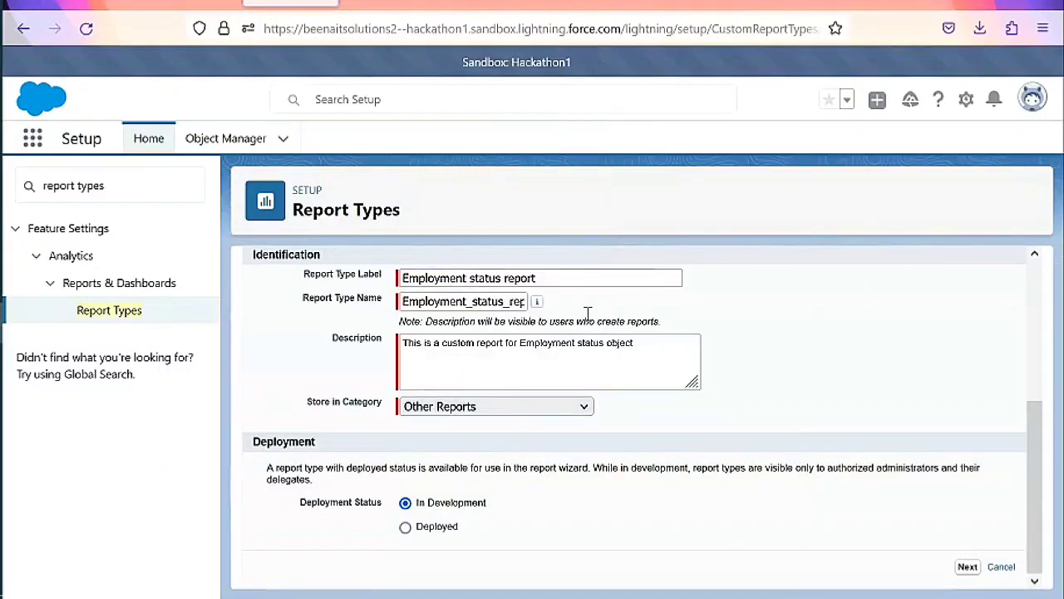
- Review the report type's primary object, label, description and deployment status, and continue to defining the report records set
{"action": "scroll", "coordinate": [400, 375], "scroll_direction": "up", "scroll_amount": 3}
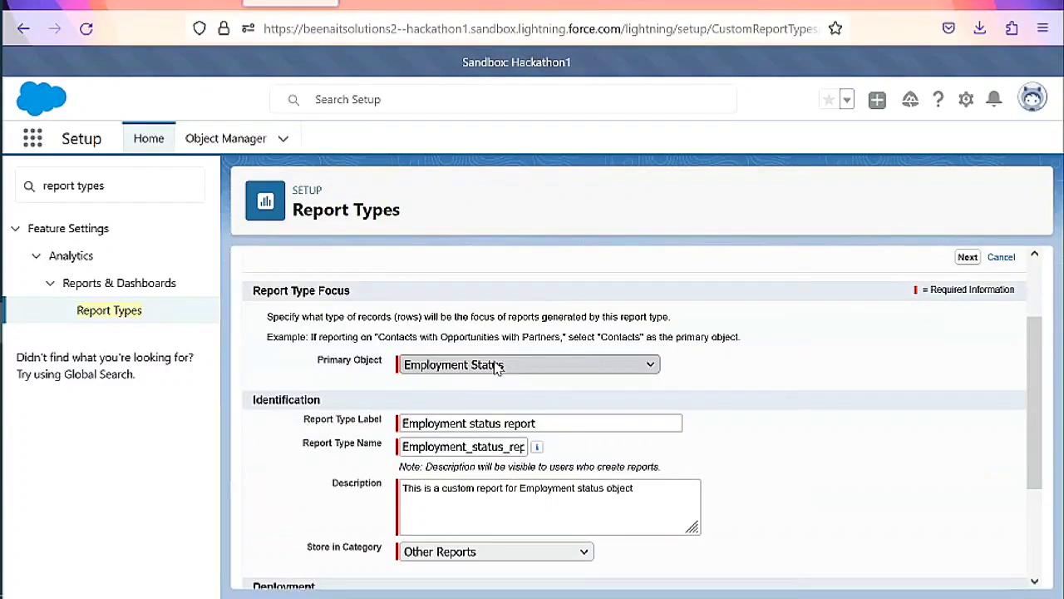
{"action": "scroll", "coordinate": [497, 367], "scroll_direction": "down", "scroll_amount": 1}
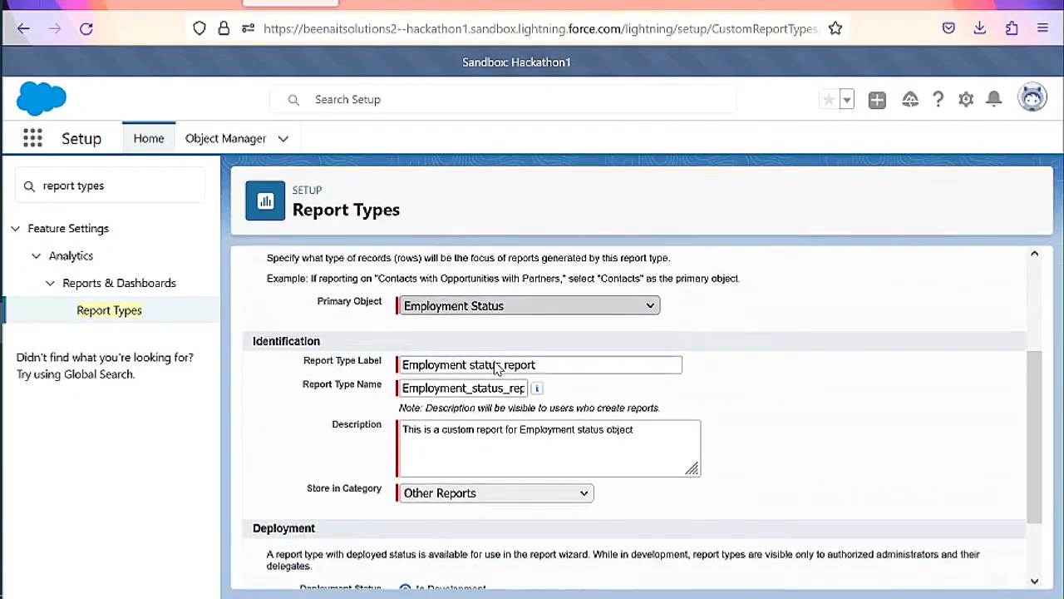
{"action": "triple_click", "coordinate": [458, 336]}
{"action": "left_click_drag", "start_coordinate": [457, 337], "coordinate": [547, 339]}
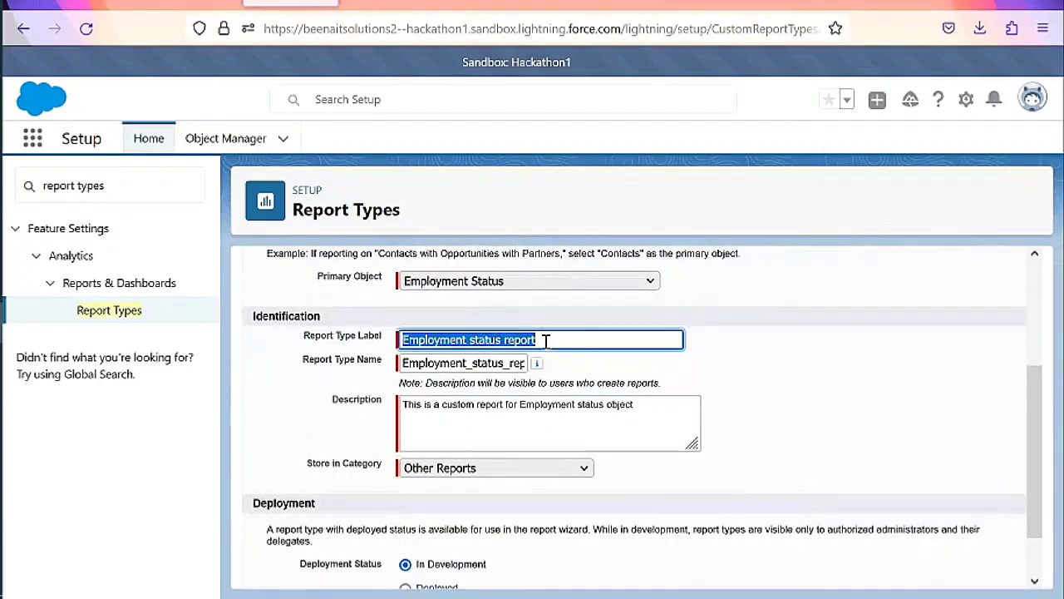
{"action": "left_click_drag", "start_coordinate": [414, 406], "coordinate": [642, 407]}
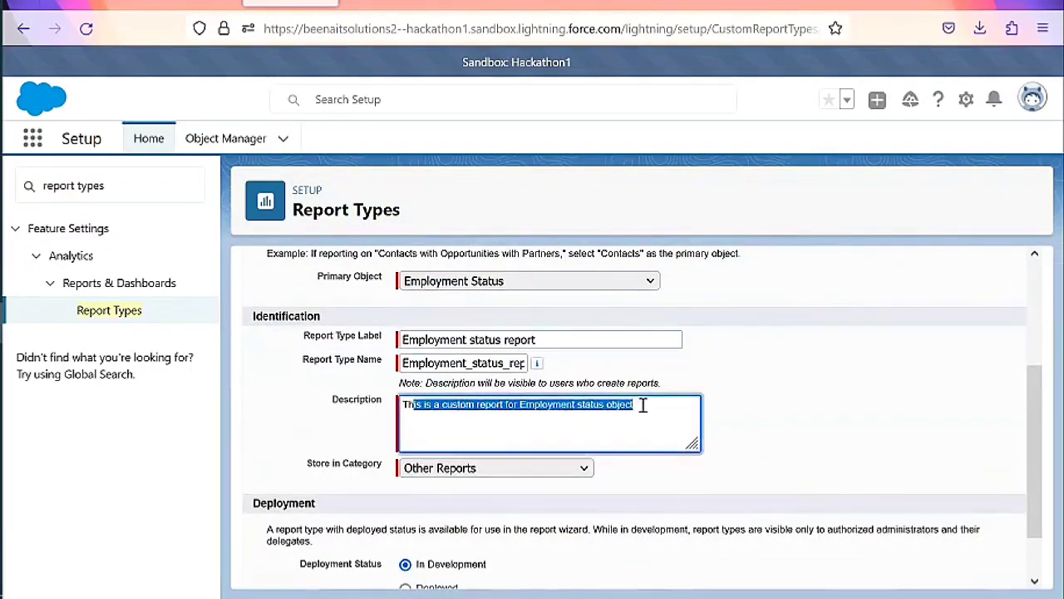
{"action": "left_click", "coordinate": [647, 409]}
{"action": "scroll", "coordinate": [598, 427], "scroll_direction": "down", "scroll_amount": 1}
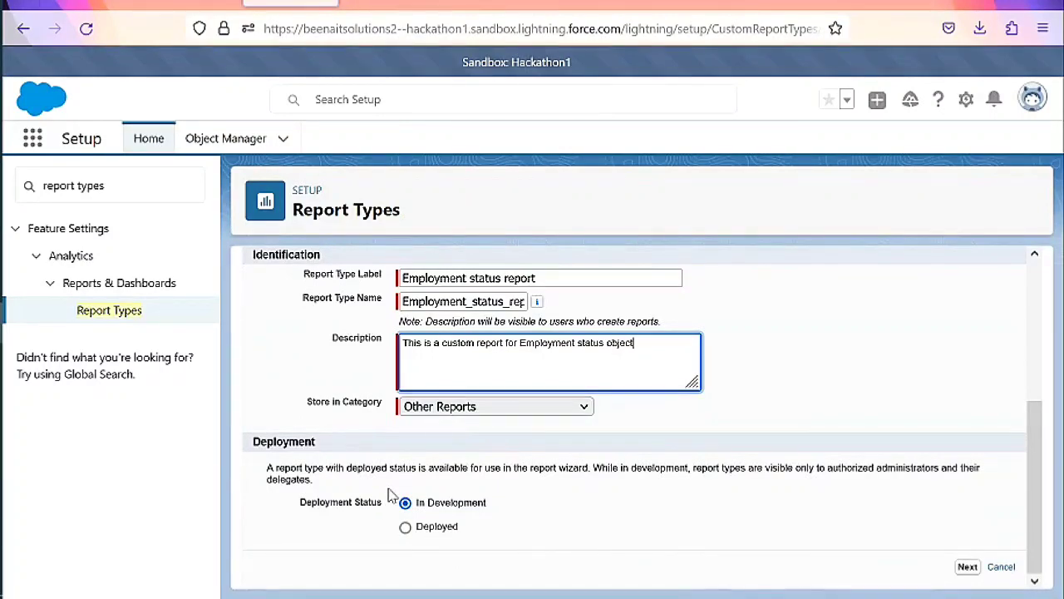
{"action": "scroll", "coordinate": [882, 301], "scroll_direction": "up", "scroll_amount": 3}
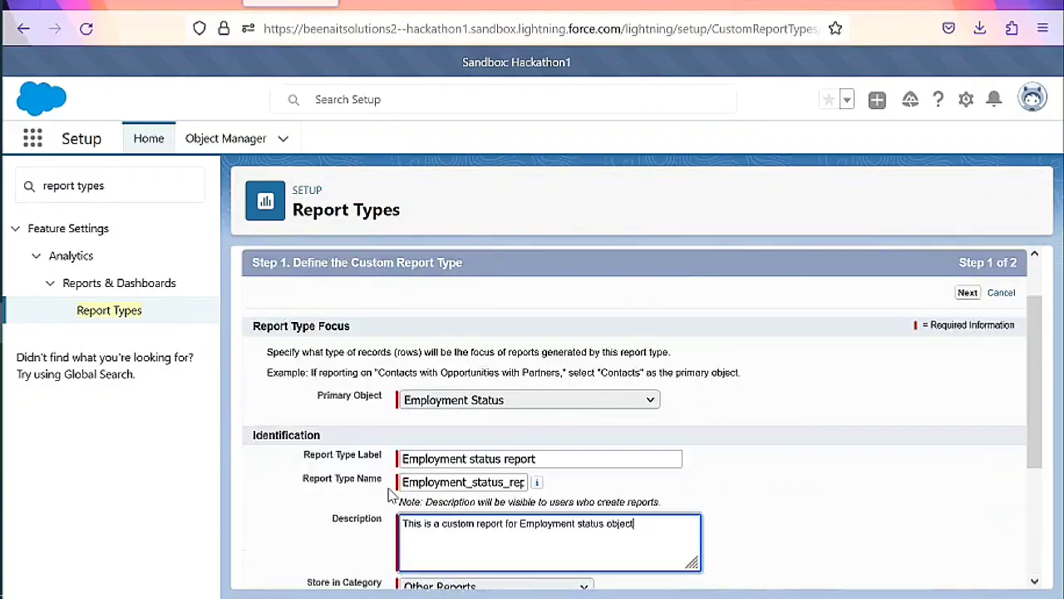
{"action": "left_click", "coordinate": [966, 352]}
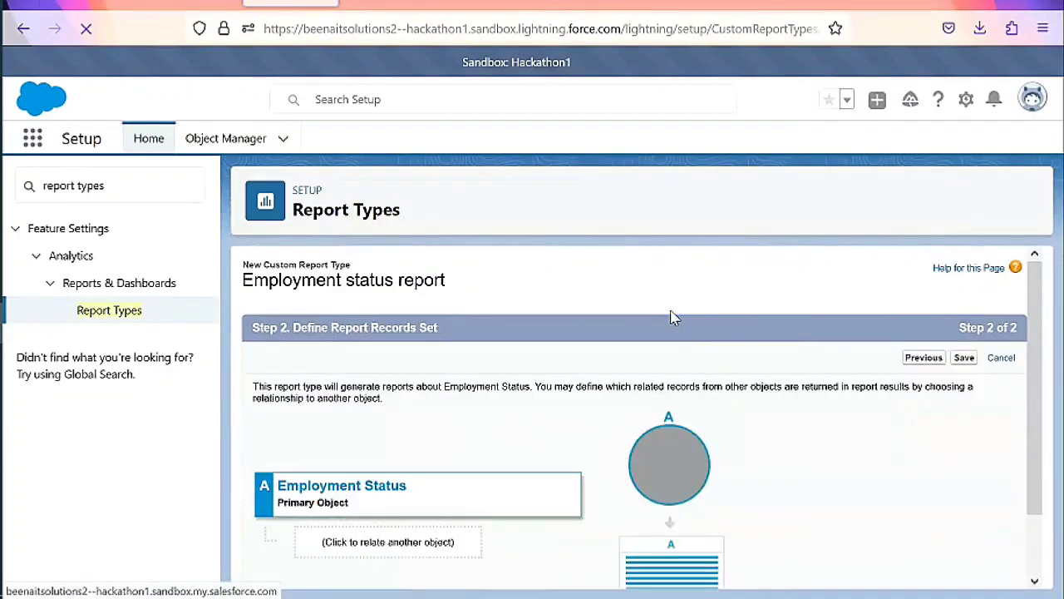
- Examine the report records set page and compare it with the report categories in the open new report dialog, ending back in Setup
{"action": "scroll", "coordinate": [674, 317], "scroll_direction": "down", "scroll_amount": 1}
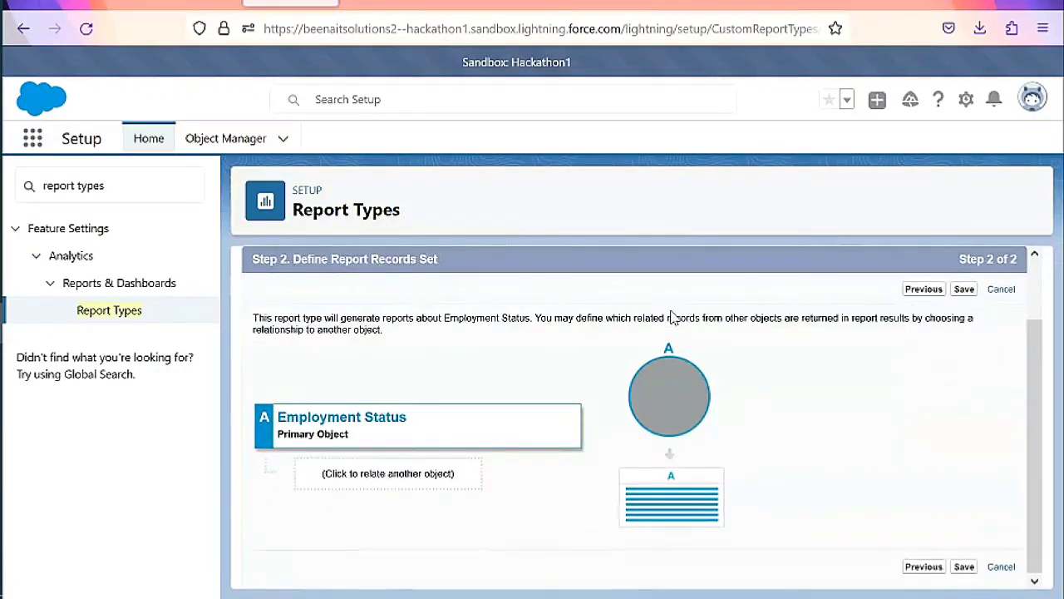
{"action": "scroll", "coordinate": [673, 378], "scroll_direction": "up", "scroll_amount": 2}
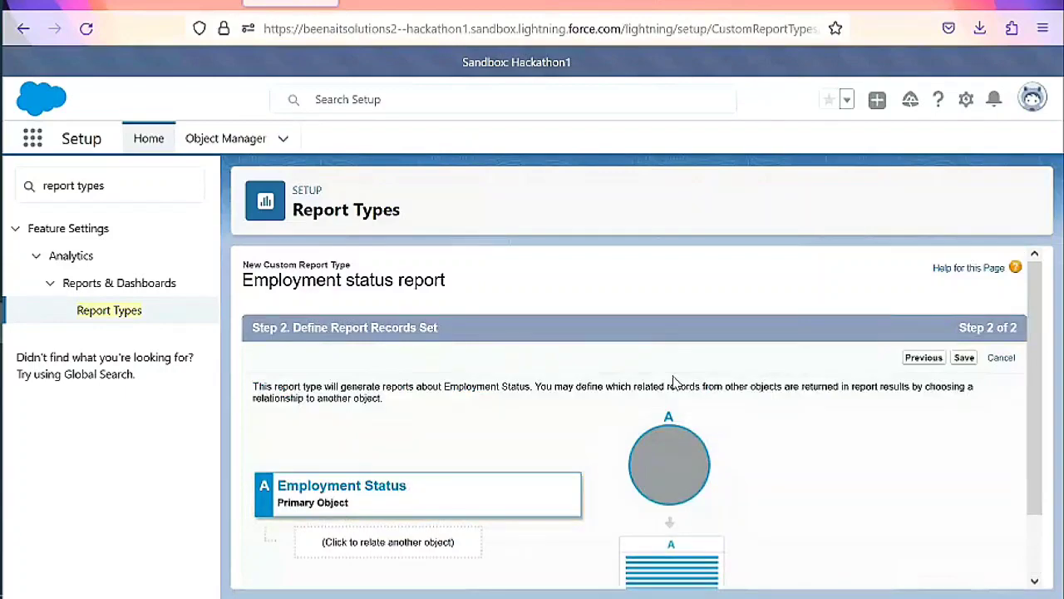
{"action": "scroll", "coordinate": [673, 379], "scroll_direction": "down", "scroll_amount": 2}
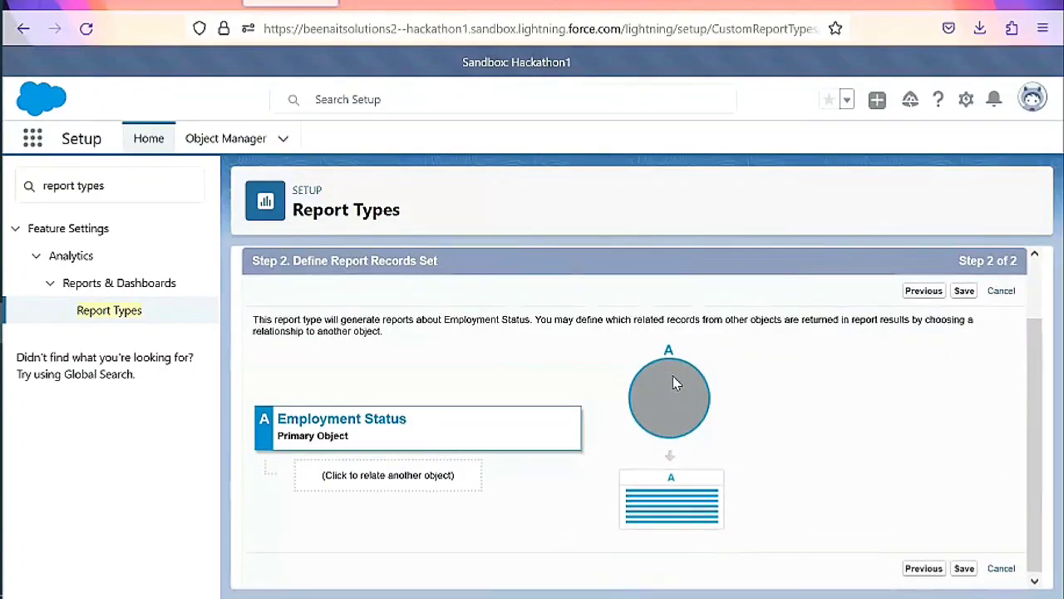
{"action": "scroll", "coordinate": [673, 376], "scroll_direction": "up", "scroll_amount": 2}
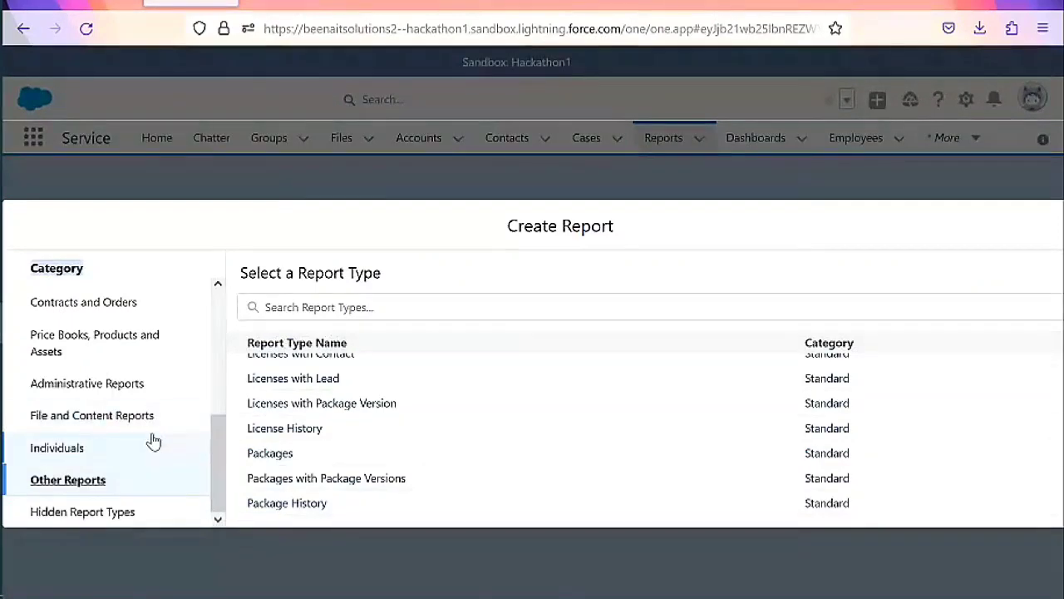
{"action": "scroll", "coordinate": [153, 441], "scroll_direction": "up", "scroll_amount": 2}
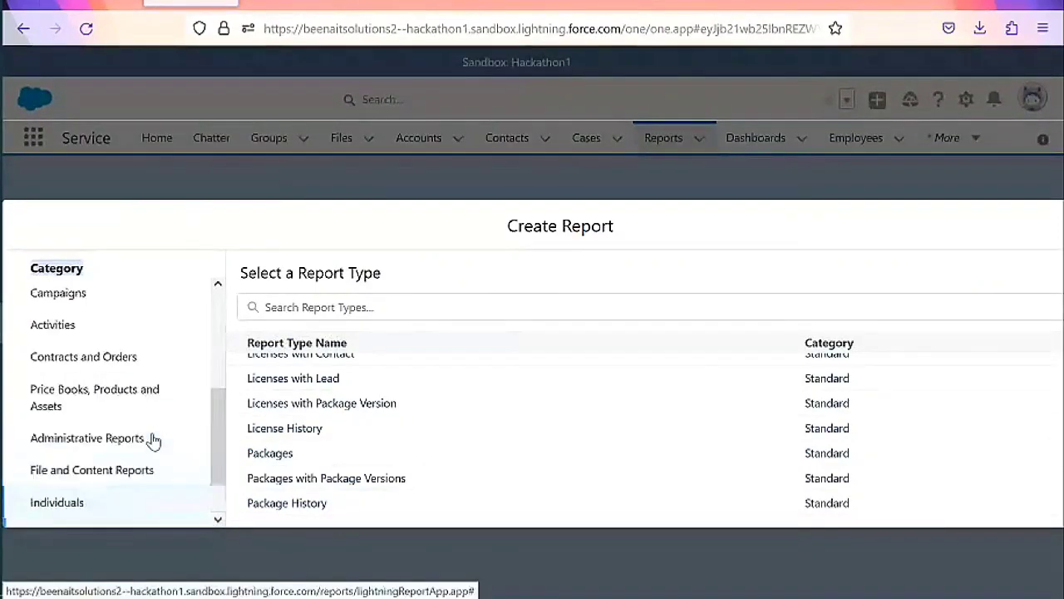
{"action": "scroll", "coordinate": [153, 441], "scroll_direction": "up", "scroll_amount": 2}
{"action": "scroll", "coordinate": [153, 441], "scroll_direction": "down", "scroll_amount": 3}
{"action": "scroll", "coordinate": [152, 440], "scroll_direction": "up", "scroll_amount": 5}
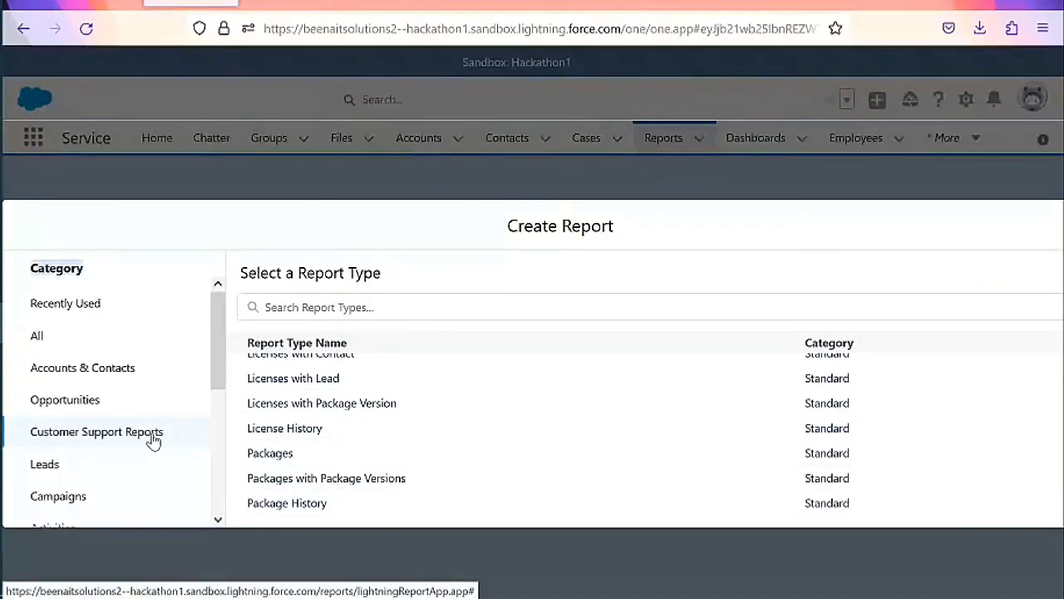
{"action": "scroll", "coordinate": [152, 441], "scroll_direction": "down", "scroll_amount": 5}
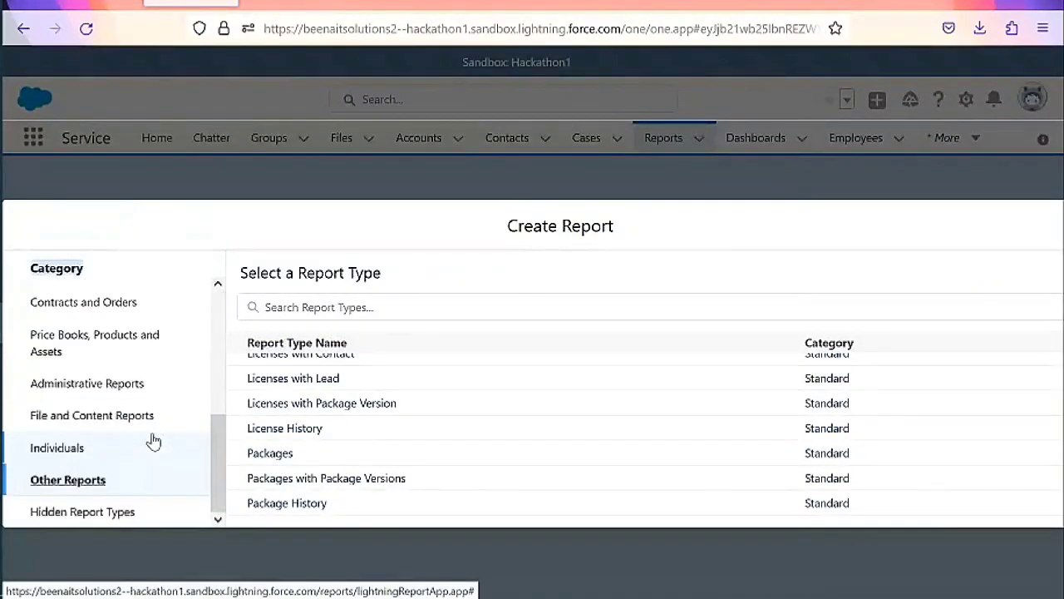
{"action": "left_click", "coordinate": [283, 7]}
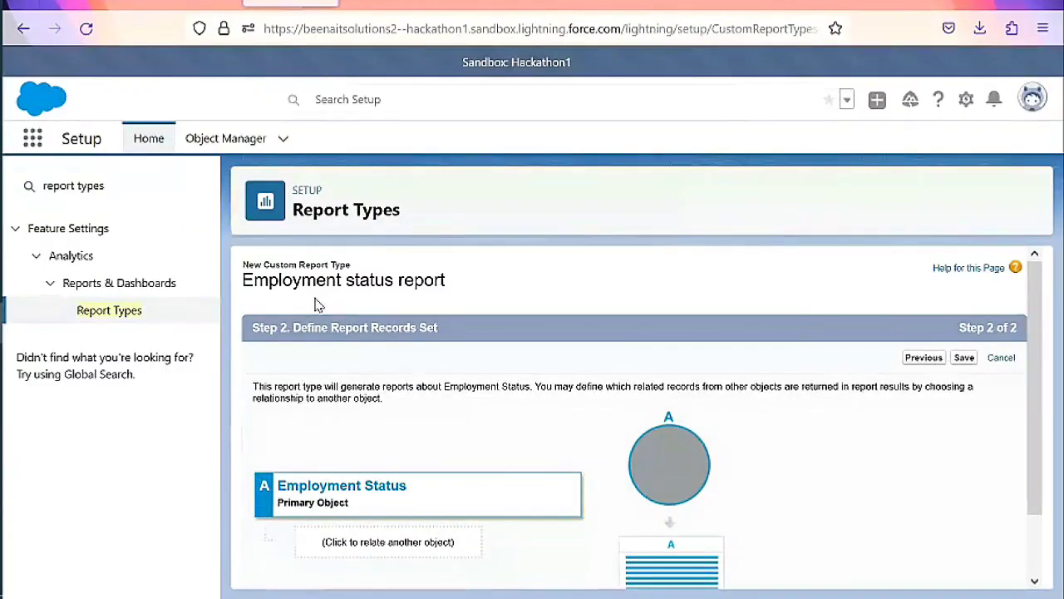
{"action": "scroll", "coordinate": [368, 348], "scroll_direction": "down", "scroll_amount": 2}
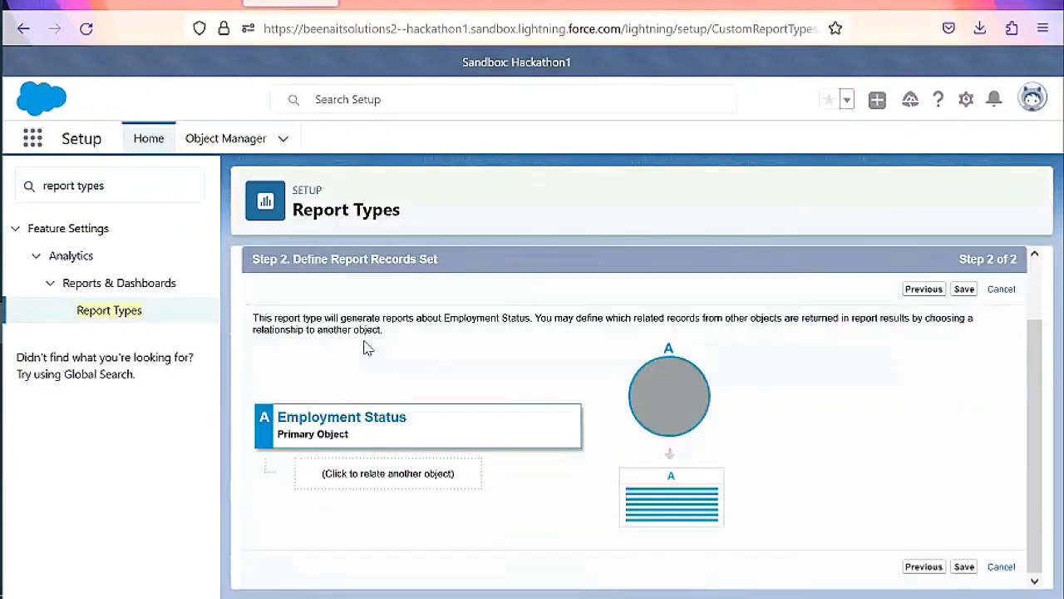
- Review the report type categories and the types listed under Other Reports in the Create Report dialog, and close the dialog
{"action": "scroll", "coordinate": [368, 347], "scroll_direction": "up", "scroll_amount": 2}
{"action": "left_click", "coordinate": [192, 5]}
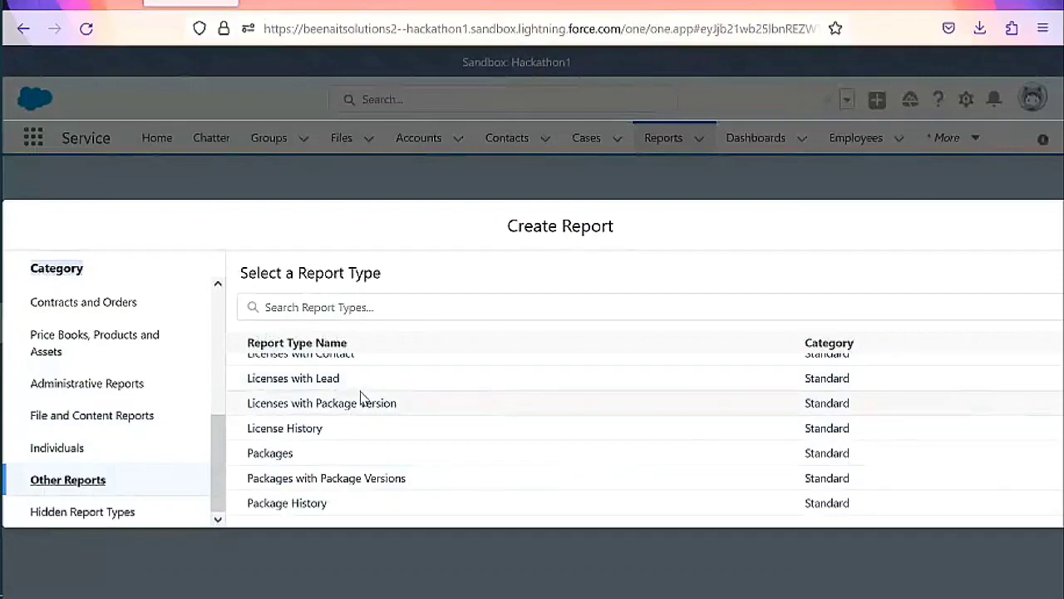
{"action": "scroll", "coordinate": [361, 395], "scroll_direction": "down", "scroll_amount": 5}
{"action": "scroll", "coordinate": [121, 380], "scroll_direction": "up", "scroll_amount": 2}
{"action": "scroll", "coordinate": [120, 380], "scroll_direction": "down", "scroll_amount": 1}
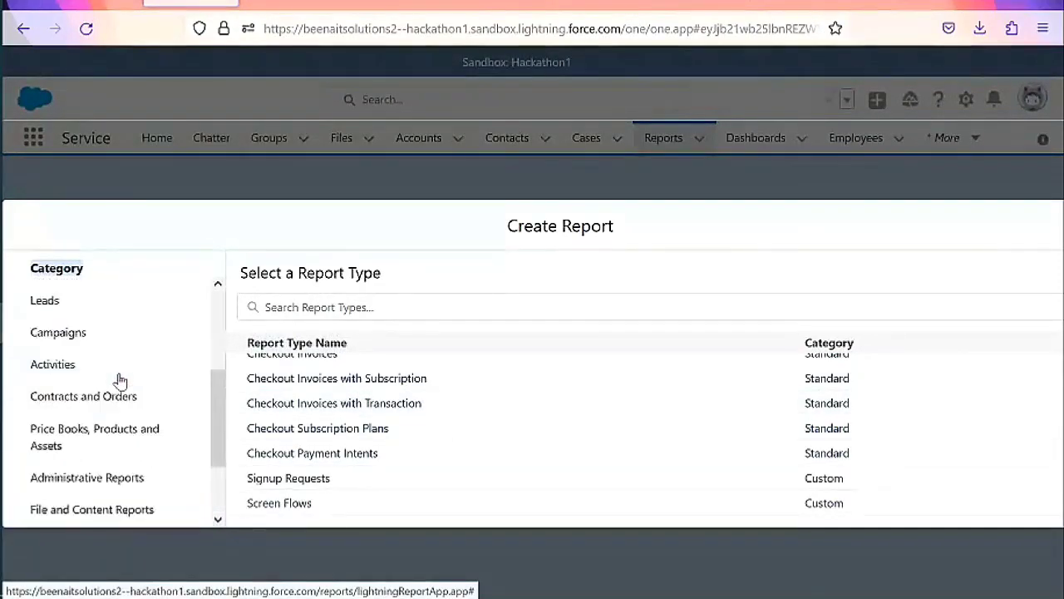
{"action": "scroll", "coordinate": [120, 380], "scroll_direction": "up", "scroll_amount": 3}
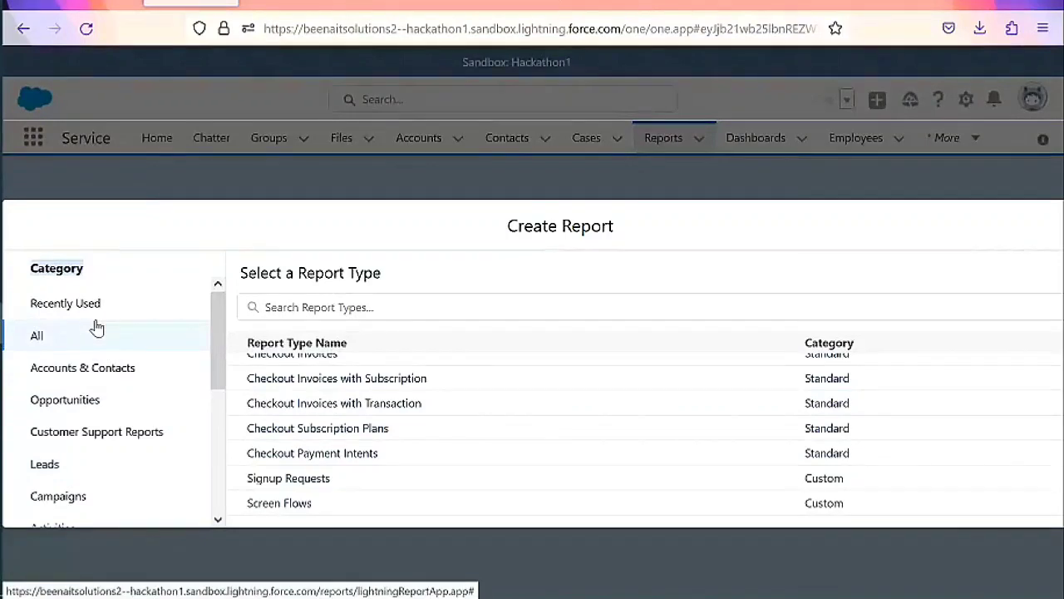
{"action": "scroll", "coordinate": [100, 421], "scroll_direction": "down", "scroll_amount": 5}
{"action": "scroll", "coordinate": [100, 423], "scroll_direction": "up", "scroll_amount": 2}
{"action": "scroll", "coordinate": [98, 423], "scroll_direction": "down", "scroll_amount": 2}
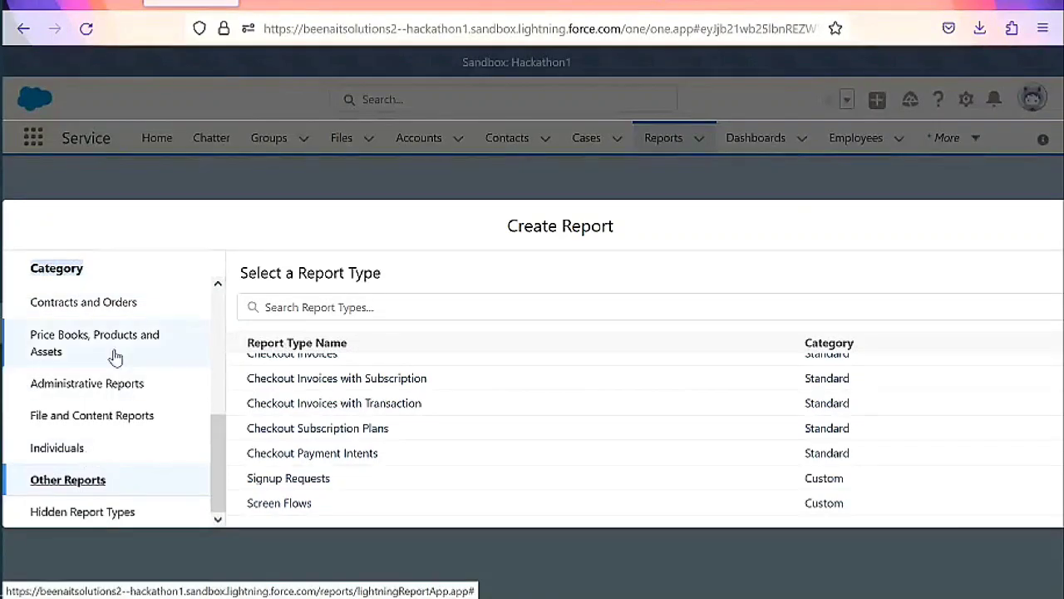
{"action": "scroll", "coordinate": [83, 357], "scroll_direction": "up", "scroll_amount": 5}
{"action": "key", "text": "Escape"}
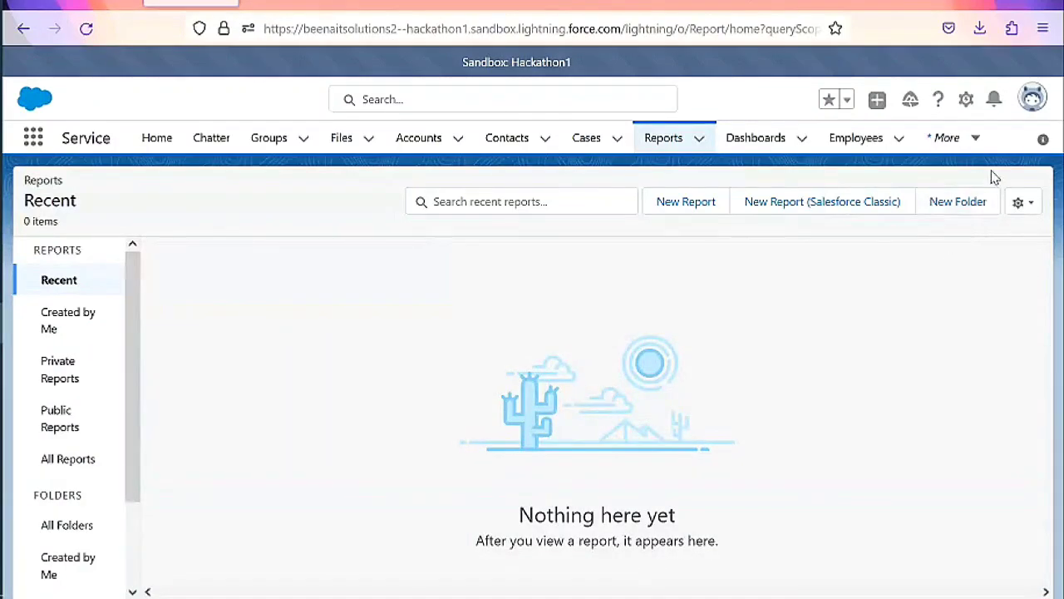
- Create a new report folder labelled "Custom folder demo" and save it
{"action": "left_click", "coordinate": [957, 202]}
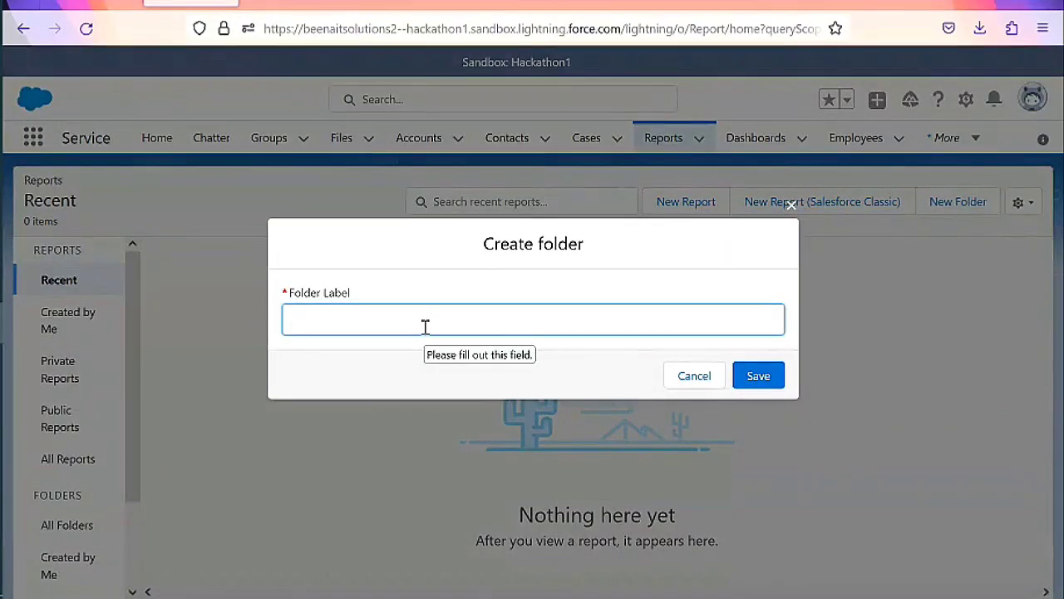
{"action": "type", "text": "Custom"}
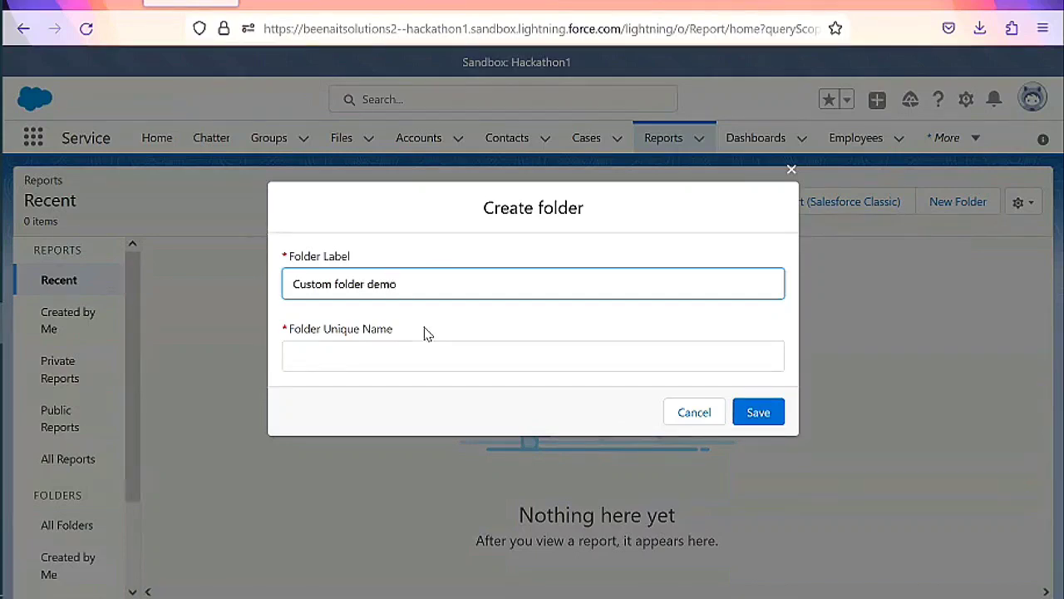
{"action": "type", "text": " folder demo"}
{"action": "left_click", "coordinate": [497, 350]}
{"action": "left_click", "coordinate": [755, 413]}
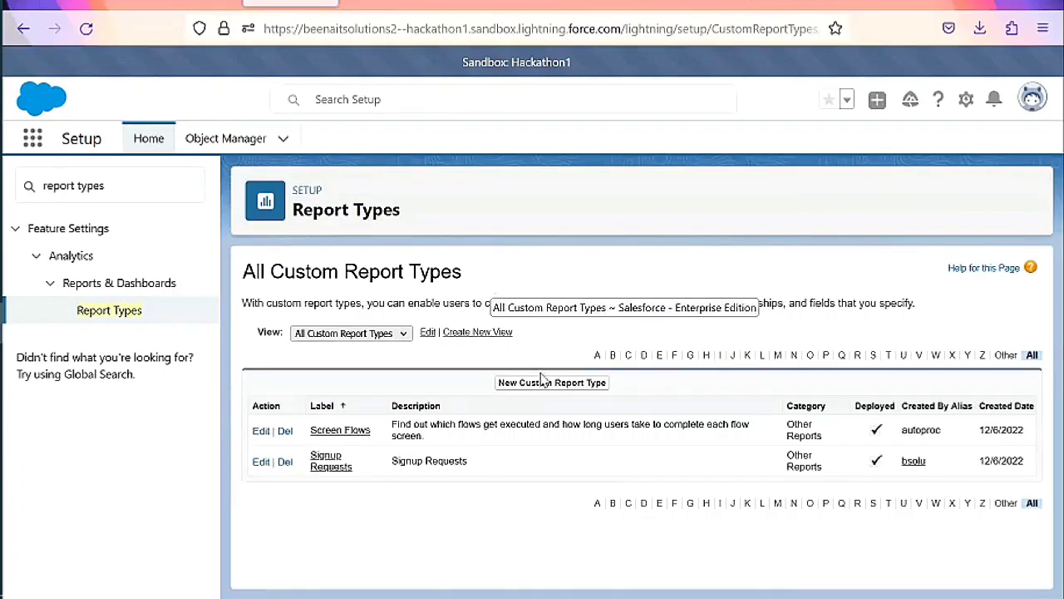
- Start a new custom report type in Setup and look through the available primary objects, including those beginning with E
{"action": "left_click", "coordinate": [552, 382]}
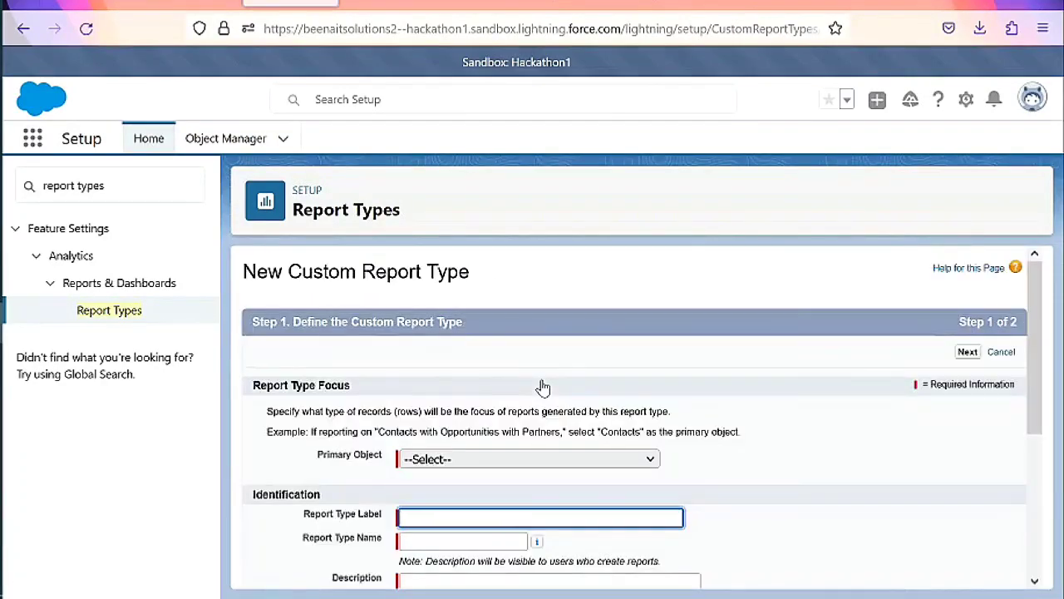
{"action": "scroll", "coordinate": [542, 387], "scroll_direction": "down", "scroll_amount": 3}
{"action": "left_click", "coordinate": [515, 344]}
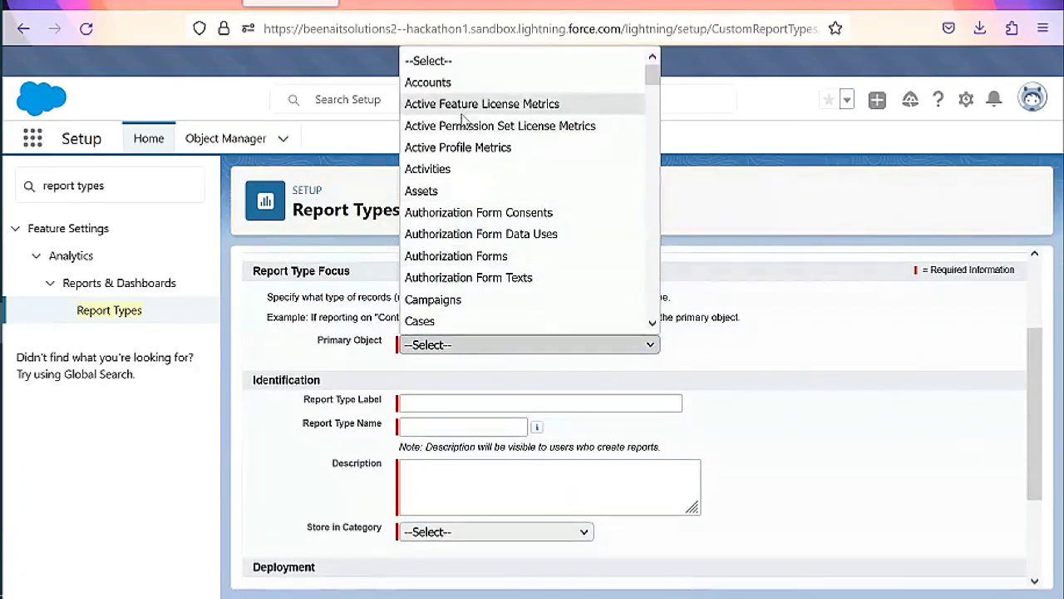
{"action": "key", "text": "e"}
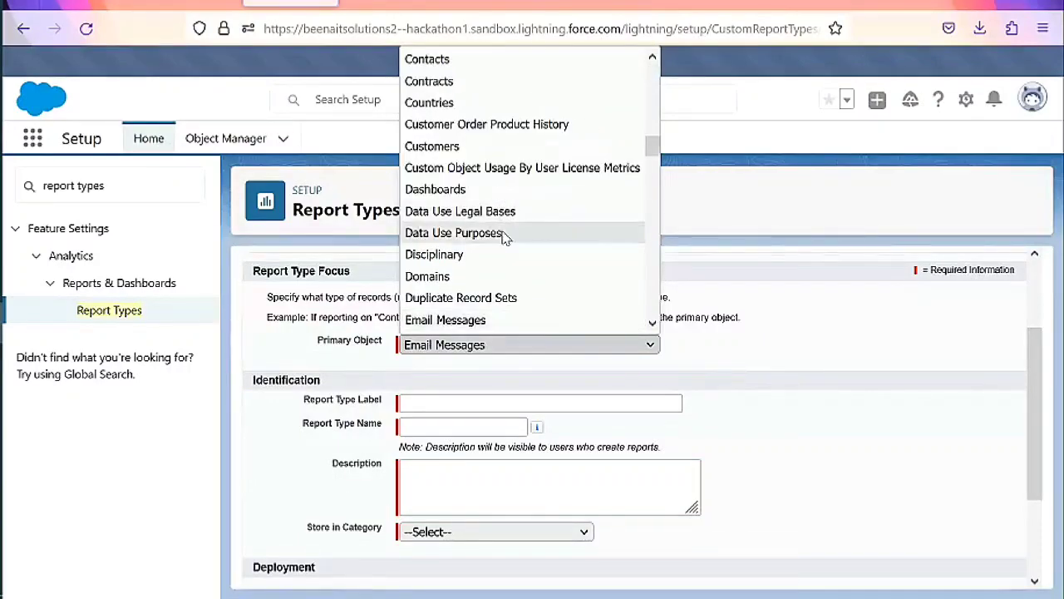
{"action": "scroll", "coordinate": [503, 237], "scroll_direction": "down", "scroll_amount": 5}
{"action": "scroll", "coordinate": [503, 269], "scroll_direction": "up", "scroll_amount": 4}
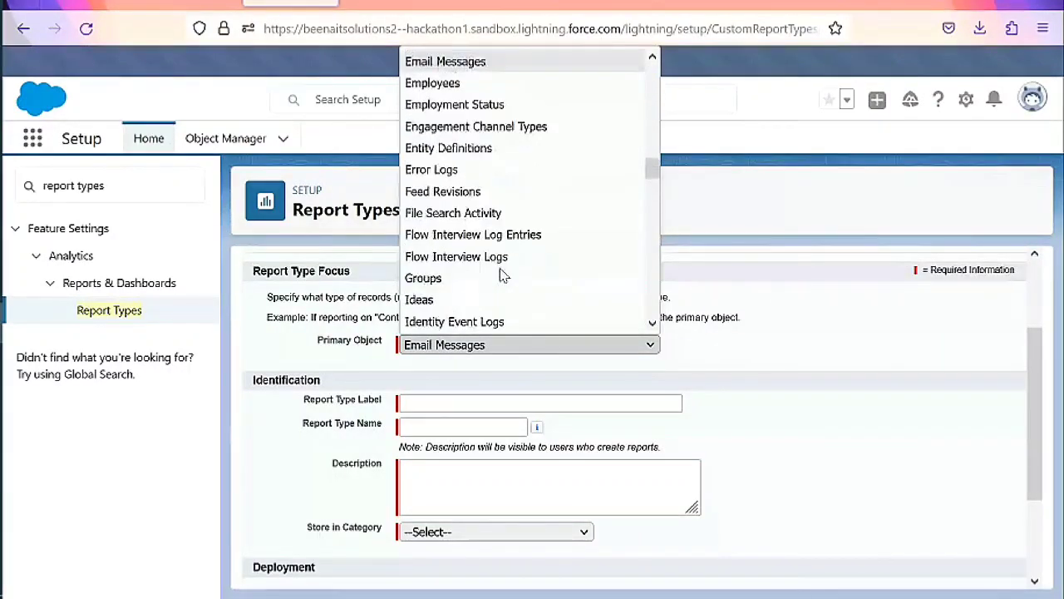
{"action": "scroll", "coordinate": [580, 382], "scroll_direction": "down", "scroll_amount": 3}
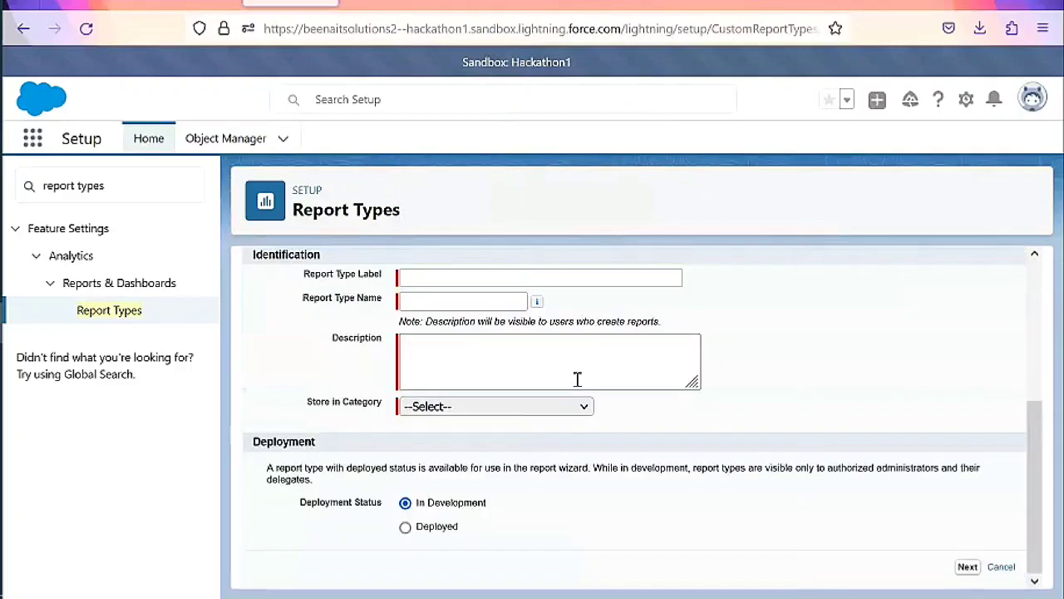
- Look through the categories in which the new custom report type can be stored, without choosing one
{"action": "left_click", "coordinate": [508, 407]}
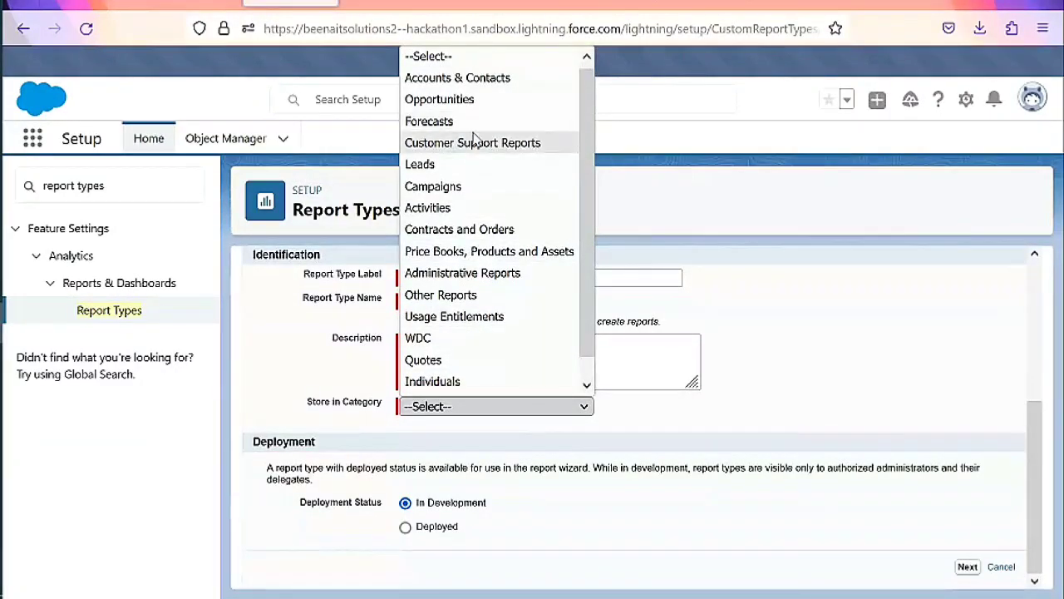
{"action": "scroll", "coordinate": [476, 142], "scroll_direction": "down", "scroll_amount": 1}
{"action": "scroll", "coordinate": [475, 140], "scroll_direction": "up", "scroll_amount": 1}
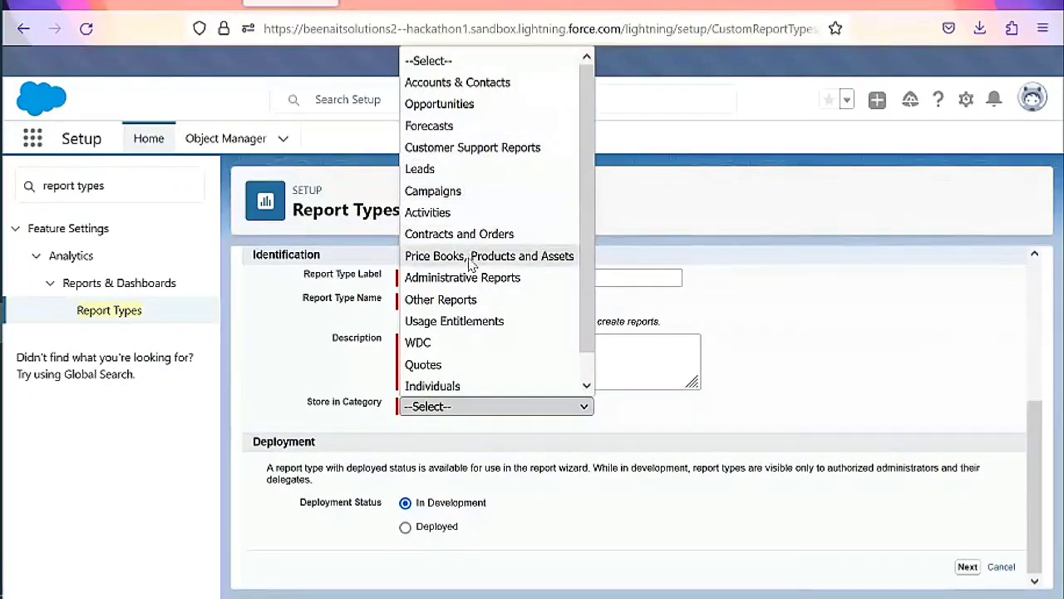
{"action": "key", "text": "Escape"}
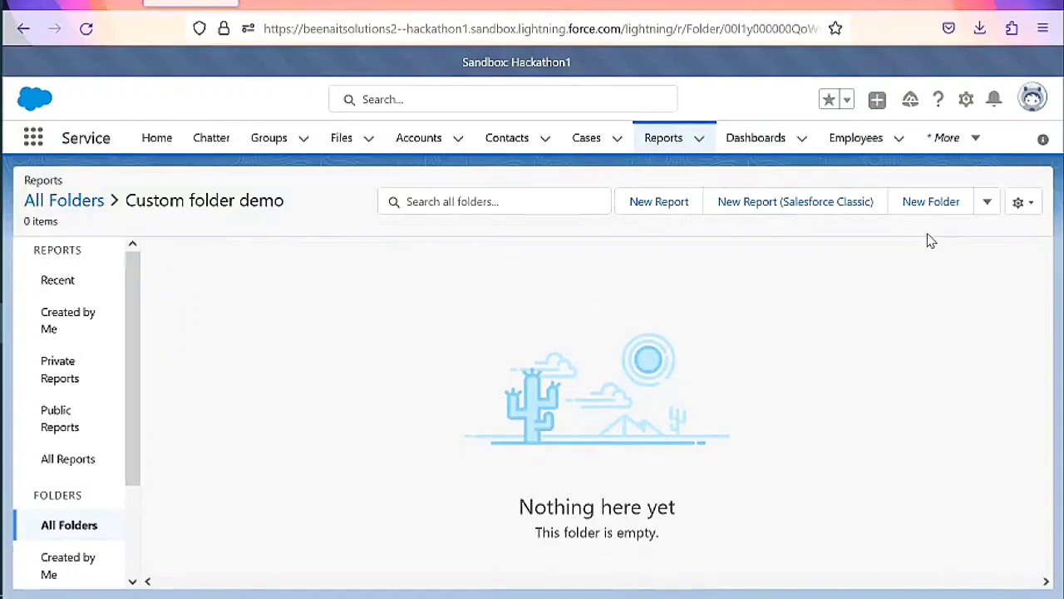
- Examine the actions for the "Custom folder demo" folder and the reports page's folder navigation, and go to the list of all folders
{"action": "left_click", "coordinate": [986, 202]}
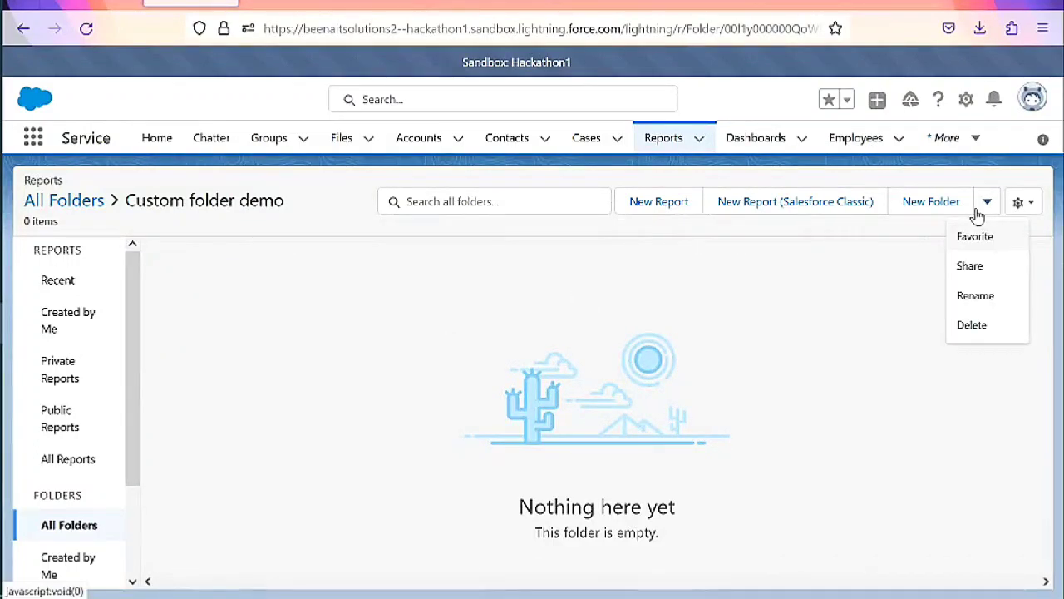
{"action": "left_click_drag", "start_coordinate": [128, 312], "coordinate": [138, 475]}
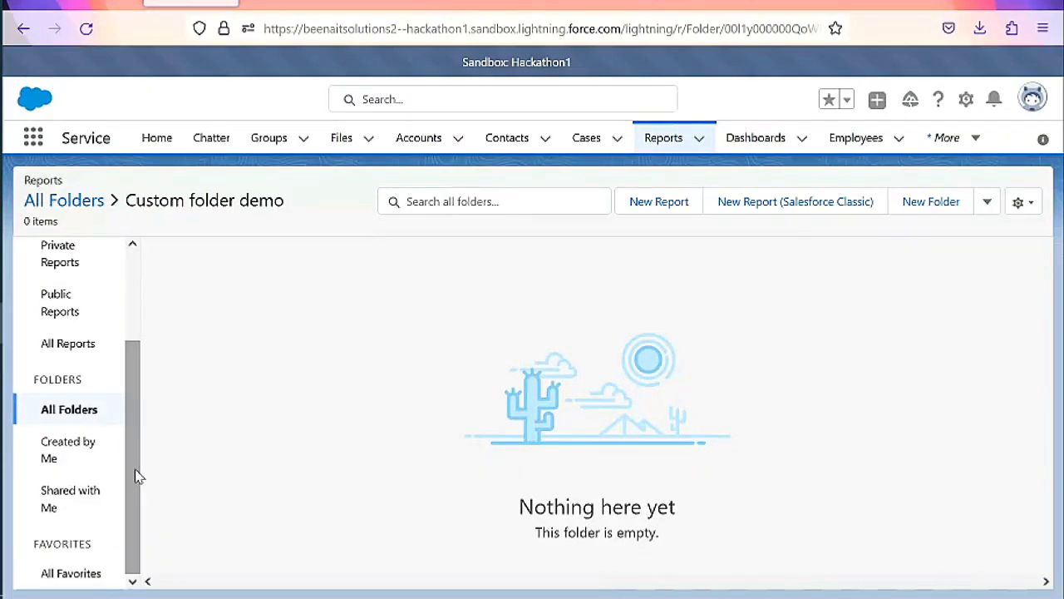
{"action": "left_click_drag", "start_coordinate": [133, 470], "coordinate": [129, 332]}
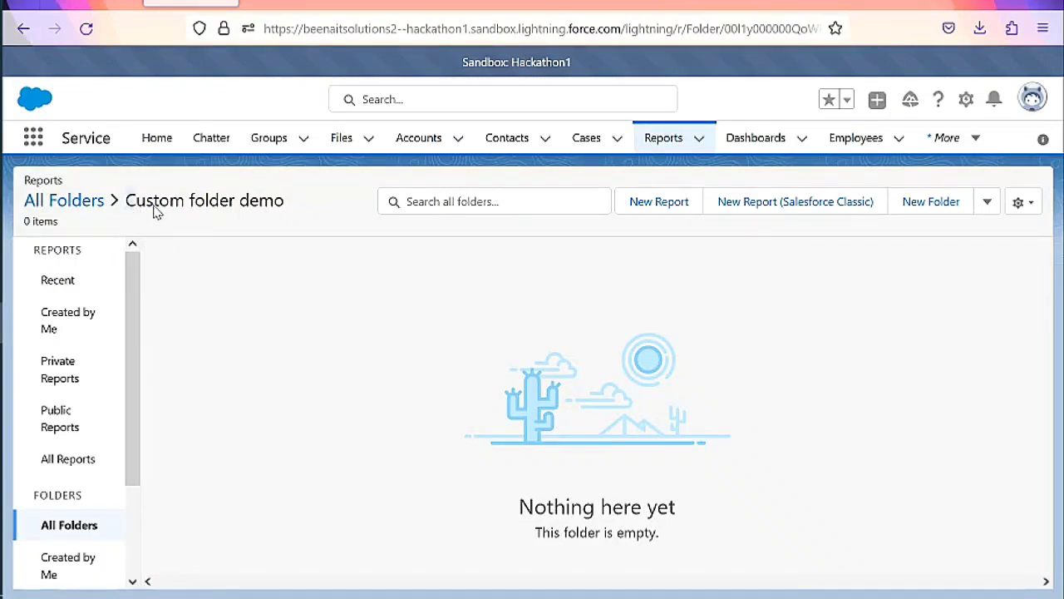
{"action": "left_click_drag", "start_coordinate": [153, 205], "coordinate": [286, 201]}
{"action": "left_click", "coordinate": [299, 217]}
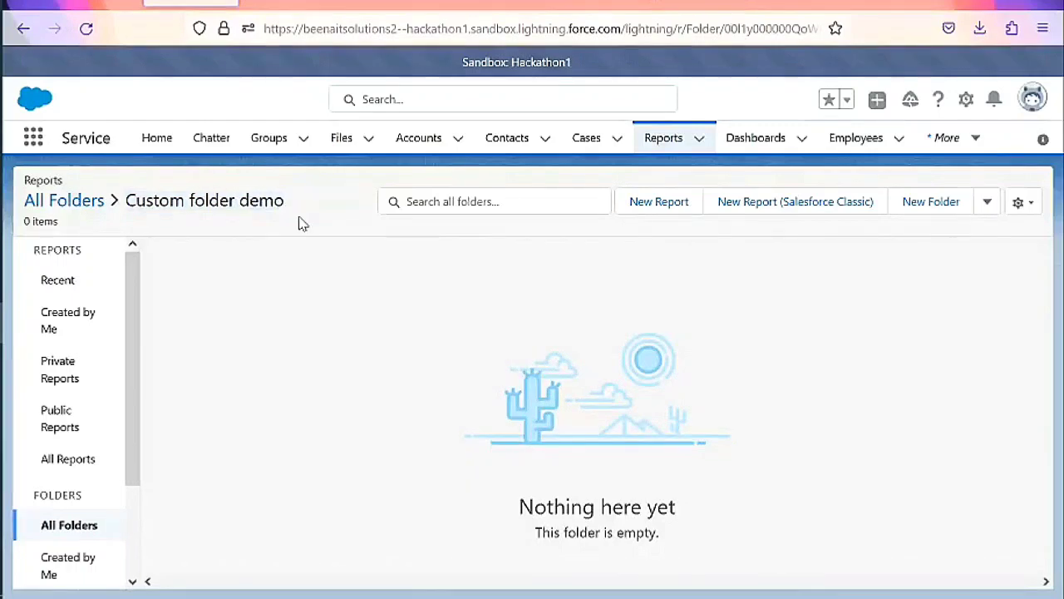
{"action": "left_click", "coordinate": [75, 202]}
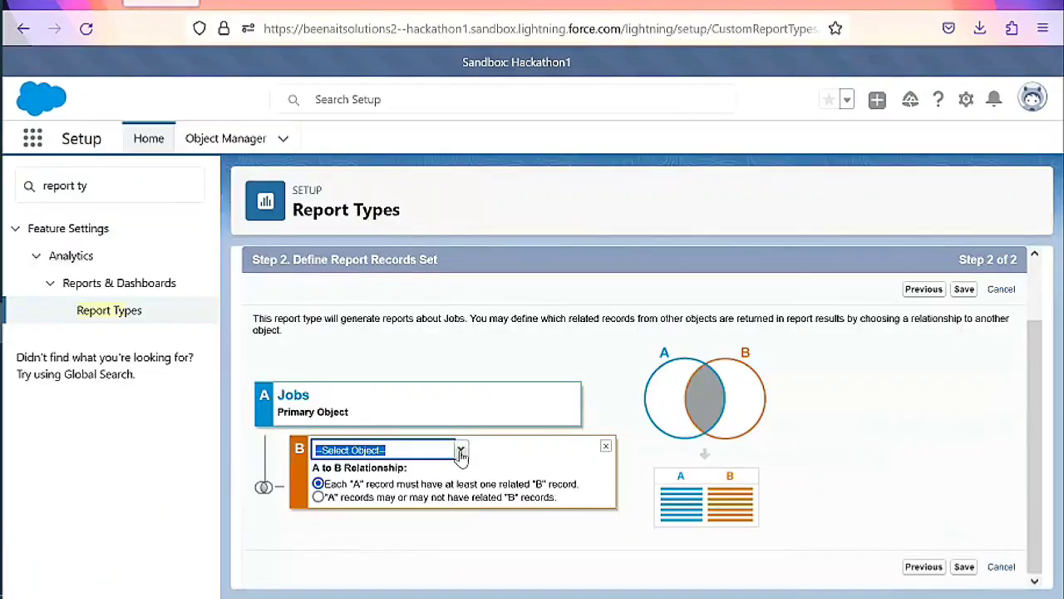
- Relate Employment Status to the primary object Jobs as object B in the report records set
{"action": "left_click", "coordinate": [460, 452]}
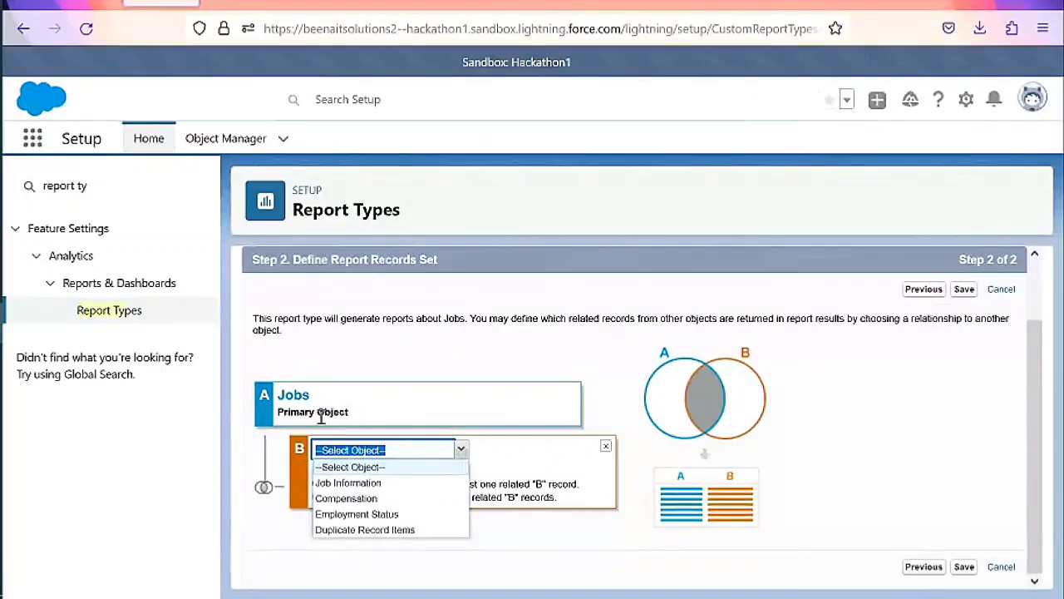
{"action": "left_click", "coordinate": [352, 516]}
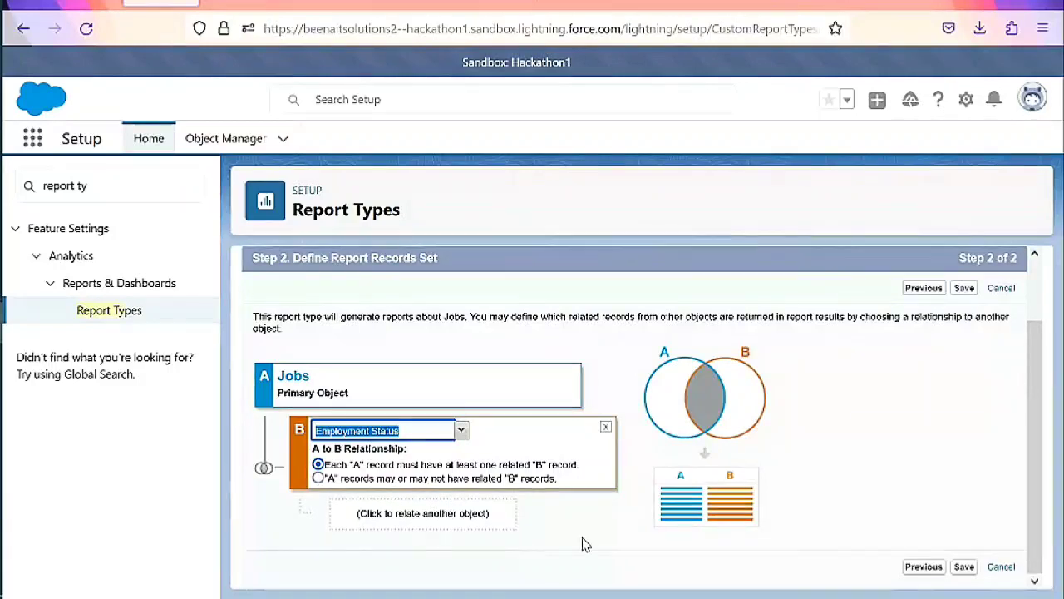
- Check which objects can be related to Employment Status as object C, and remove the empty third object
{"action": "left_click", "coordinate": [422, 513]}
{"action": "left_click", "coordinate": [496, 511]}
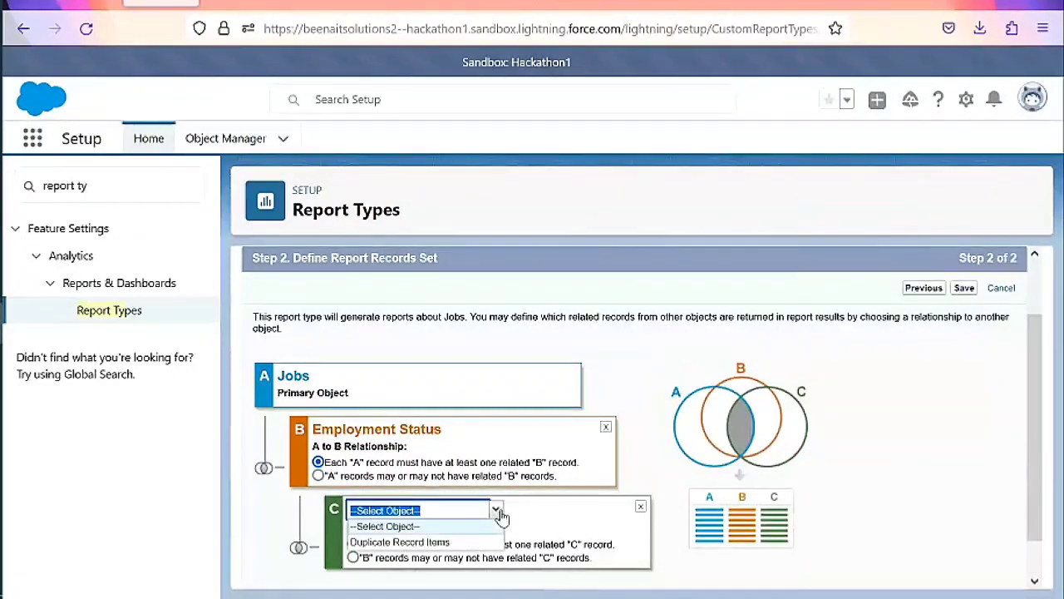
{"action": "left_click", "coordinate": [456, 534]}
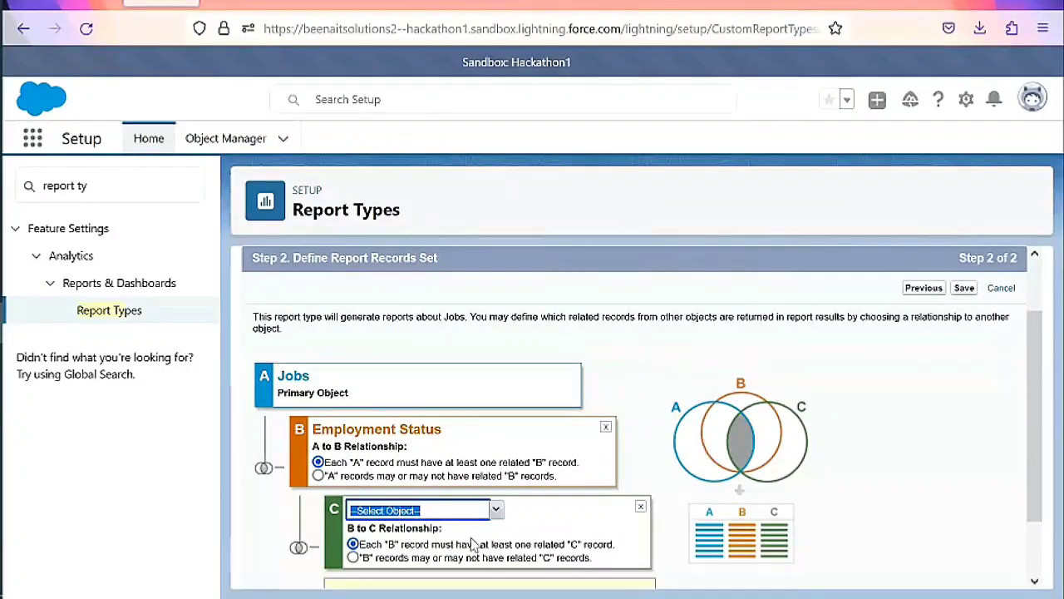
{"action": "left_click", "coordinate": [640, 507]}
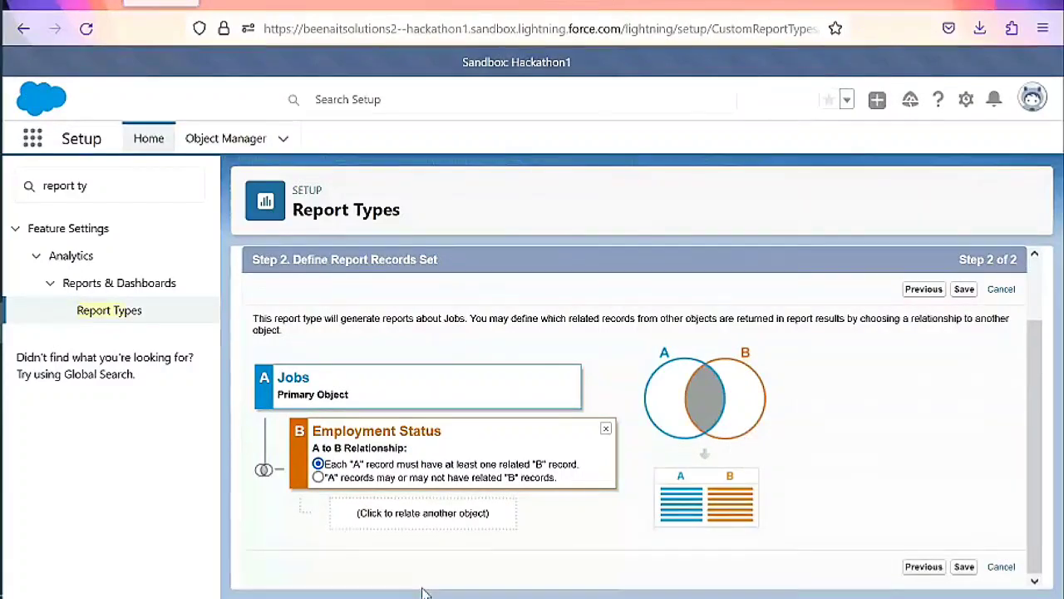
{"action": "left_click", "coordinate": [391, 516]}
{"action": "left_click", "coordinate": [496, 512]}
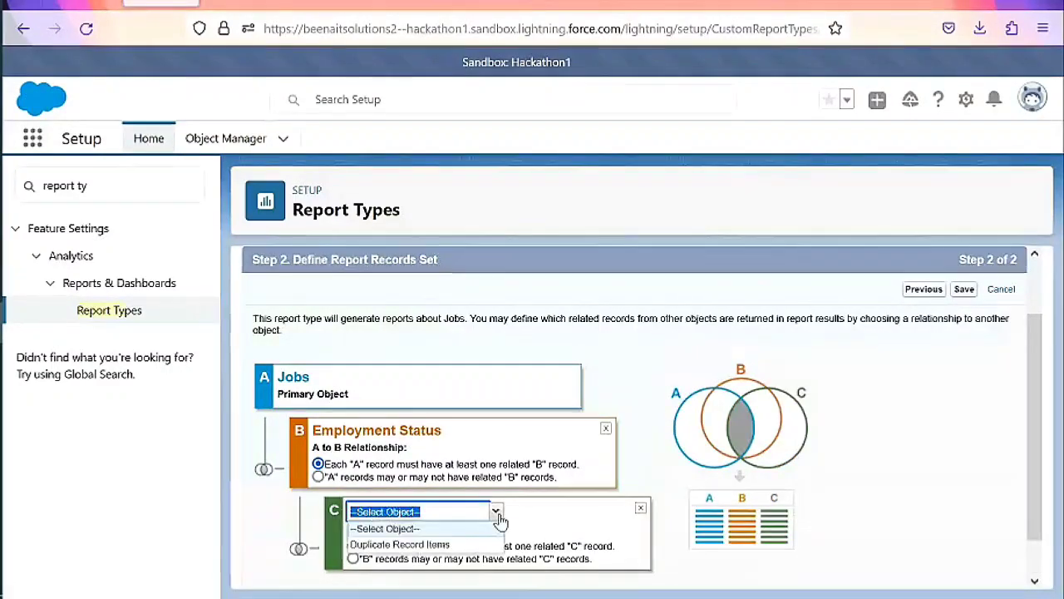
{"action": "left_click_drag", "start_coordinate": [442, 431], "coordinate": [314, 429]}
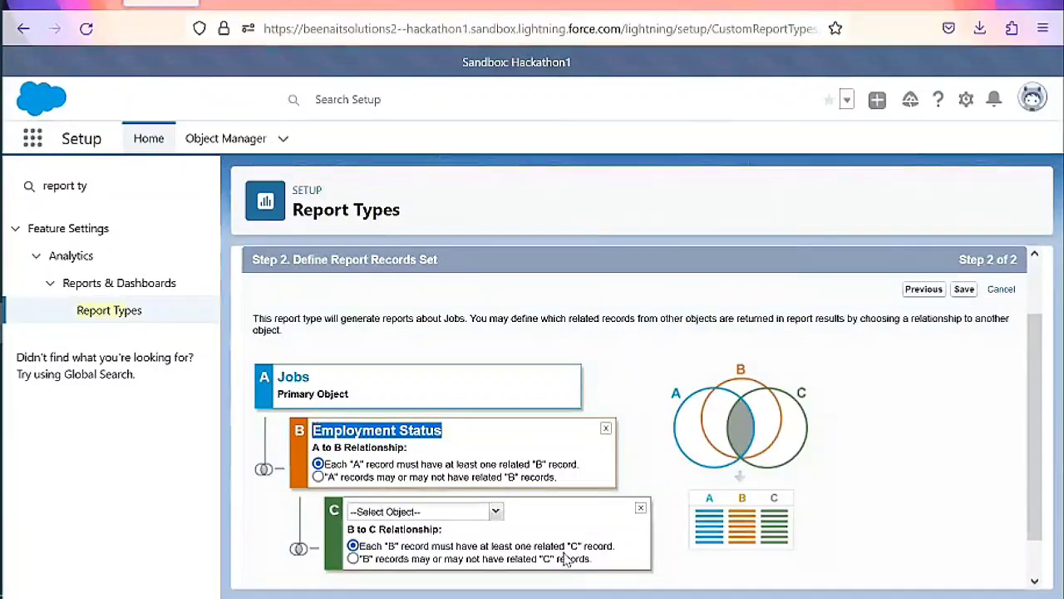
{"action": "left_click", "coordinate": [640, 507]}
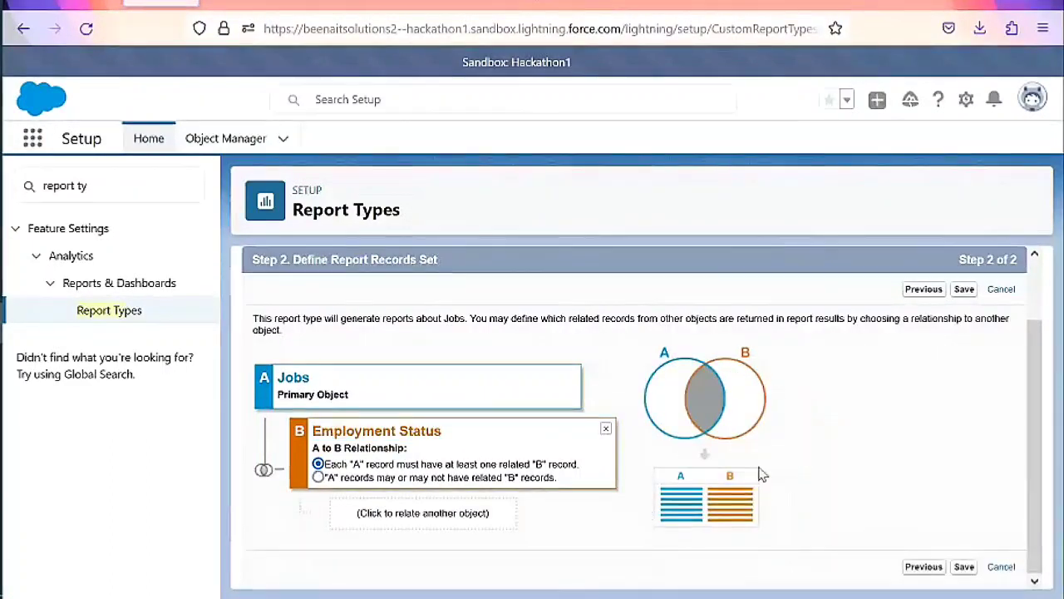
- Save the Jobs with Employment status report type and review its definition, object relationships and fields available for reports
{"action": "left_click", "coordinate": [966, 289]}
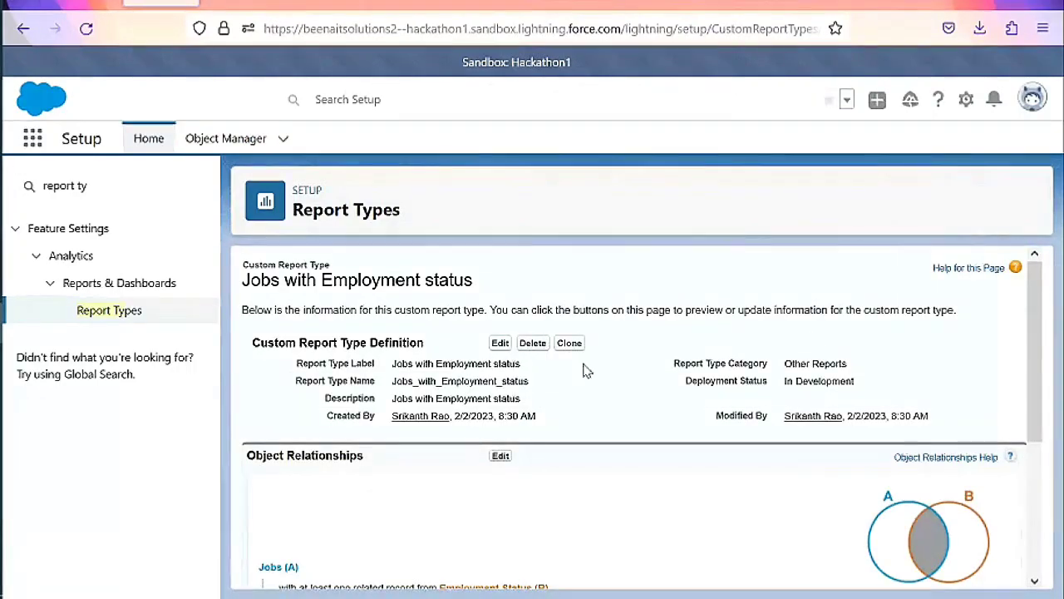
{"action": "scroll", "coordinate": [508, 361], "scroll_direction": "down", "scroll_amount": 3}
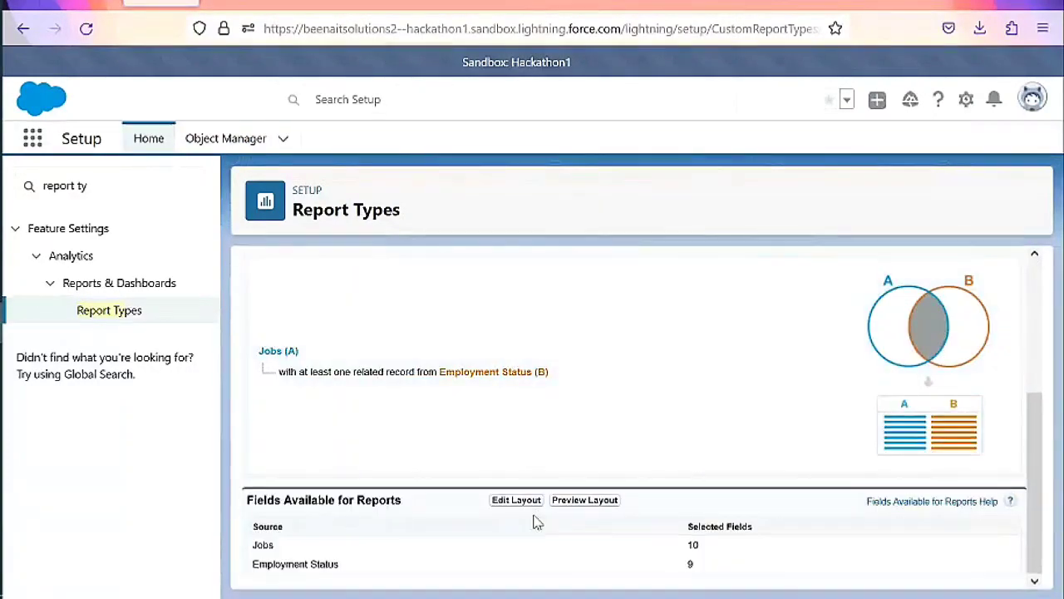
{"action": "scroll", "coordinate": [511, 374], "scroll_direction": "up", "scroll_amount": 3}
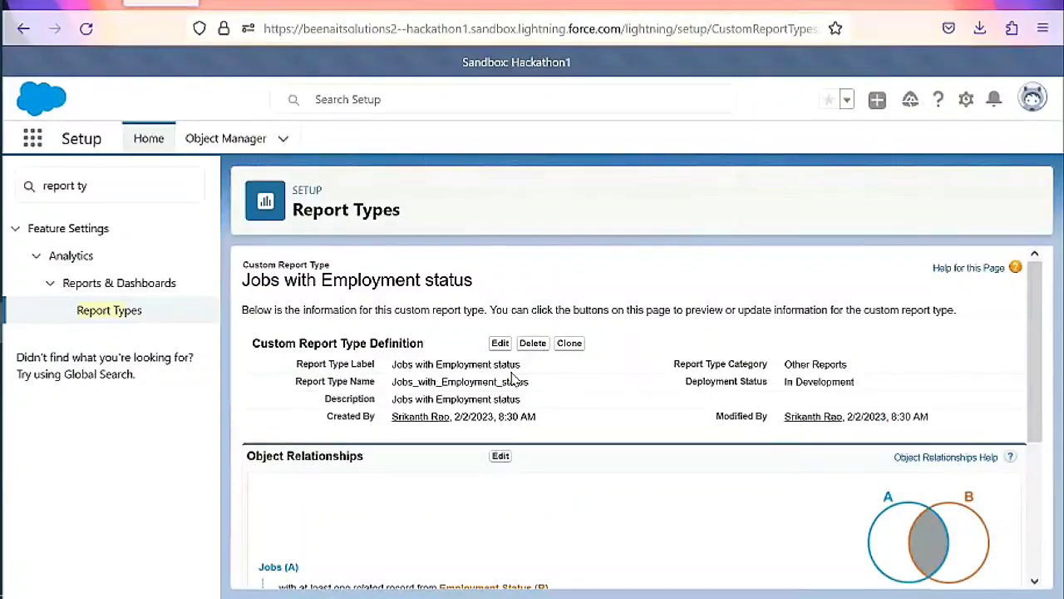
{"action": "scroll", "coordinate": [513, 379], "scroll_direction": "down", "scroll_amount": 3}
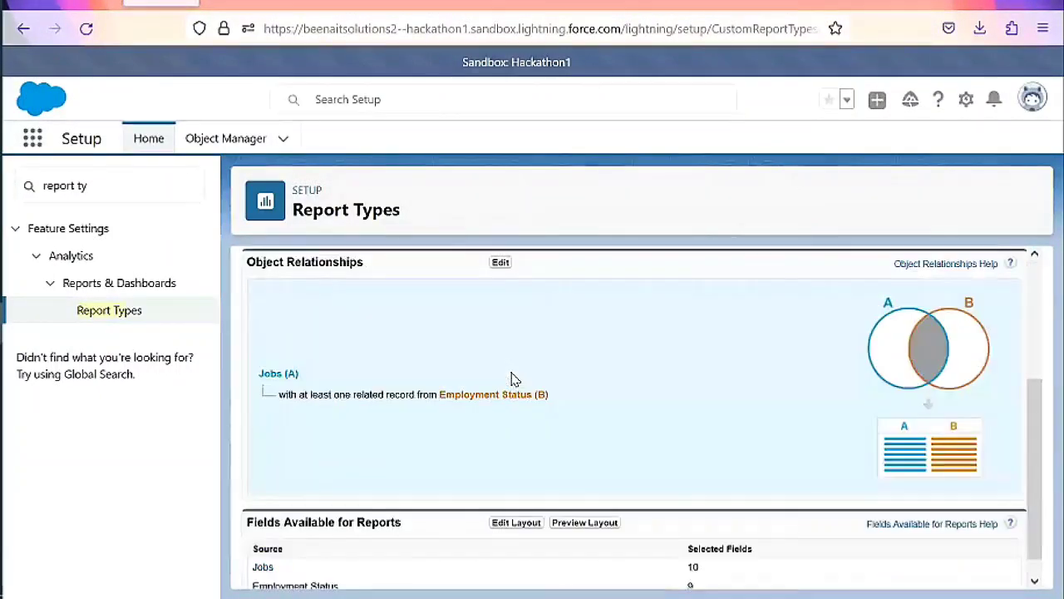
{"action": "scroll", "coordinate": [513, 378], "scroll_direction": "up", "scroll_amount": 1}
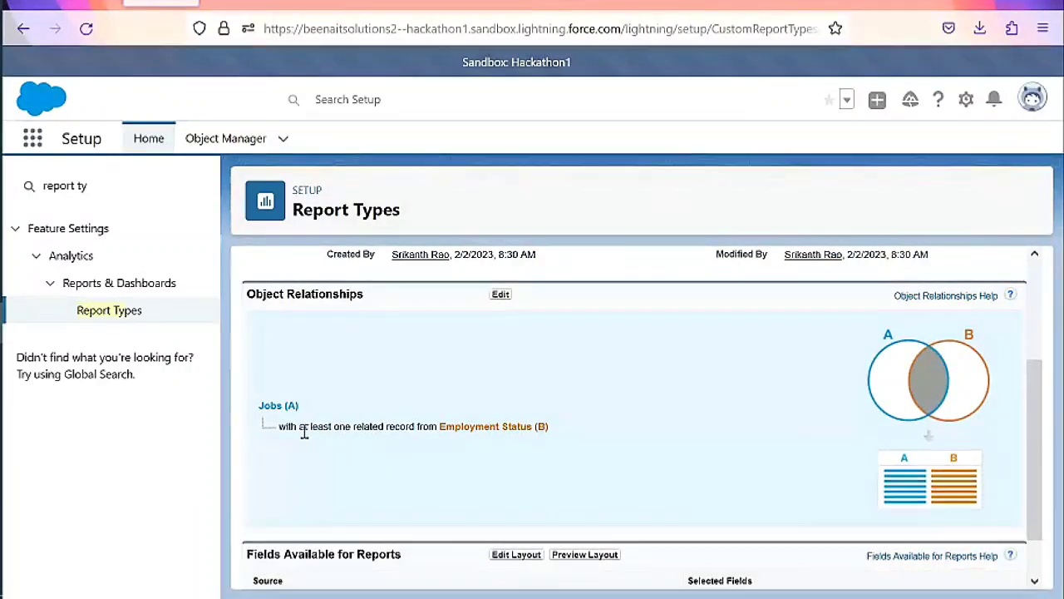
{"action": "left_click_drag", "start_coordinate": [305, 433], "coordinate": [480, 428]}
{"action": "scroll", "coordinate": [480, 419], "scroll_direction": "up", "scroll_amount": 3}
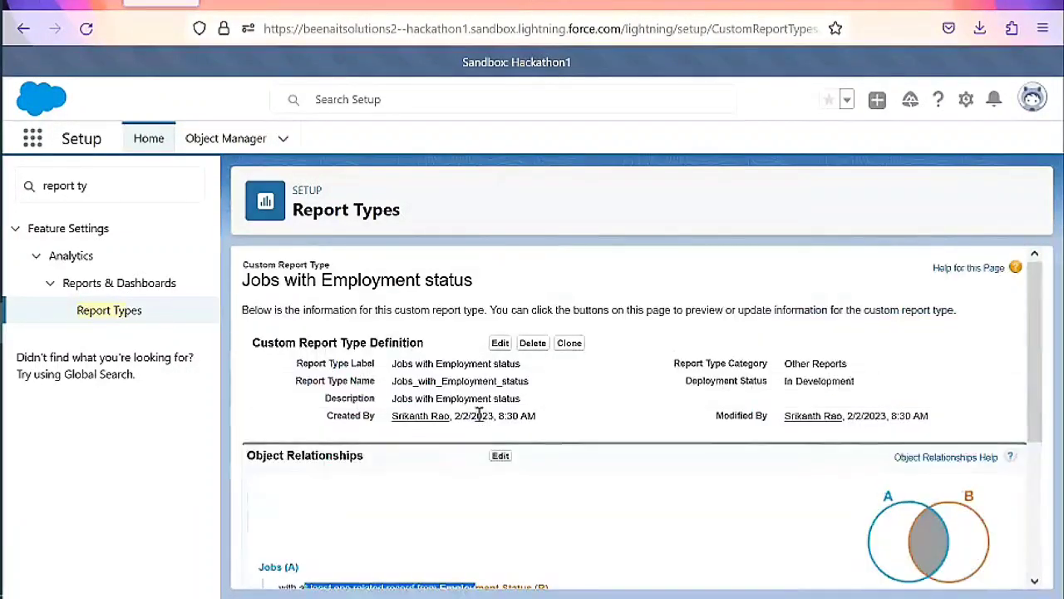
{"action": "left_click", "coordinate": [499, 344]}
{"action": "scroll", "coordinate": [530, 384], "scroll_direction": "down", "scroll_amount": 4}
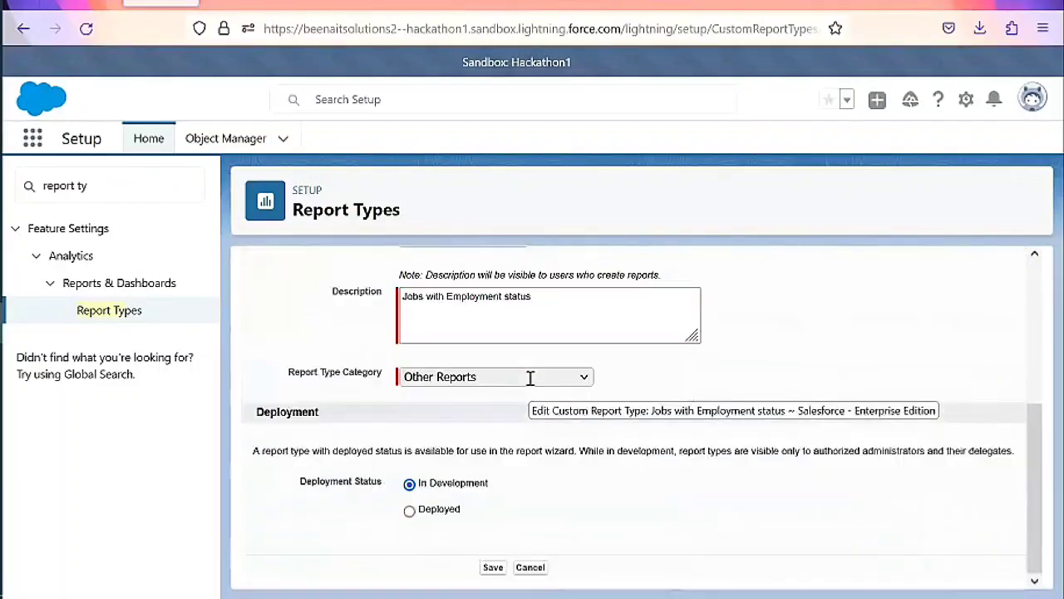
{"action": "scroll", "coordinate": [528, 378], "scroll_direction": "up", "scroll_amount": 4}
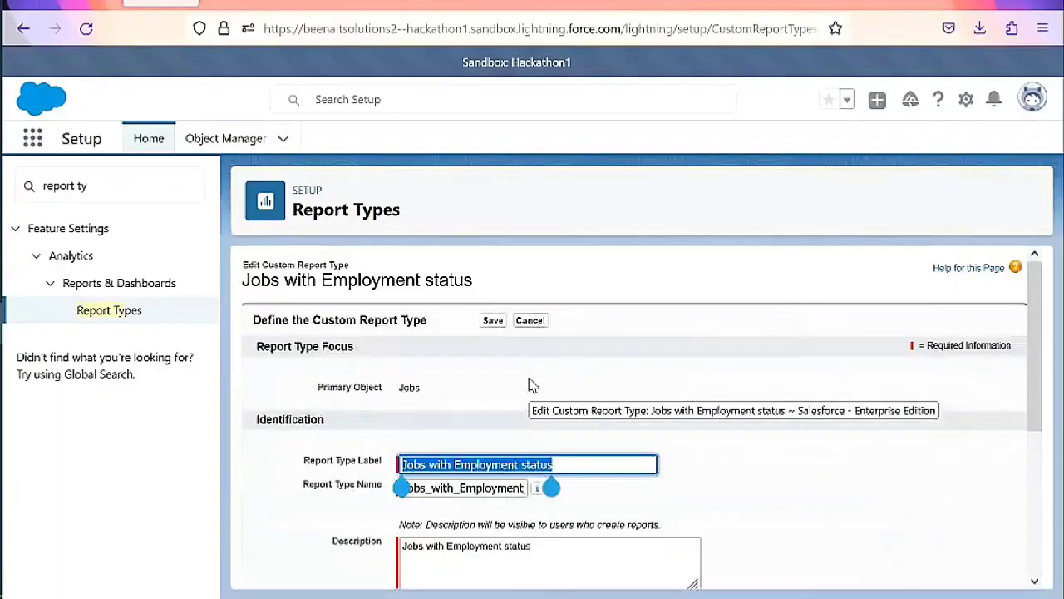
{"action": "left_click", "coordinate": [532, 323]}
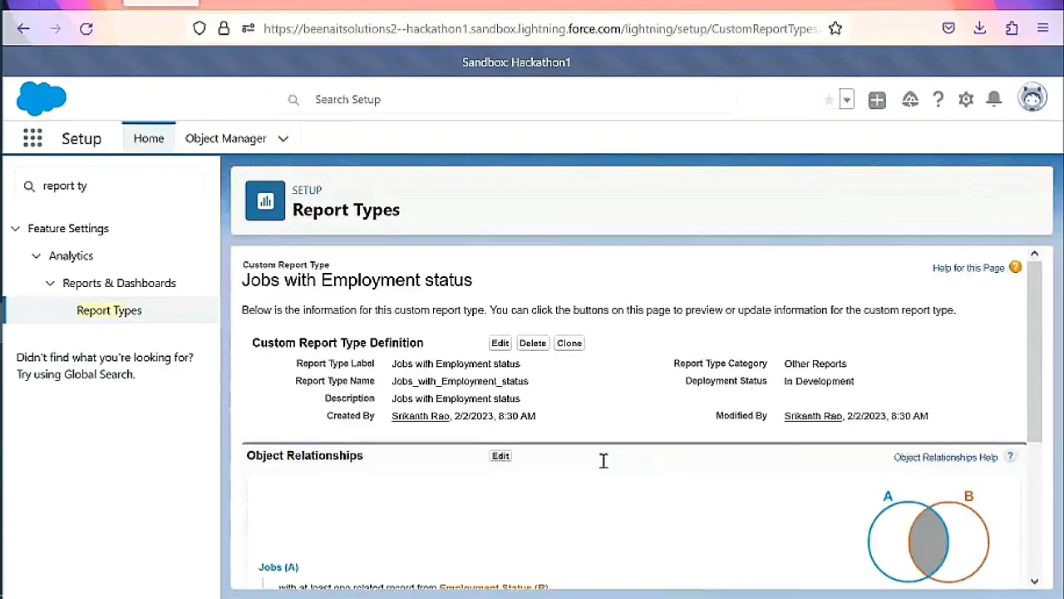
- Open the object relationships of the Jobs with Employment status report type for editing
{"action": "scroll", "coordinate": [604, 461], "scroll_direction": "down", "scroll_amount": 2}
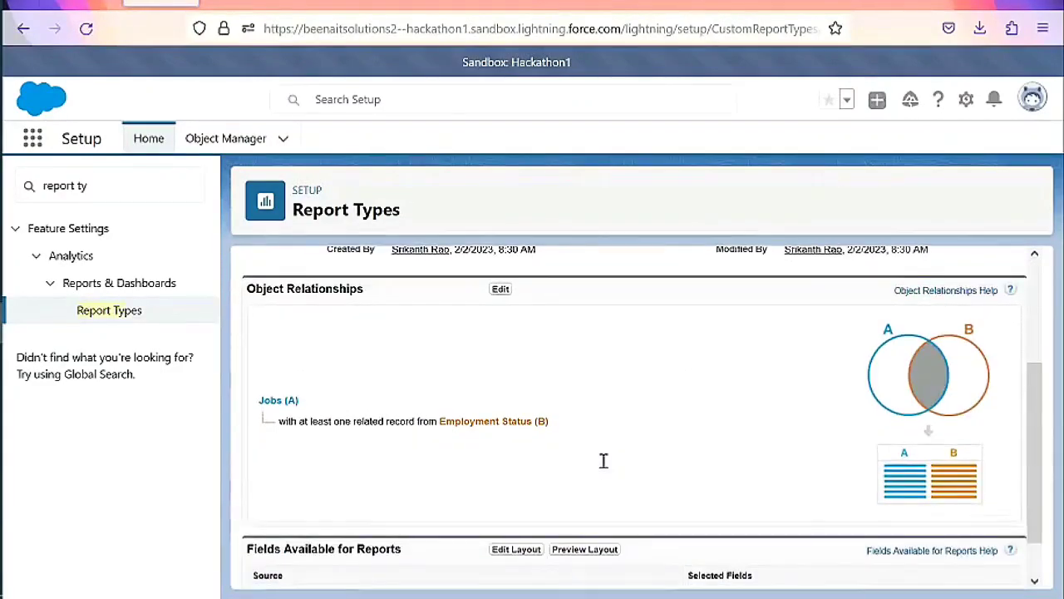
{"action": "double_click", "coordinate": [480, 421]}
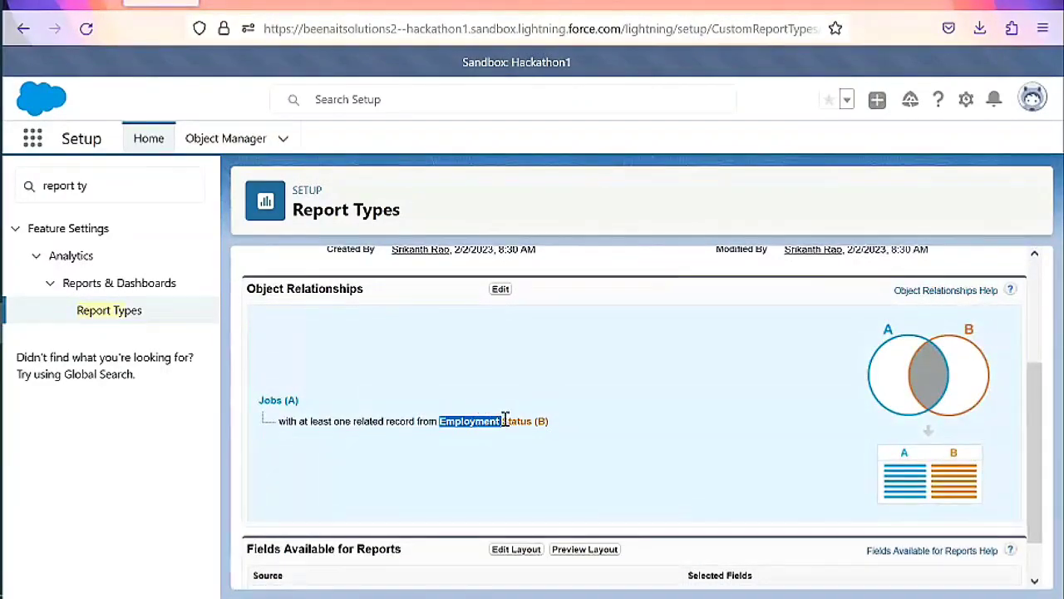
{"action": "scroll", "coordinate": [316, 404], "scroll_direction": "up", "scroll_amount": 1}
{"action": "left_click", "coordinate": [504, 301]}
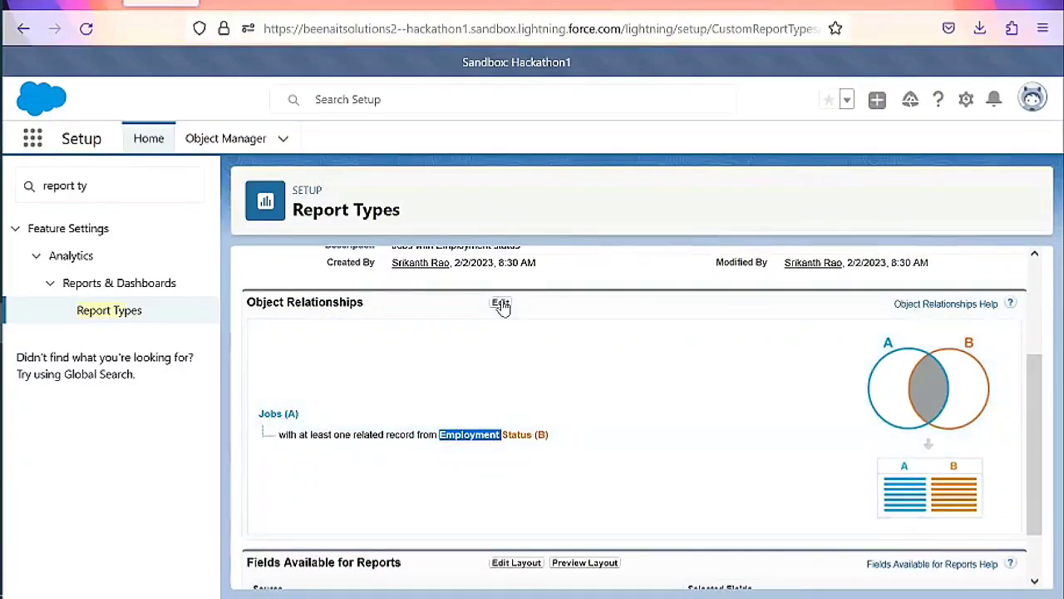
{"action": "scroll", "coordinate": [579, 385], "scroll_direction": "down", "scroll_amount": 1}
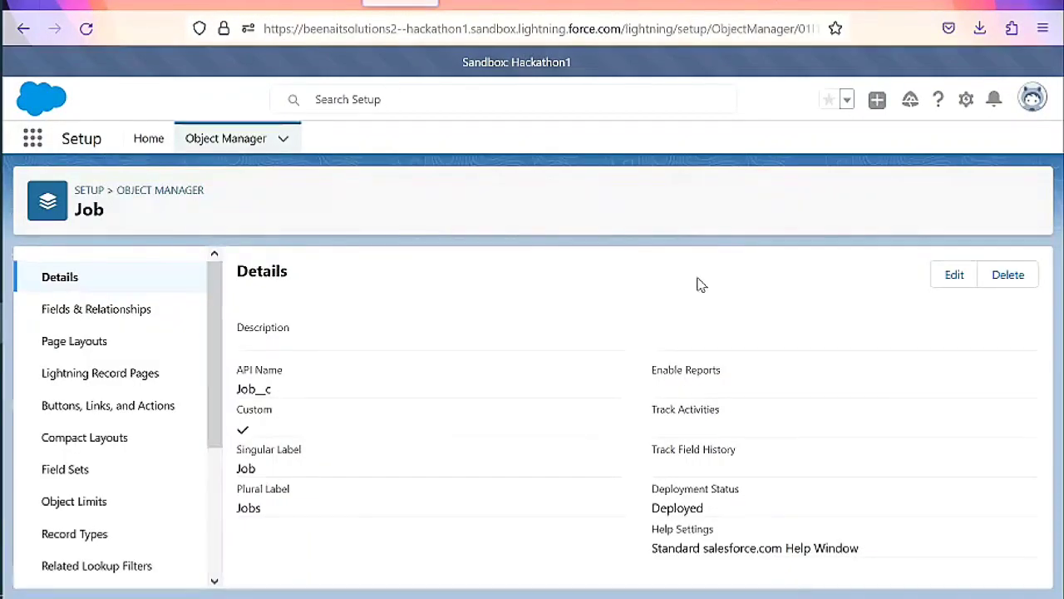
- Review the Job object's fields and relationships, and find the Employment Status object by searching "employme" to list its fields
{"action": "left_click", "coordinate": [142, 309]}
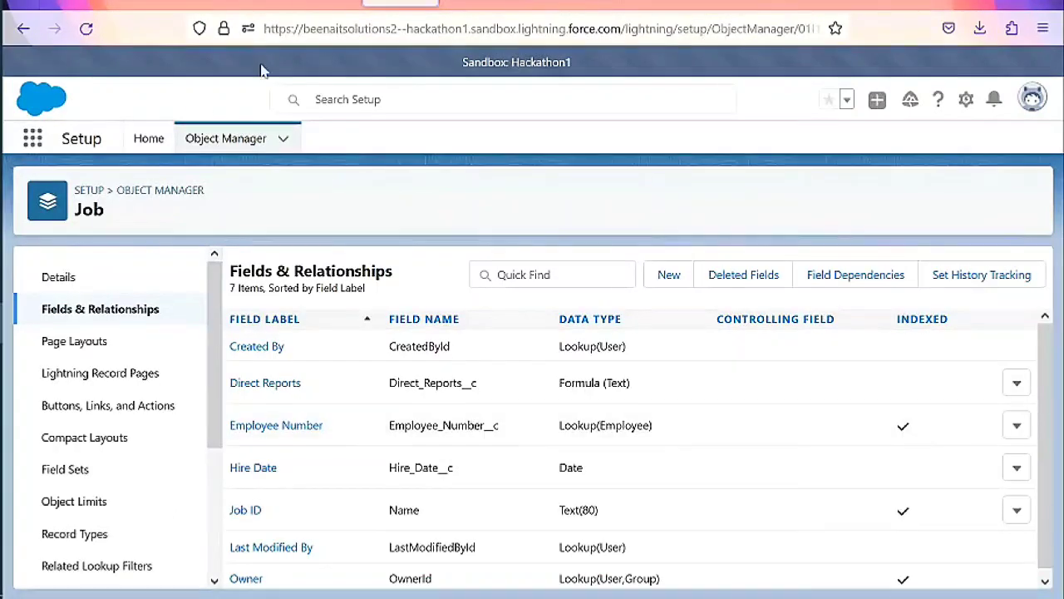
{"action": "left_click", "coordinate": [150, 193]}
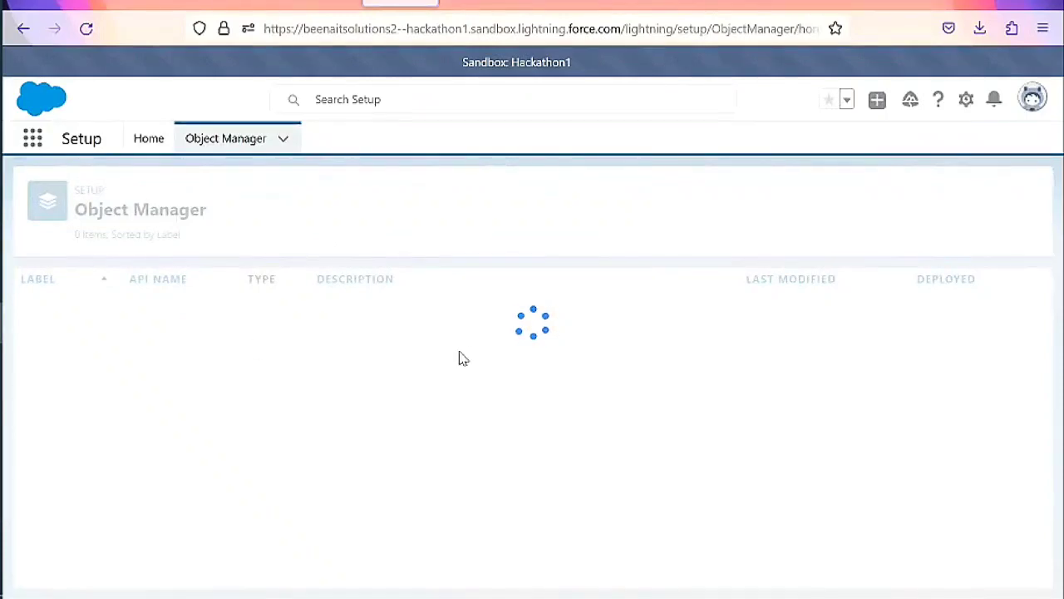
{"action": "left_click", "coordinate": [728, 196]}
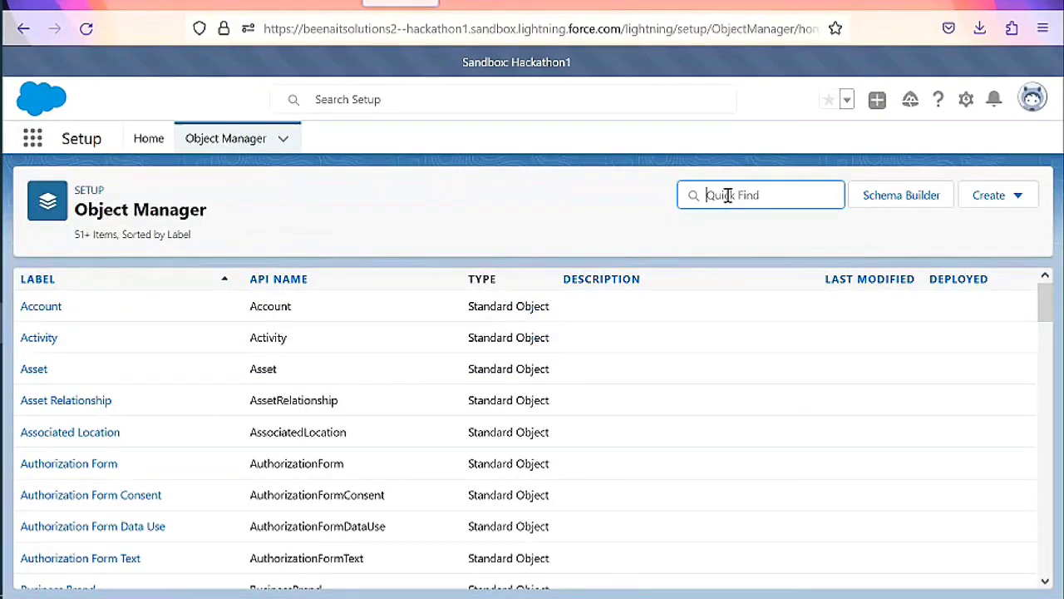
{"action": "type", "text": "employee"}
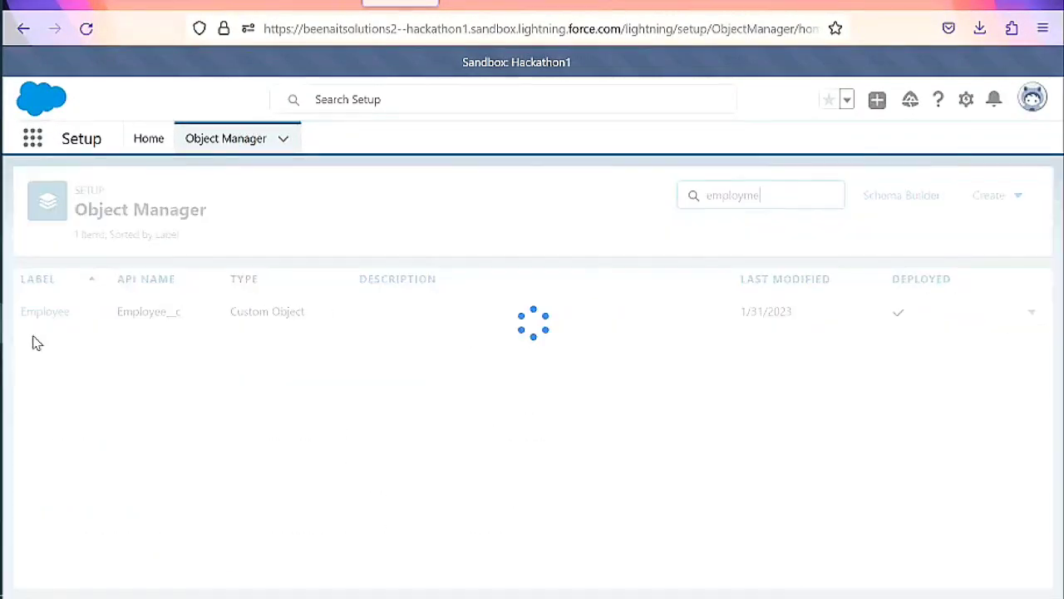
{"action": "left_click", "coordinate": [89, 312]}
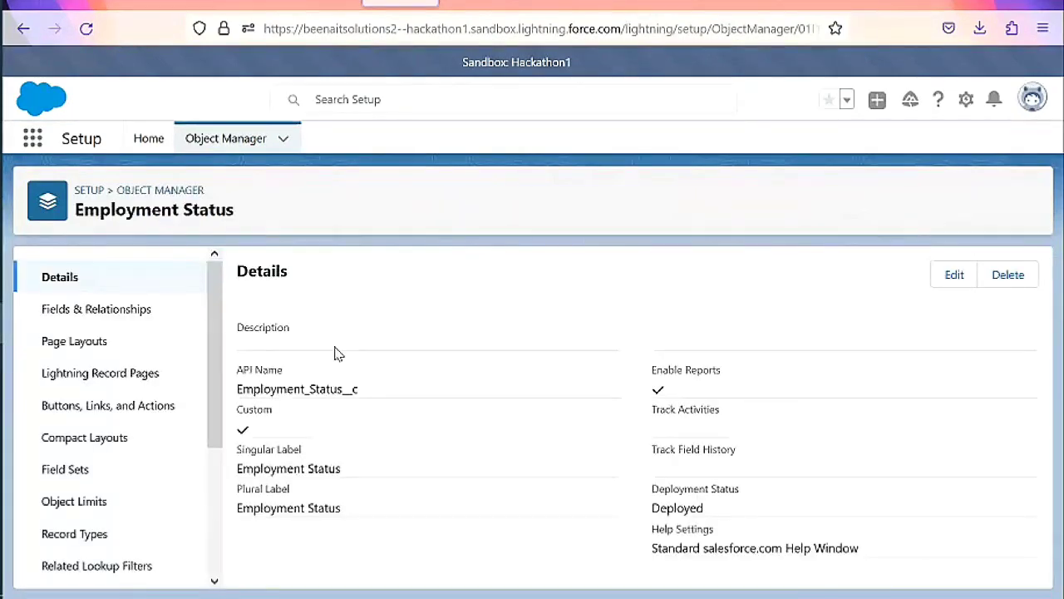
{"action": "left_click", "coordinate": [114, 312]}
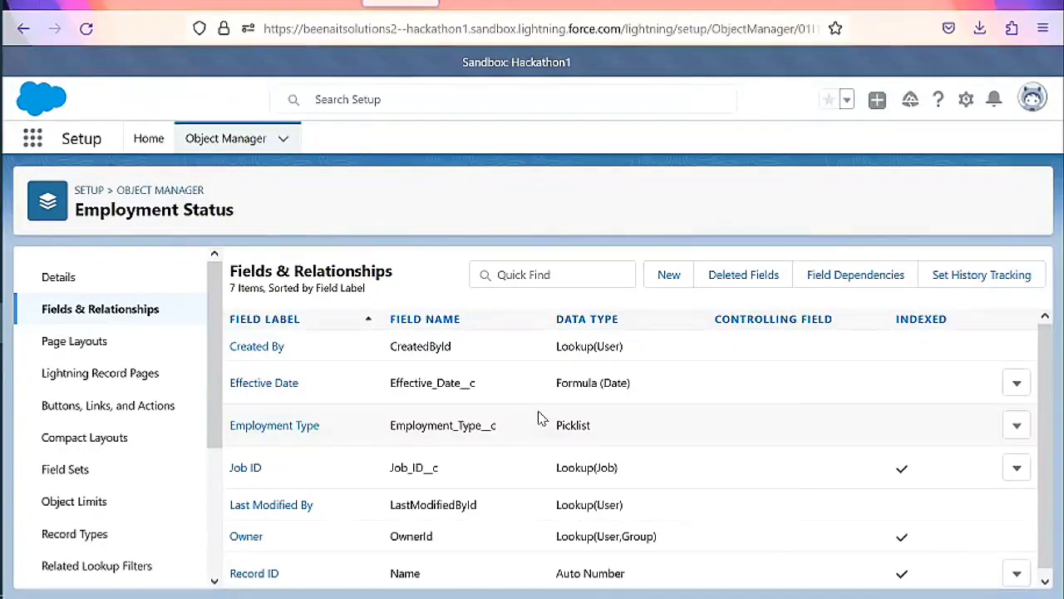
{"action": "scroll", "coordinate": [543, 418], "scroll_direction": "down", "scroll_amount": 1}
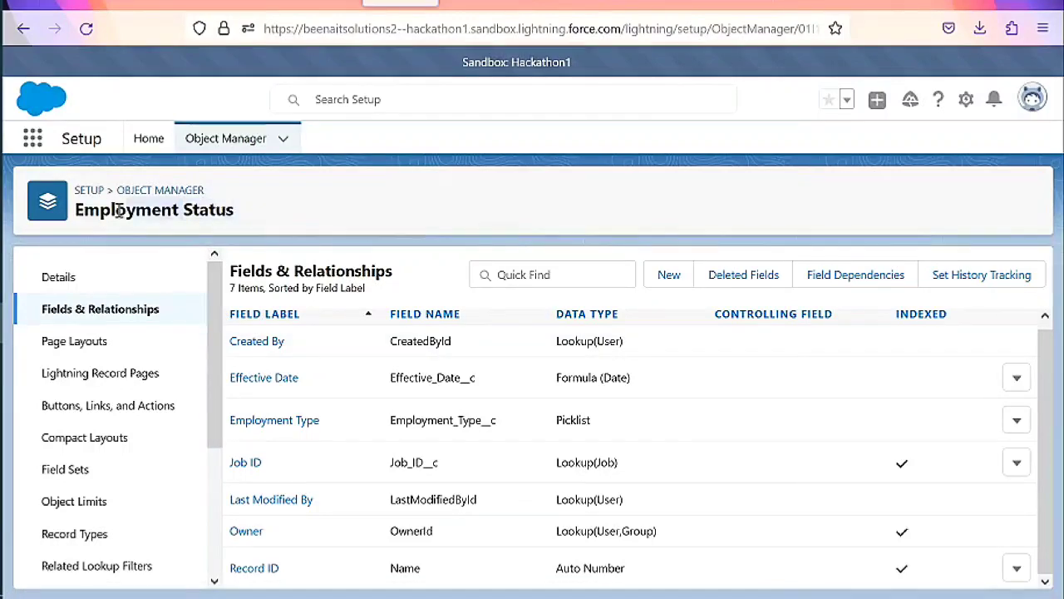
- Examine the lookup options of the Job ID field on Employment Status, and return to the object's field list
{"action": "left_click", "coordinate": [246, 463]}
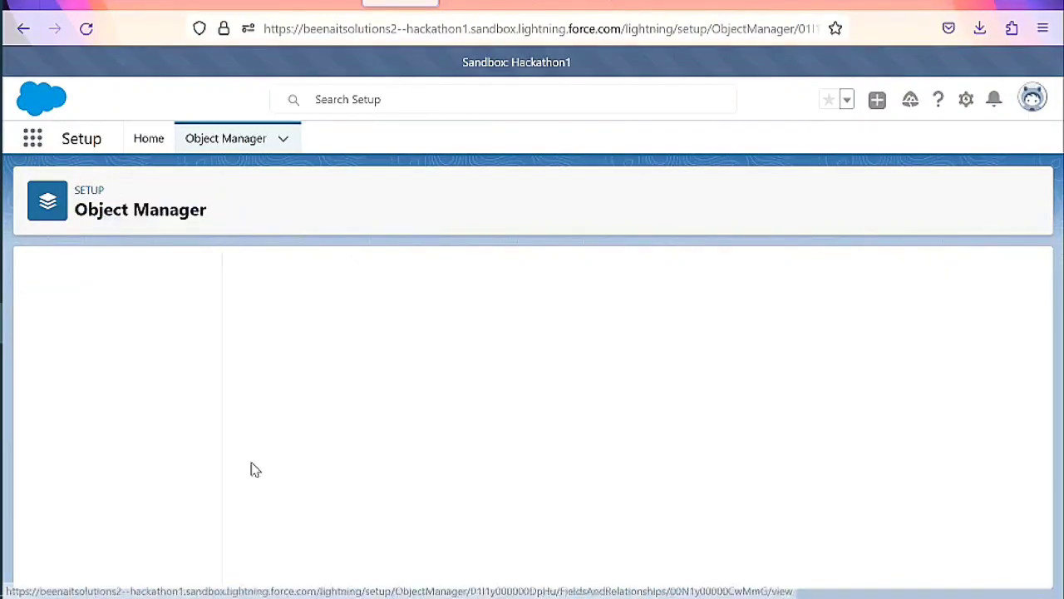
{"action": "scroll", "coordinate": [455, 452], "scroll_direction": "down", "scroll_amount": 3}
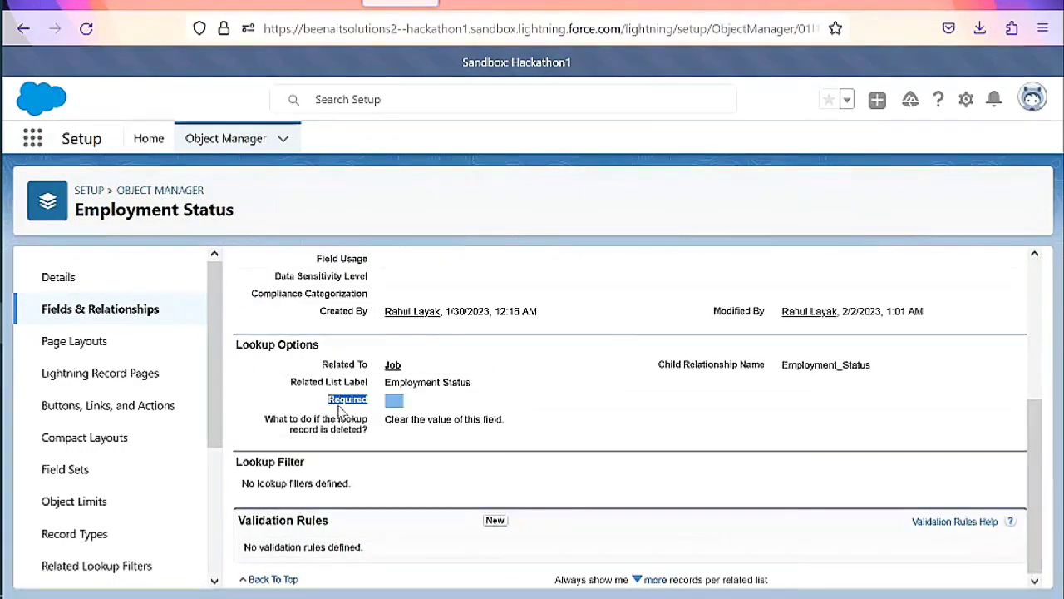
{"action": "scroll", "coordinate": [485, 413], "scroll_direction": "up", "scroll_amount": 3}
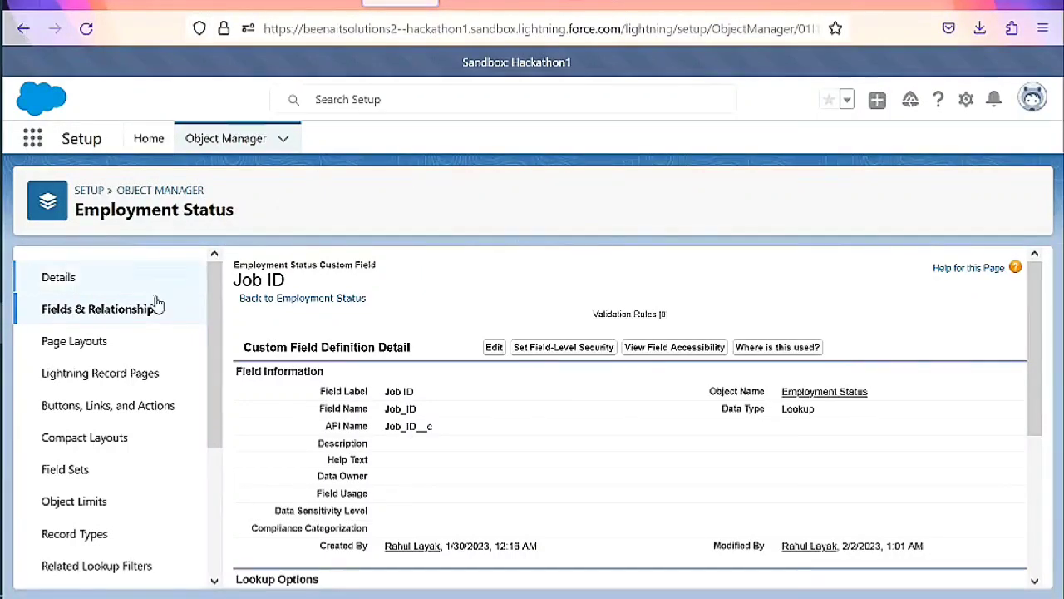
{"action": "left_click", "coordinate": [119, 310]}
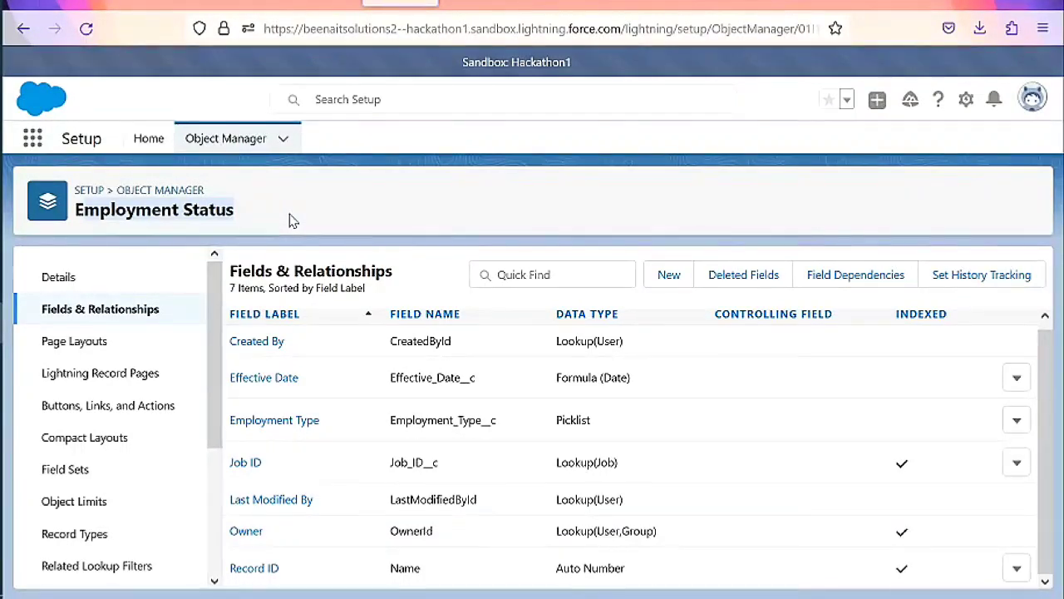
{"action": "left_click", "coordinate": [230, 473]}
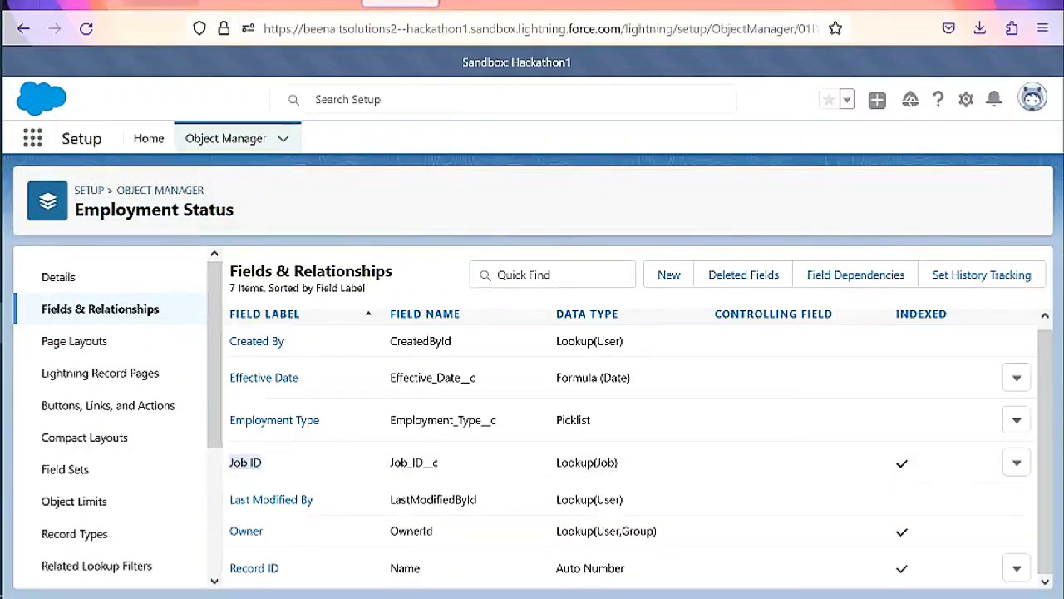
- Set the Jobs to Employment Status relationship to "A" records may or may not have related "B" records, and save the report type
{"action": "left_click", "coordinate": [160, 3]}
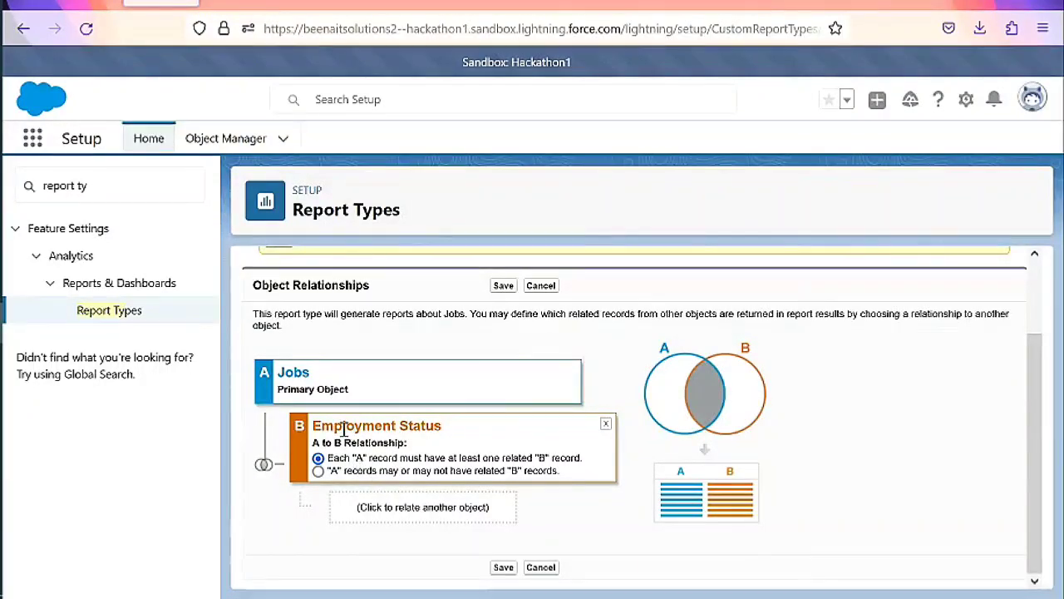
{"action": "left_click_drag", "start_coordinate": [322, 426], "coordinate": [454, 446]}
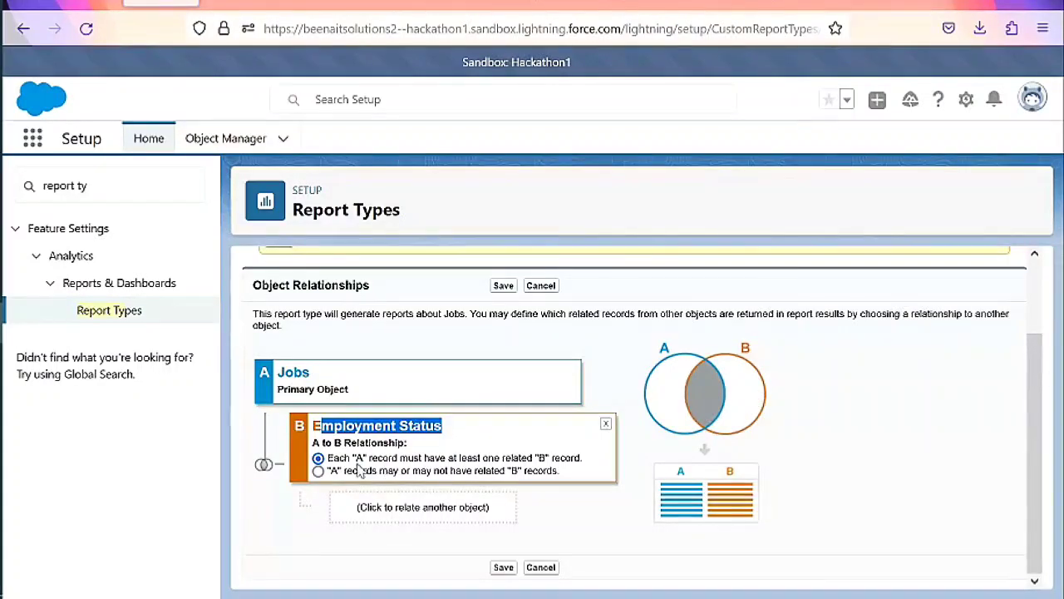
{"action": "left_click_drag", "start_coordinate": [351, 457], "coordinate": [569, 462]}
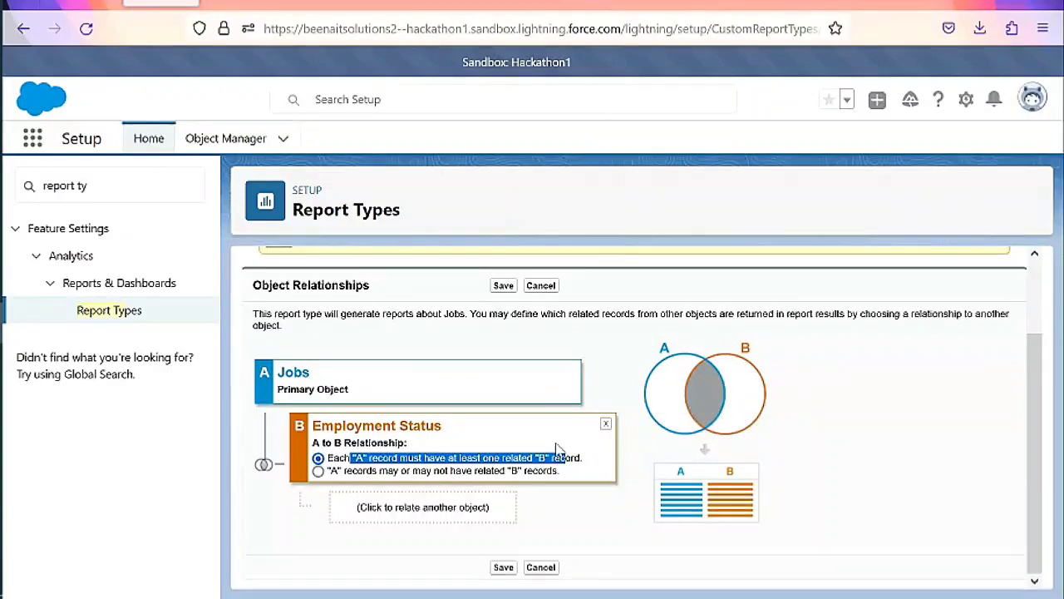
{"action": "left_click", "coordinate": [318, 471]}
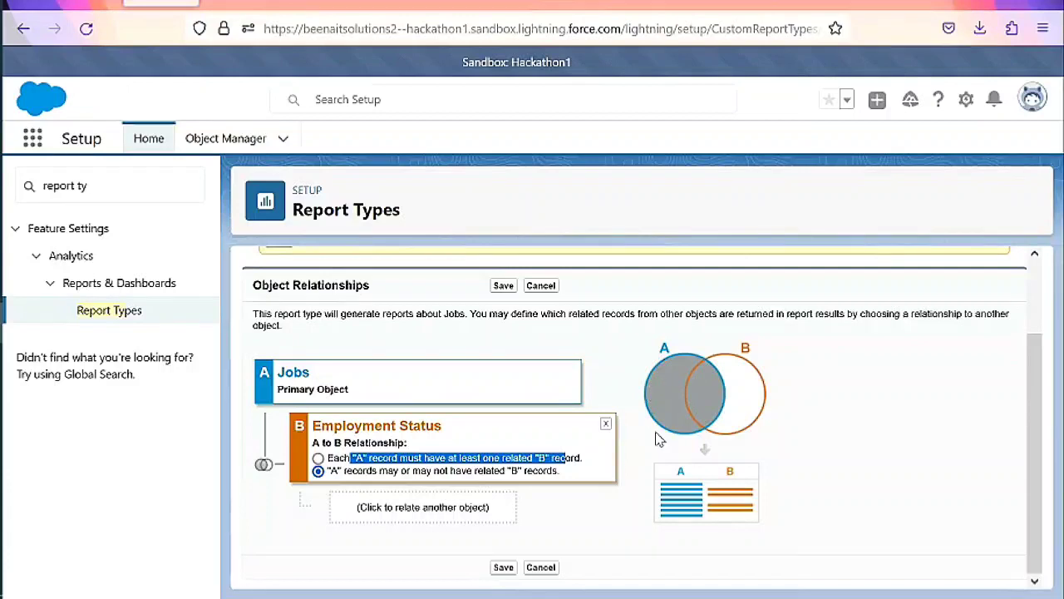
{"action": "left_click", "coordinate": [319, 458]}
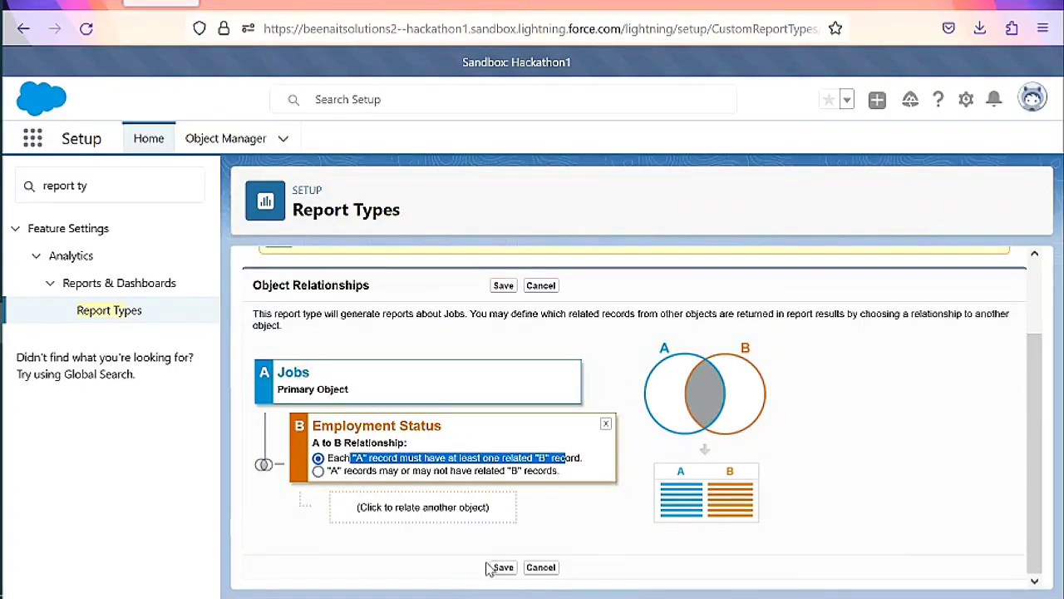
{"action": "left_click", "coordinate": [416, 469]}
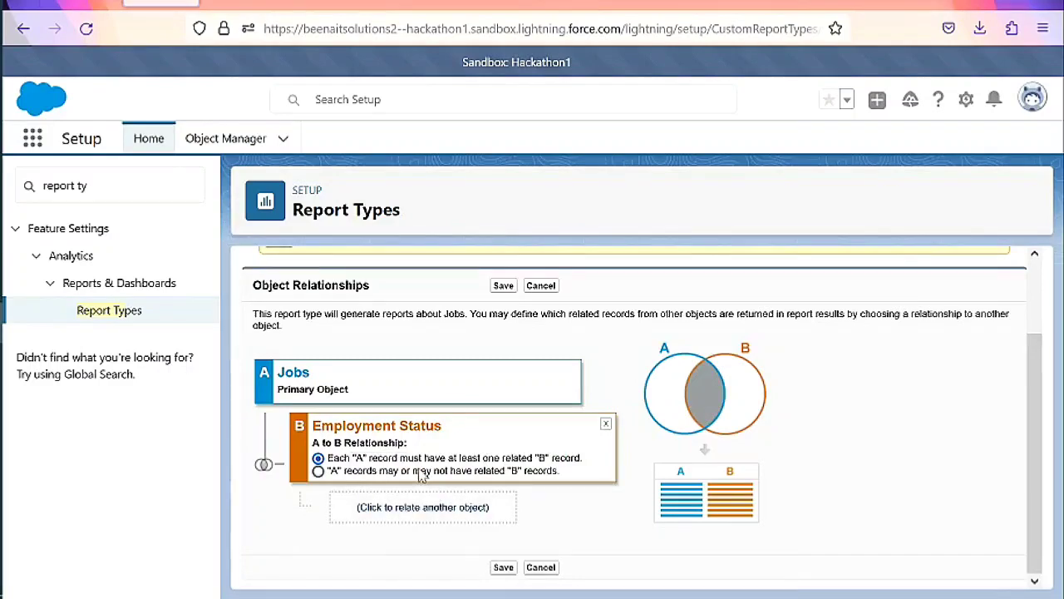
{"action": "left_click", "coordinate": [503, 568]}
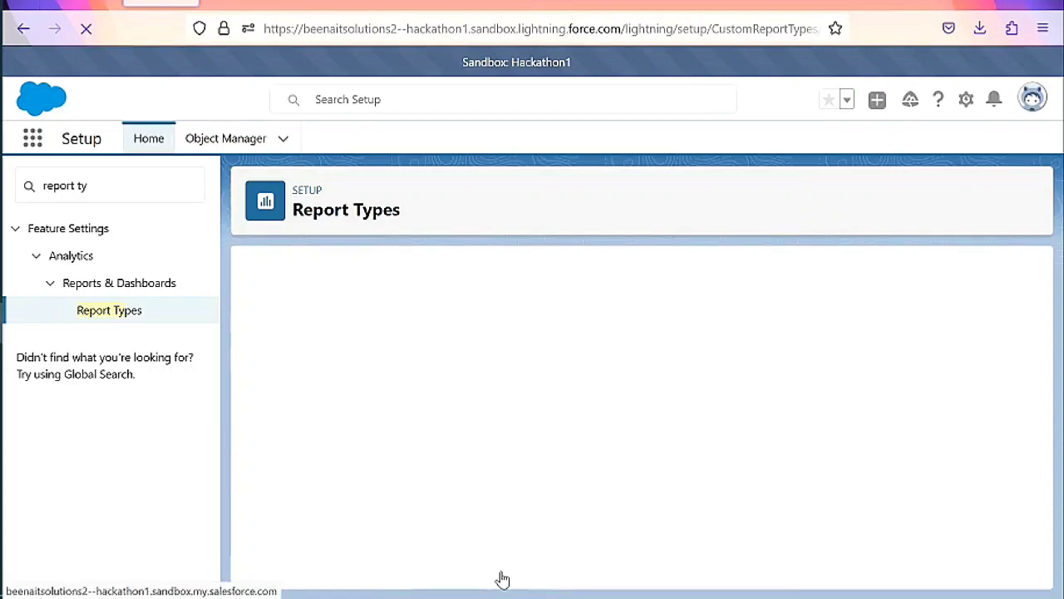
- Check the saved object relationship and the selected fields counted for Jobs and Employment Status under Fields Available for Reports
{"action": "scroll", "coordinate": [465, 532], "scroll_direction": "down", "scroll_amount": 3}
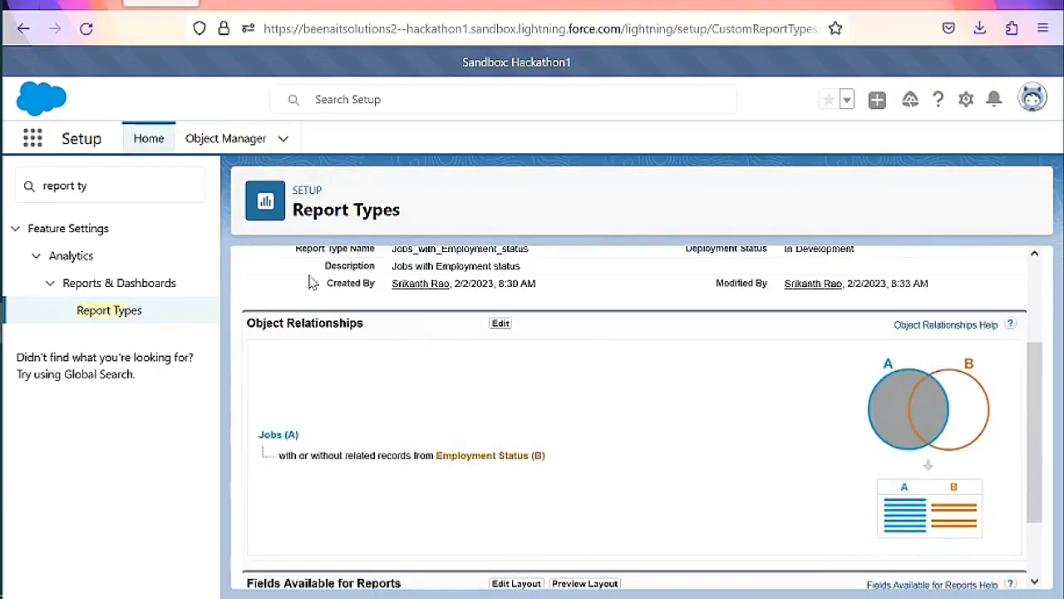
{"action": "scroll", "coordinate": [438, 482], "scroll_direction": "down", "scroll_amount": 2}
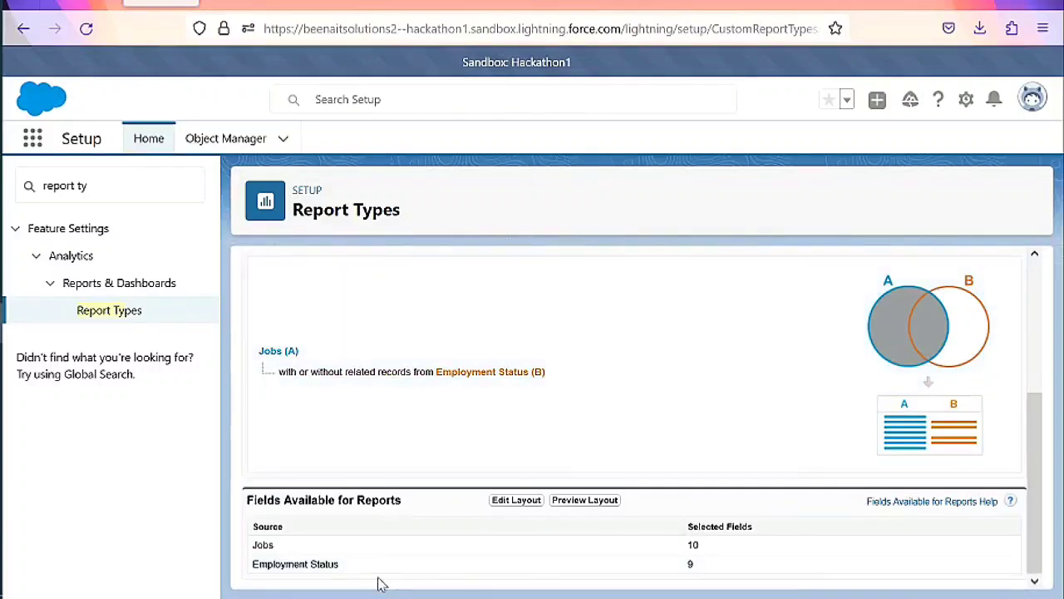
{"action": "left_click_drag", "start_coordinate": [286, 553], "coordinate": [256, 546]}
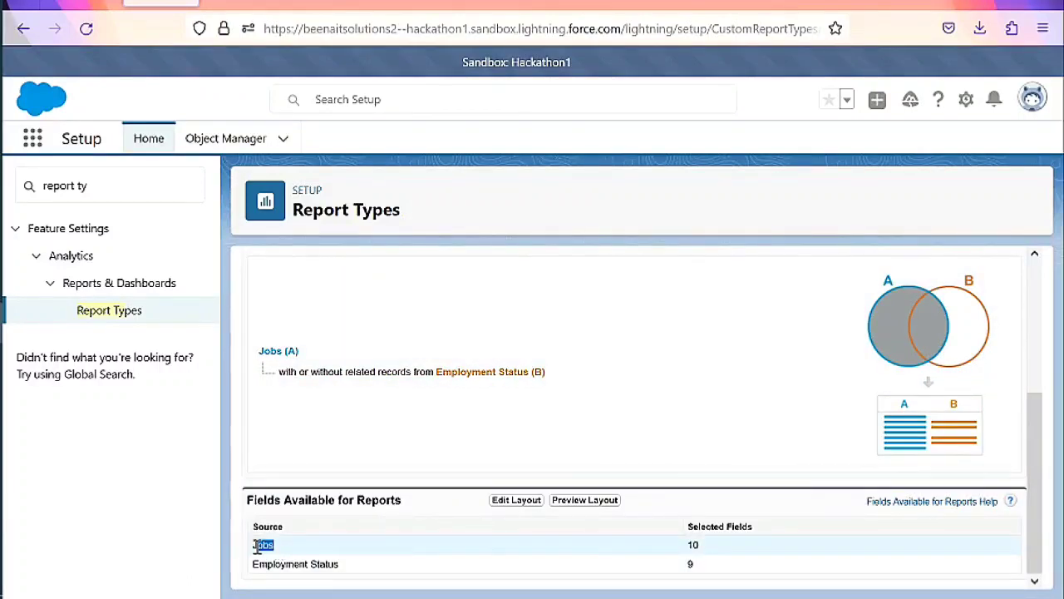
{"action": "left_click", "coordinate": [692, 547]}
{"action": "double_click", "coordinate": [697, 546]}
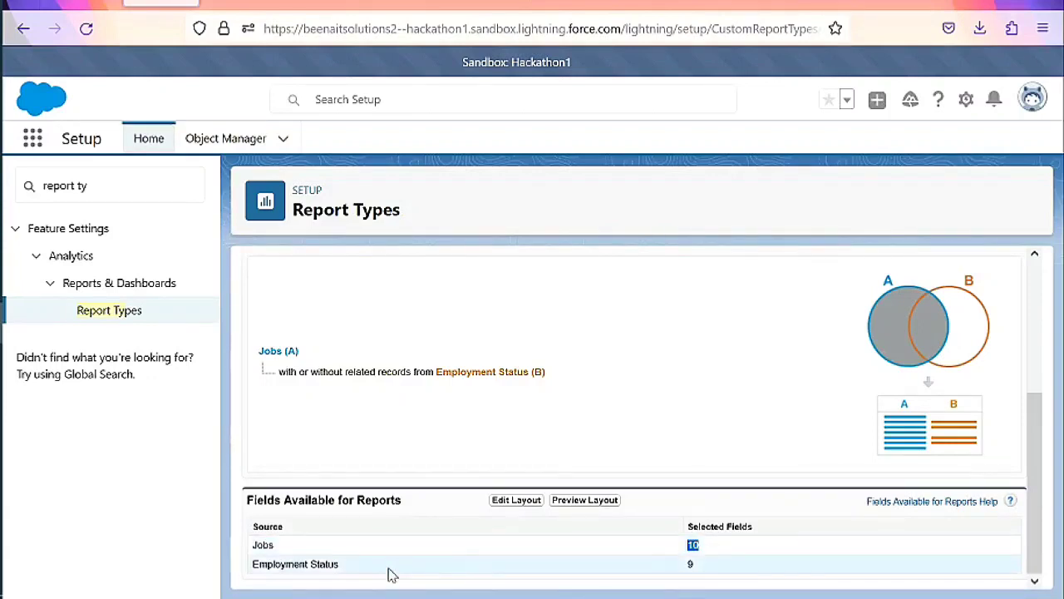
{"action": "left_click_drag", "start_coordinate": [389, 573], "coordinate": [254, 563]}
{"action": "double_click", "coordinate": [690, 567]}
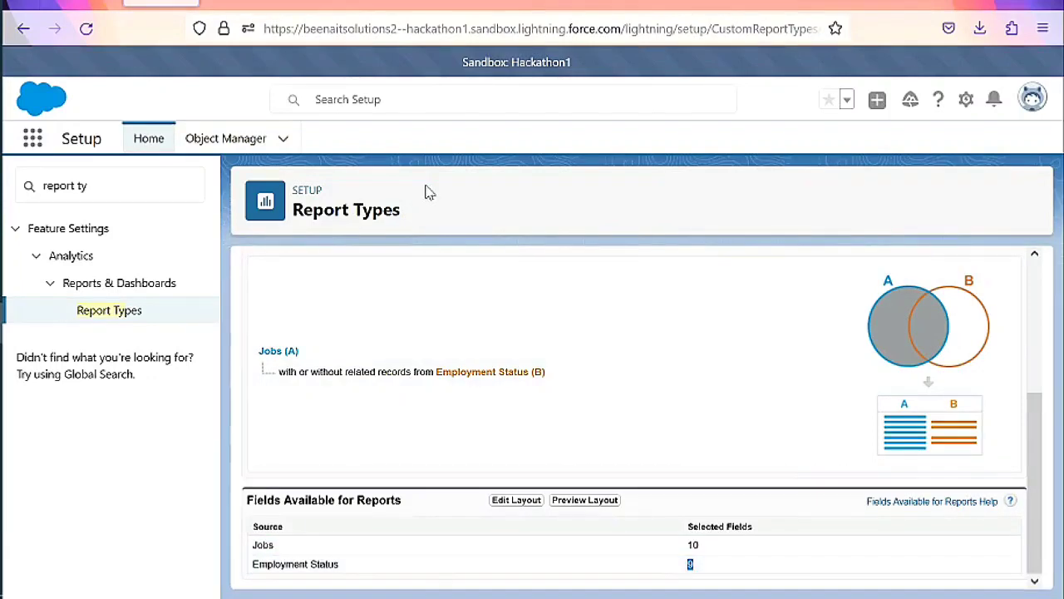
- Compare the Employment Status field list with the report type's available fields, and review the report type's definition
{"action": "left_click", "coordinate": [400, 5]}
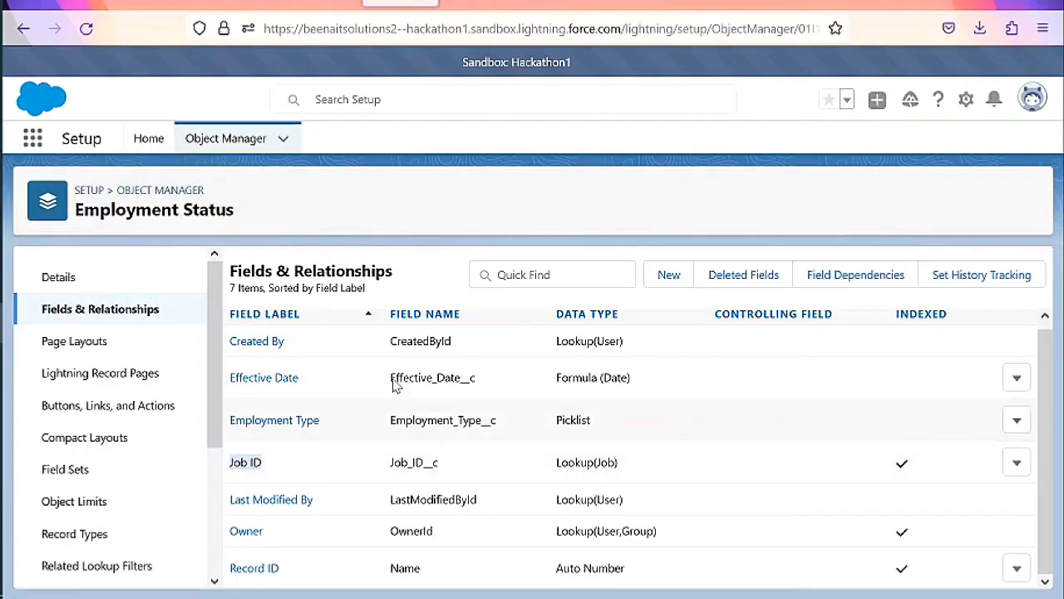
{"action": "left_click", "coordinate": [171, 3]}
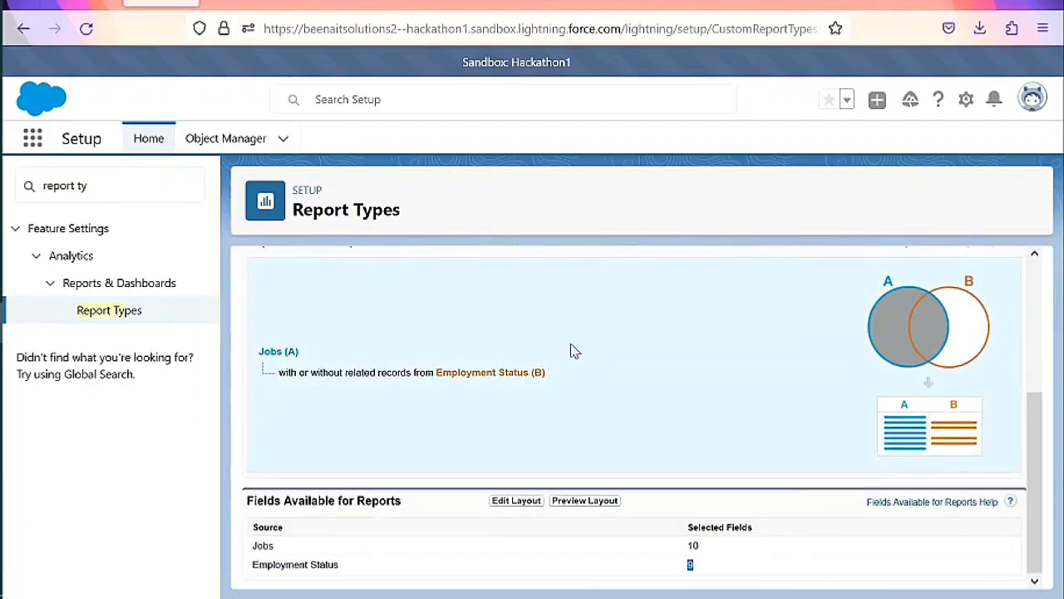
{"action": "scroll", "coordinate": [563, 404], "scroll_direction": "up", "scroll_amount": 3}
{"action": "scroll", "coordinate": [563, 405], "scroll_direction": "down", "scroll_amount": 5}
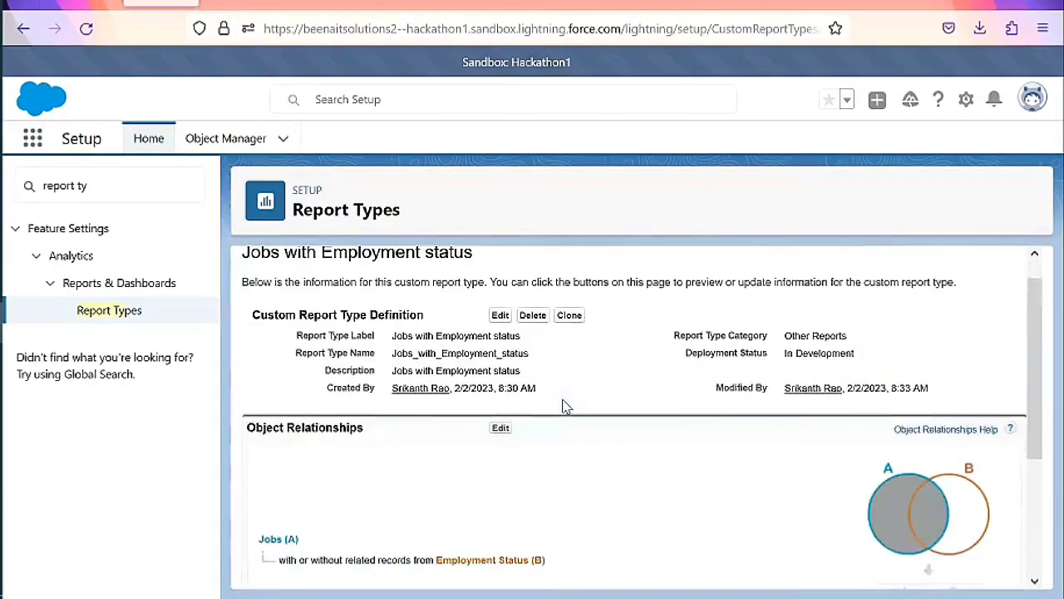
{"action": "scroll", "coordinate": [563, 405], "scroll_direction": "up", "scroll_amount": 5}
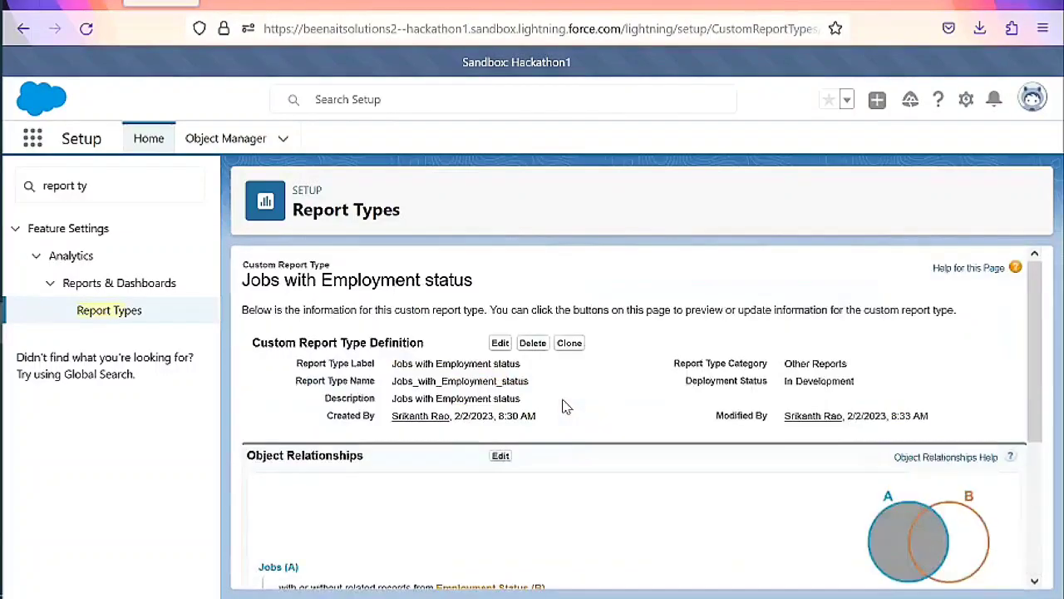
- Start creating a new report and list the report types in the Other Reports category
{"action": "scroll", "coordinate": [563, 405], "scroll_direction": "down", "scroll_amount": 5}
{"action": "scroll", "coordinate": [563, 405], "scroll_direction": "up", "scroll_amount": 5}
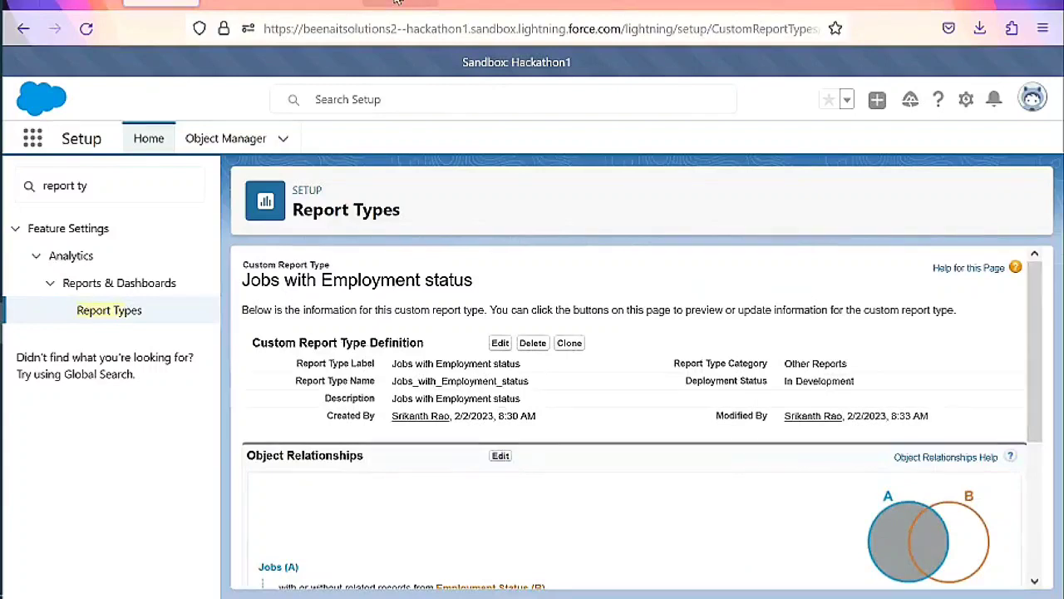
{"action": "left_click", "coordinate": [241, 2]}
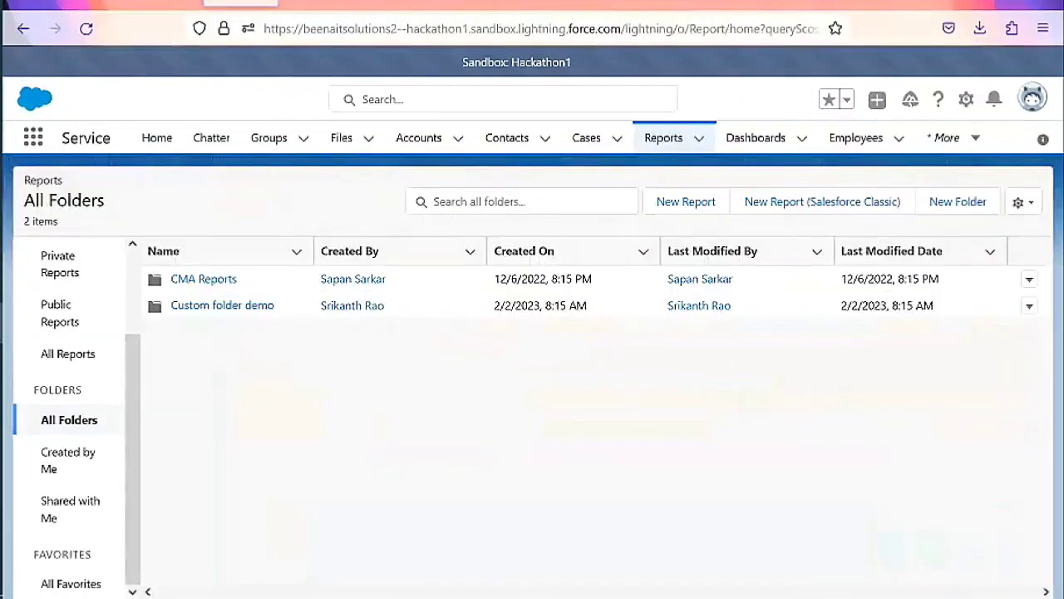
{"action": "left_click", "coordinate": [685, 208]}
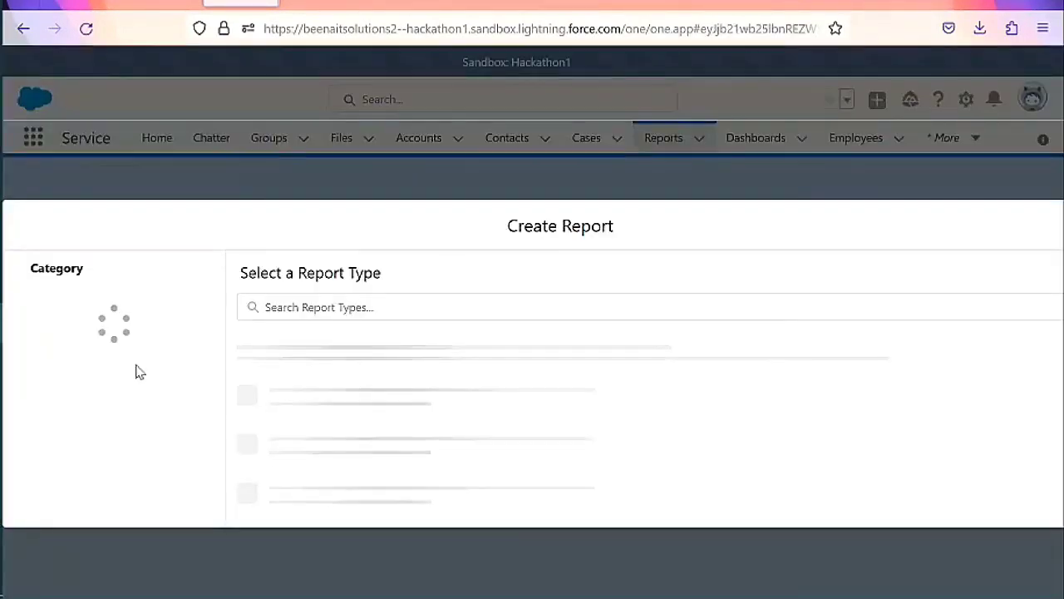
{"action": "scroll", "coordinate": [131, 380], "scroll_direction": "down", "scroll_amount": 3}
{"action": "scroll", "coordinate": [131, 378], "scroll_direction": "down", "scroll_amount": 2}
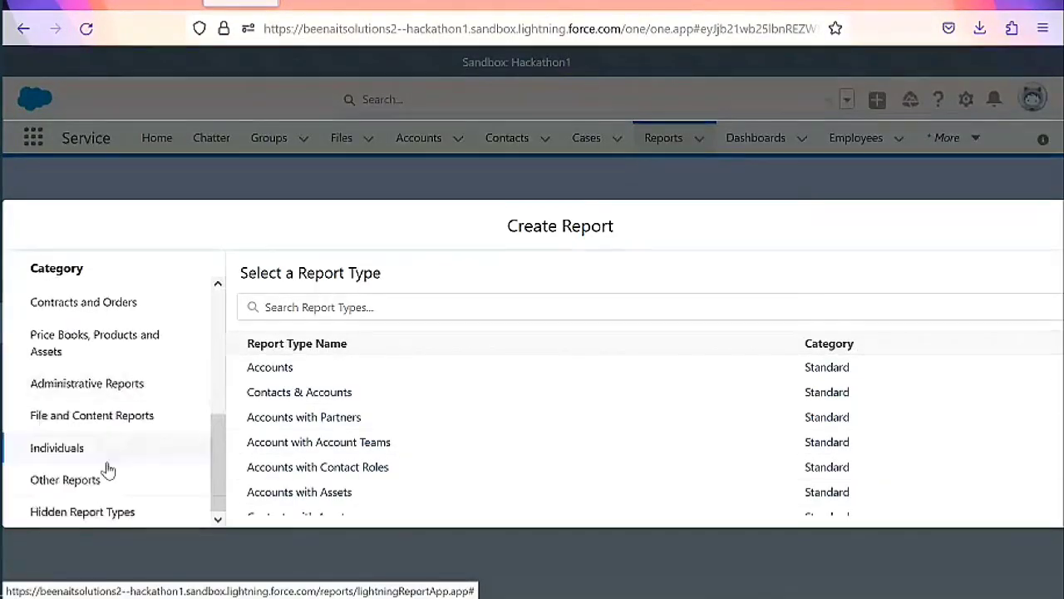
{"action": "left_click", "coordinate": [78, 482]}
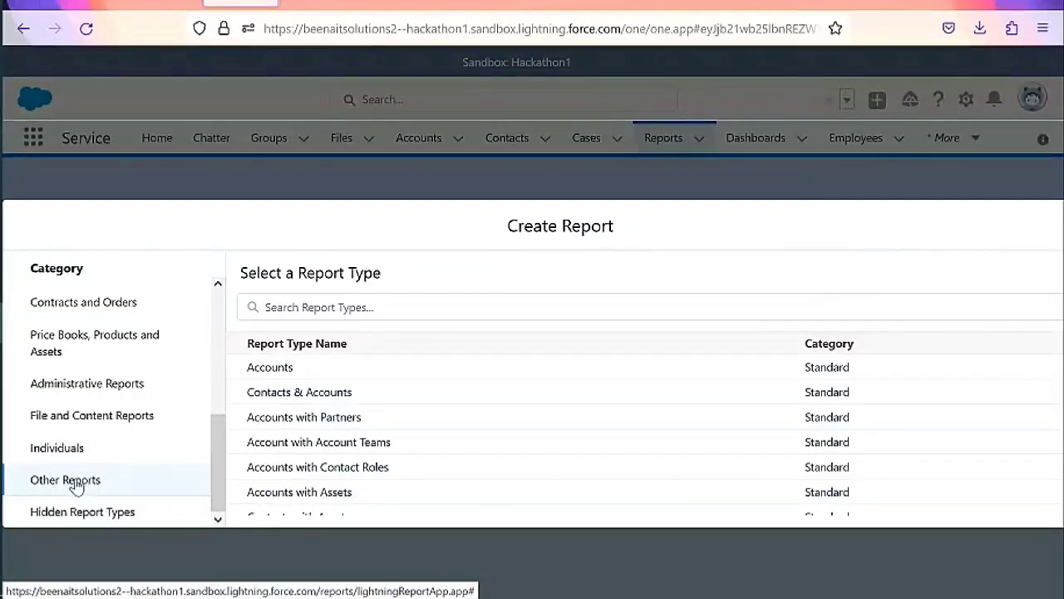
{"action": "left_click", "coordinate": [77, 482]}
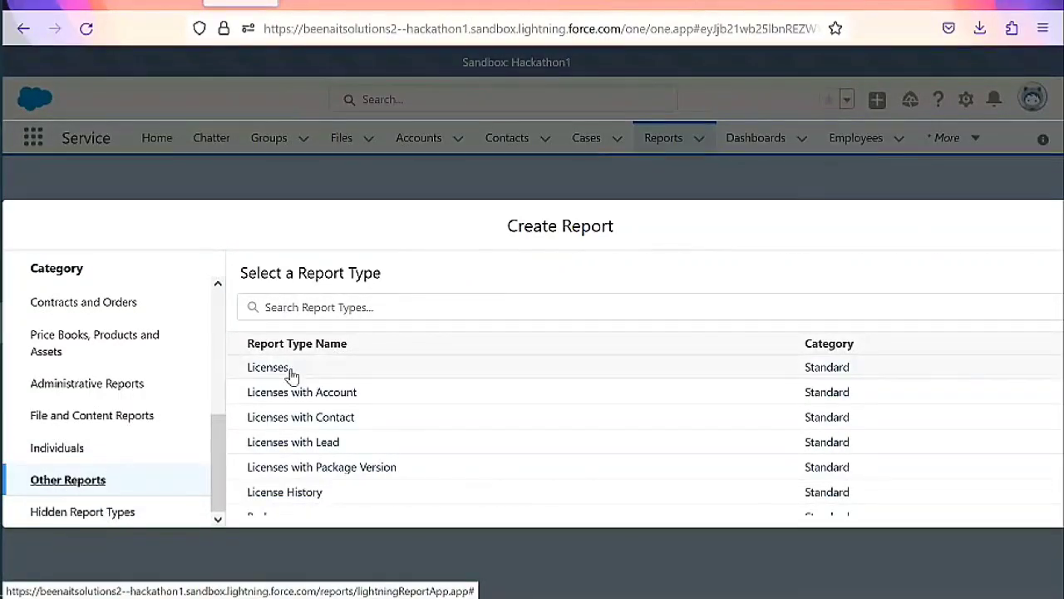
- Search the report types for "employ" and start a report based on the custom Employment status report type
{"action": "left_click", "coordinate": [355, 314]}
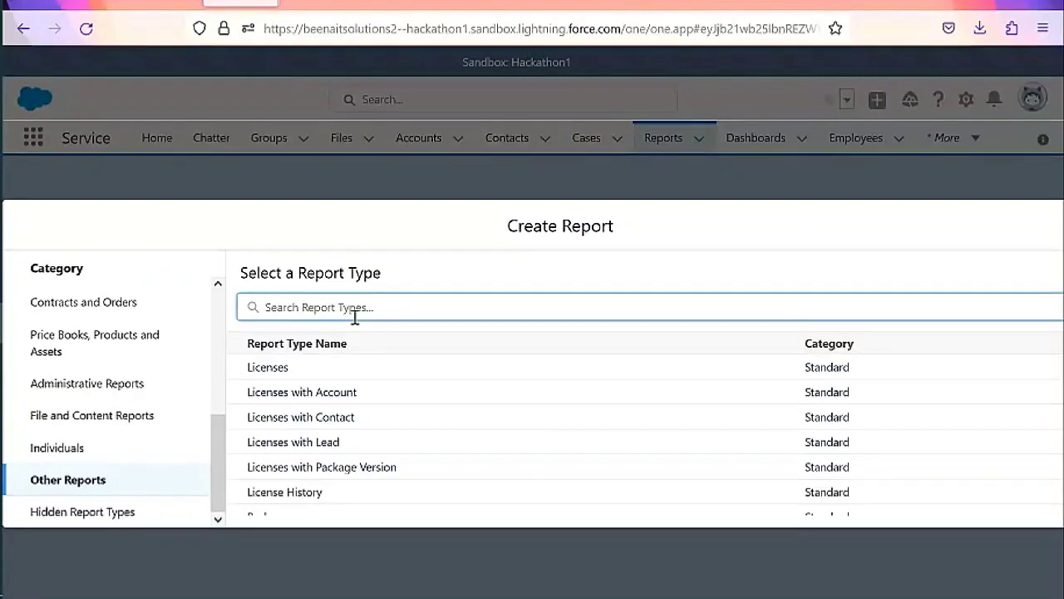
{"action": "type", "text": "employ"}
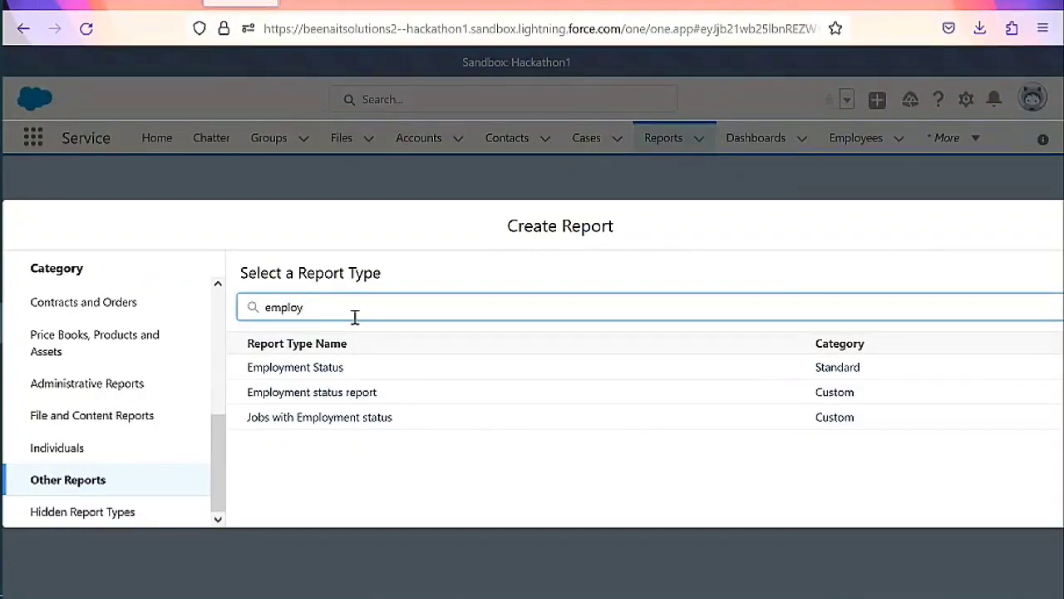
{"action": "left_click", "coordinate": [303, 397]}
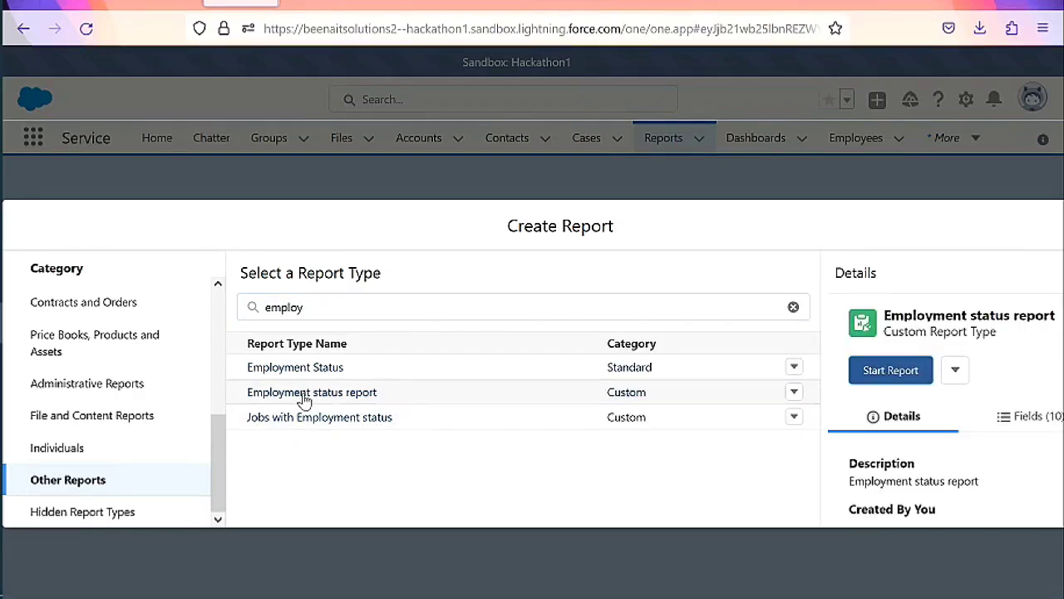
{"action": "left_click", "coordinate": [888, 374]}
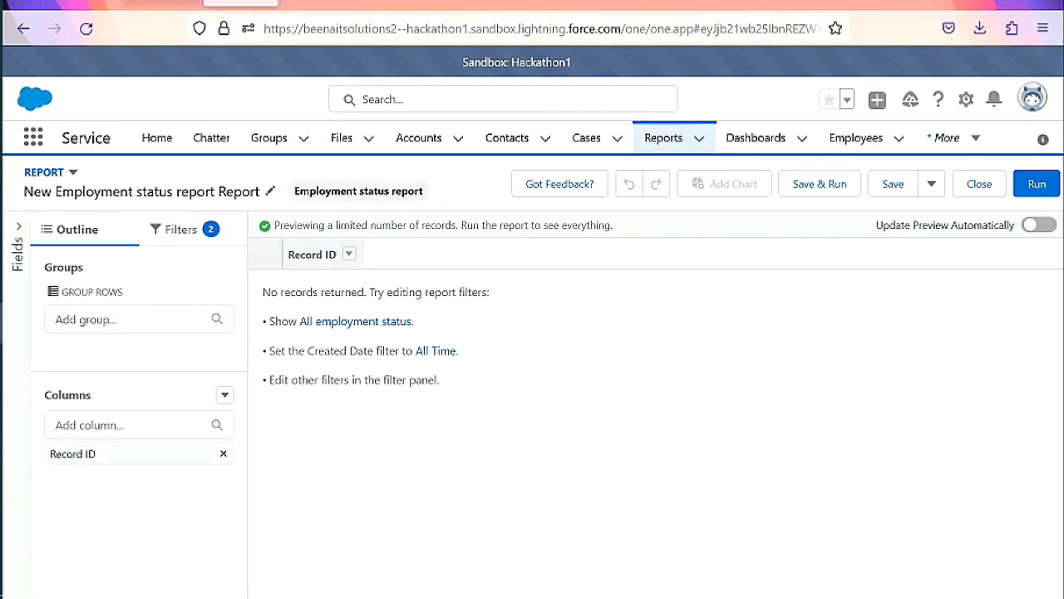
- Search the org for the employee record by its employee number and preview it
{"action": "left_click", "coordinate": [83, 2]}
{"action": "left_click", "coordinate": [424, 100]}
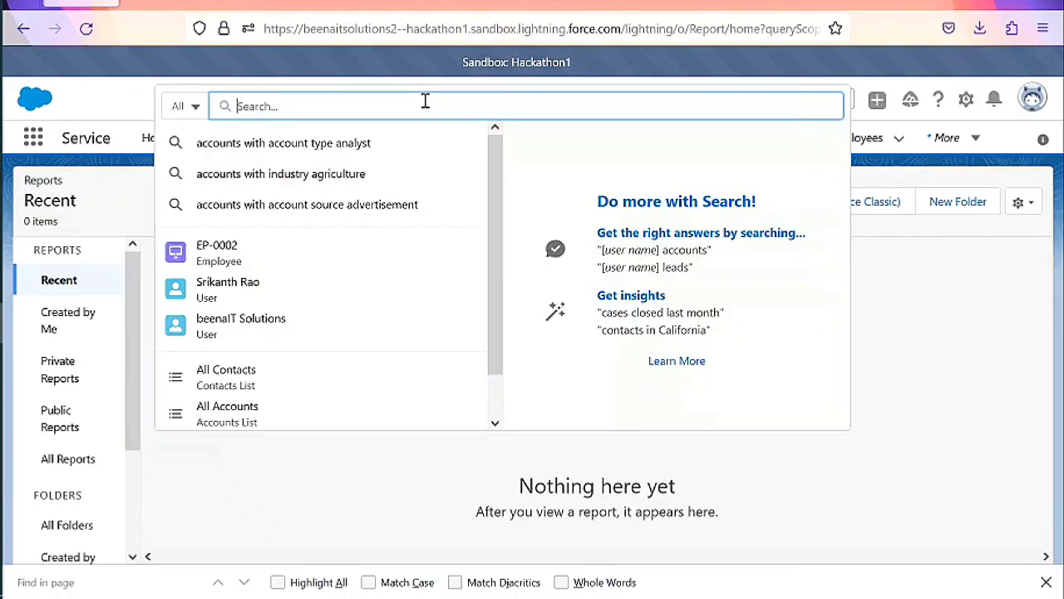
{"action": "type", "text": "ep"}
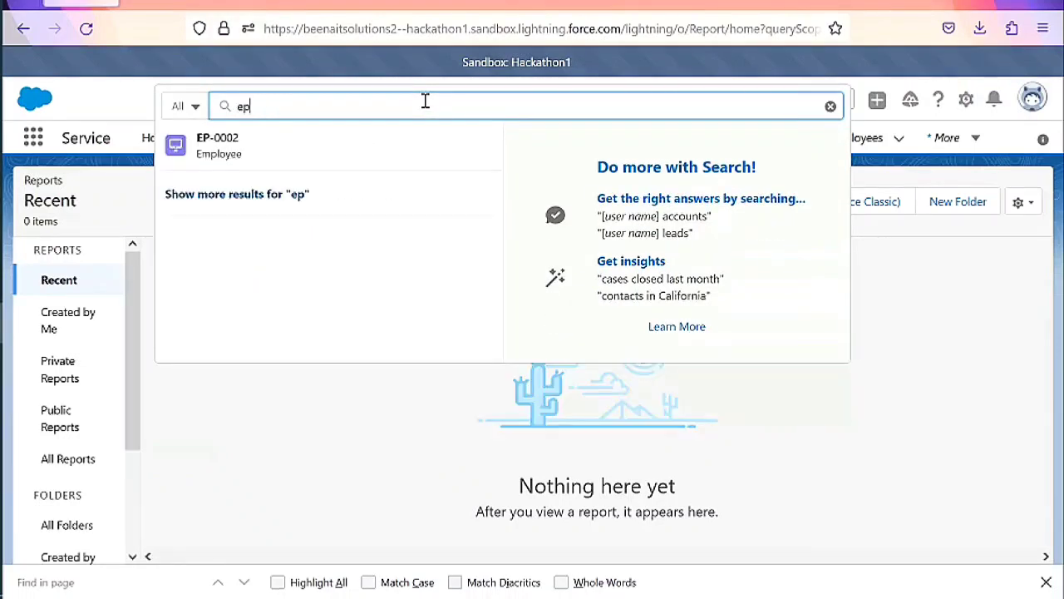
{"action": "type", "text": "-0002"}
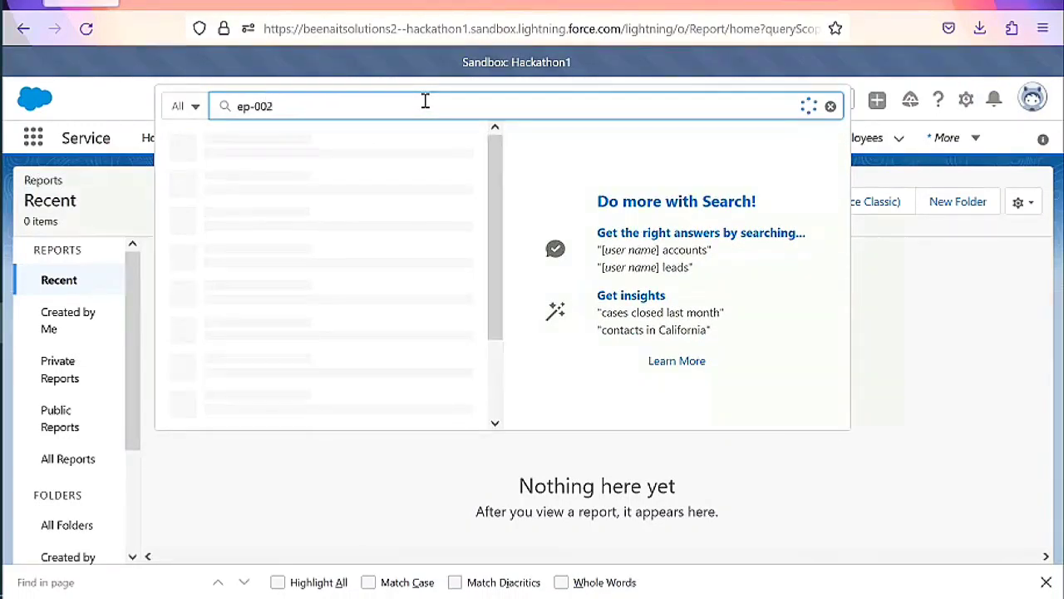
{"action": "key", "text": "BackSpace"}
{"action": "type", "text": "02"}
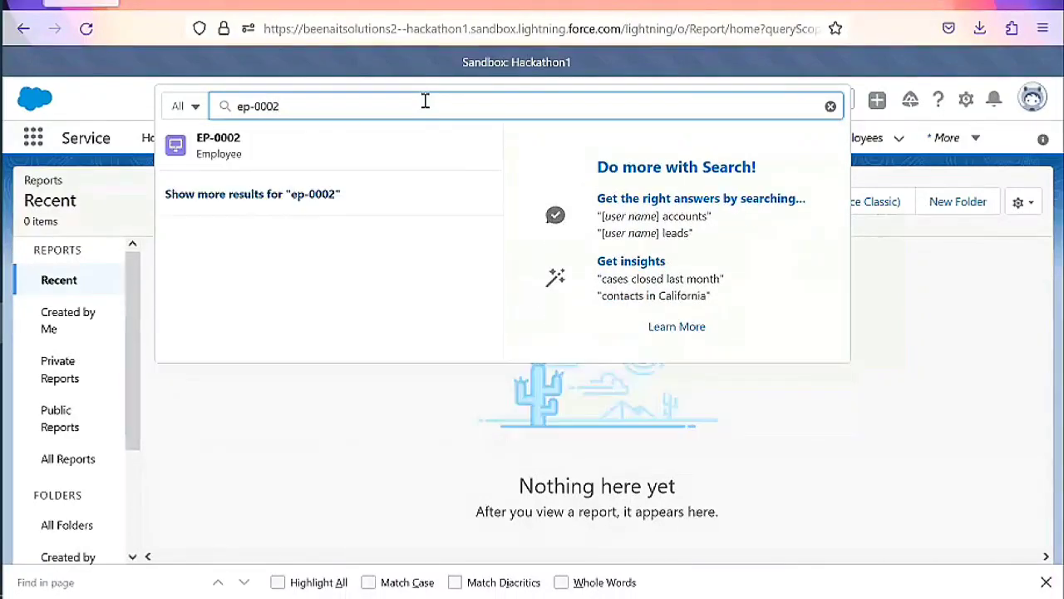
{"action": "mouse_move", "coordinate": [247, 155]}
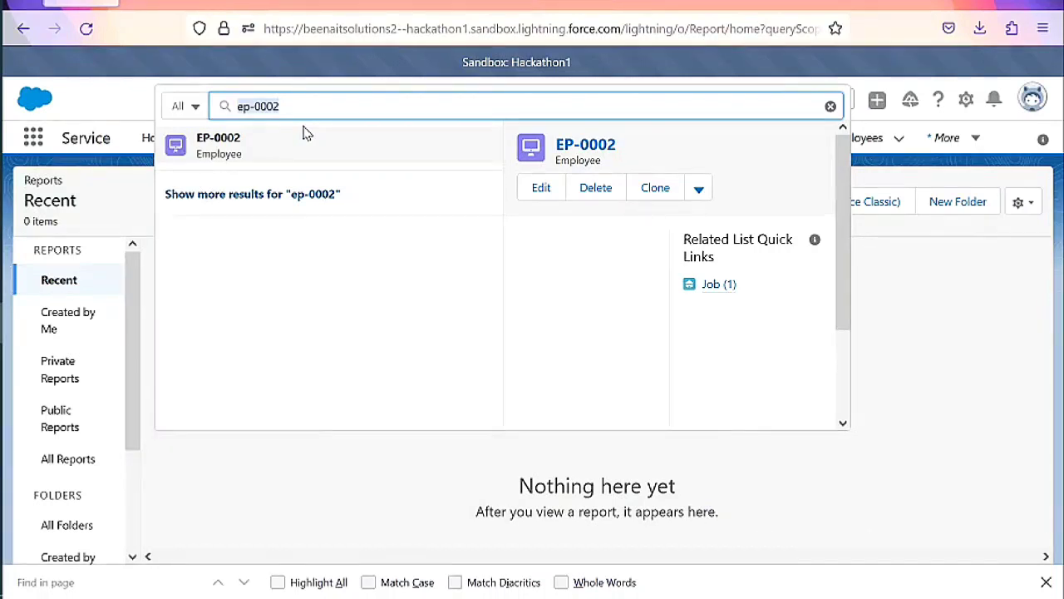
- Search the org for "id-0001" from the Home page and open the matching Job record
{"action": "type", "text": "id"}
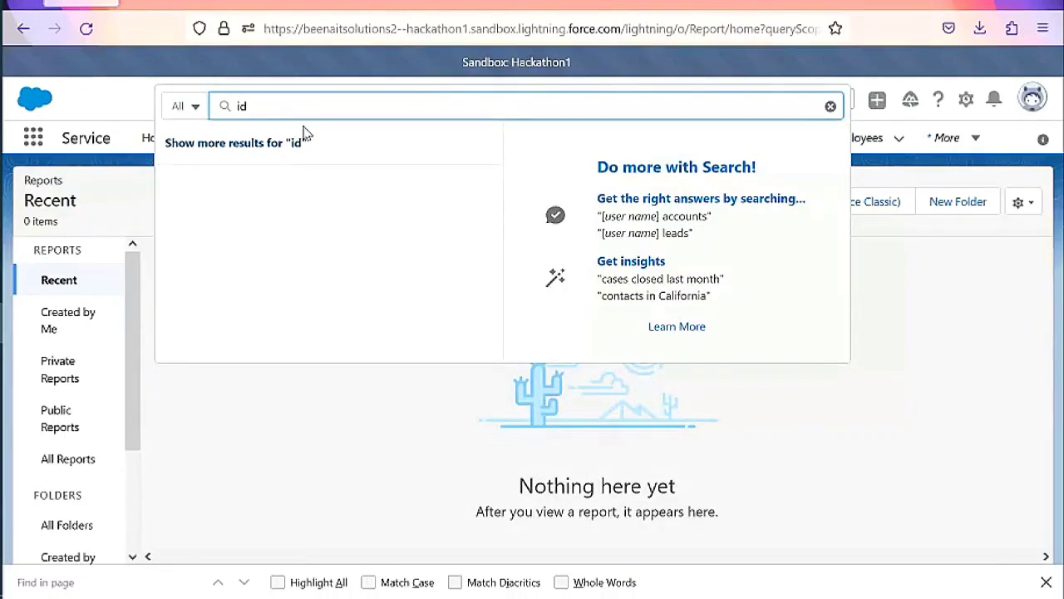
{"action": "type", "text": "-0001"}
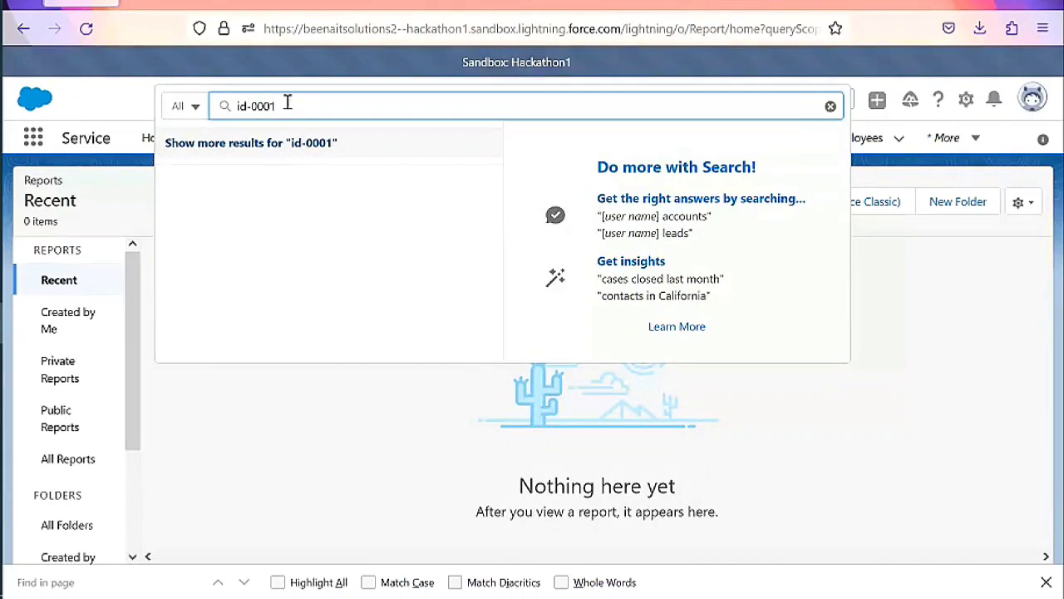
{"action": "left_click_drag", "start_coordinate": [285, 102], "coordinate": [221, 106]}
{"action": "key", "text": "ctrl+c"}
{"action": "key", "text": "BackSpace"}
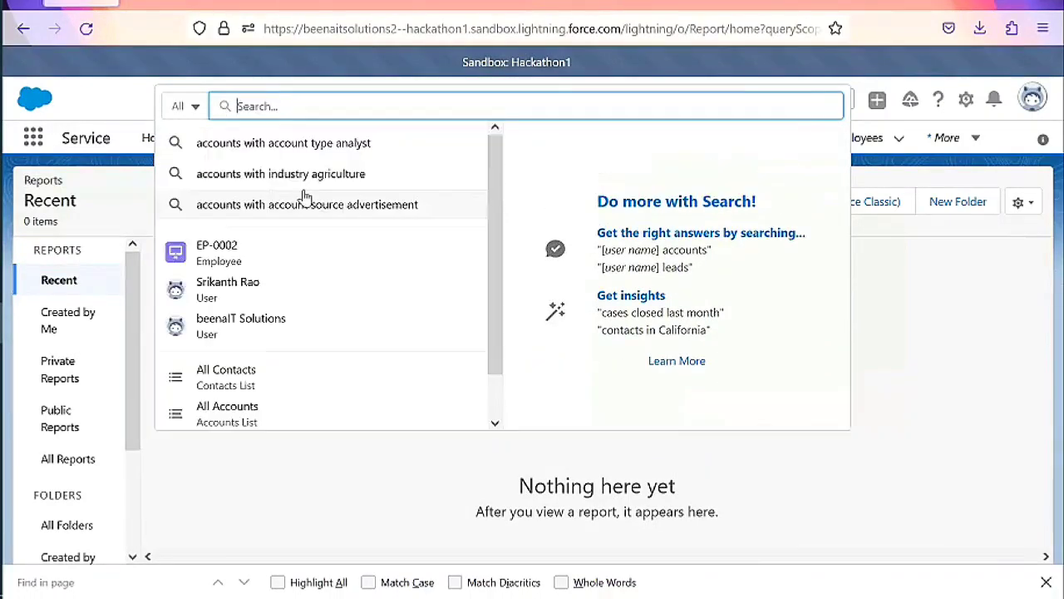
{"action": "left_click", "coordinate": [141, 138]}
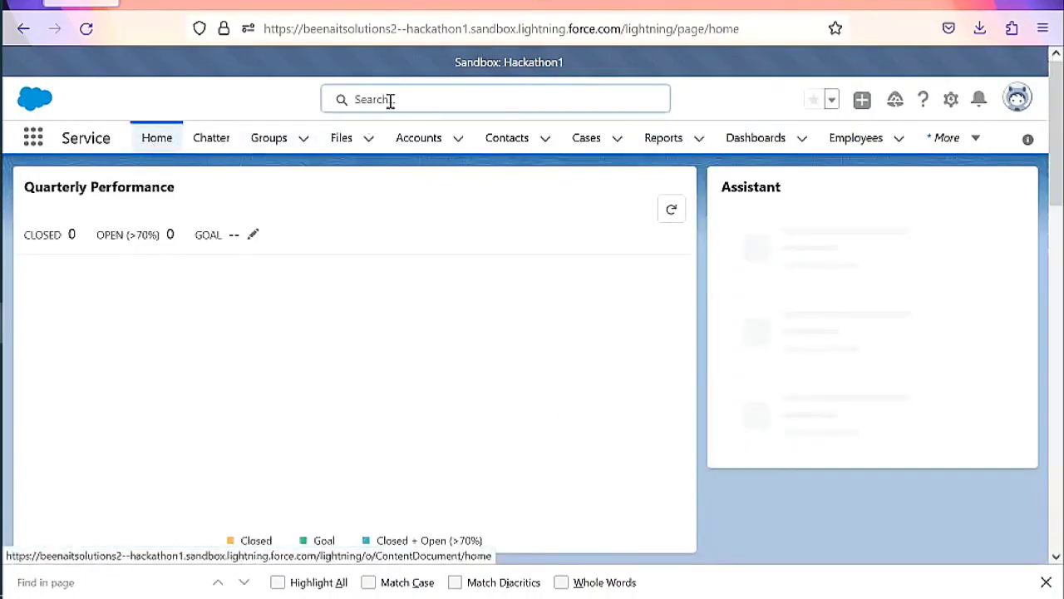
{"action": "left_click", "coordinate": [390, 99]}
{"action": "key", "text": "ctrl+v"}
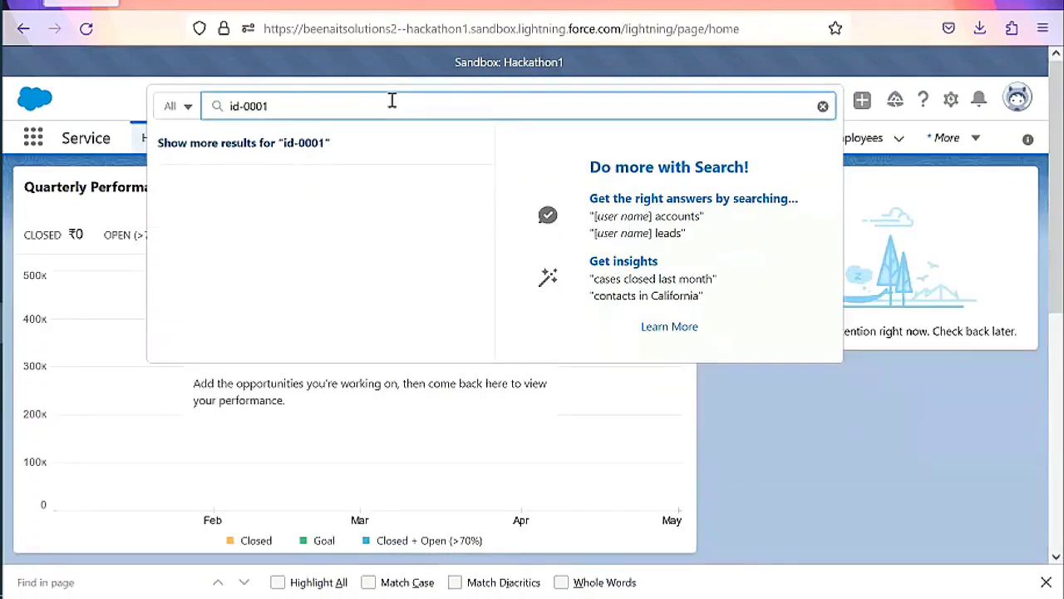
{"action": "key", "text": "Return"}
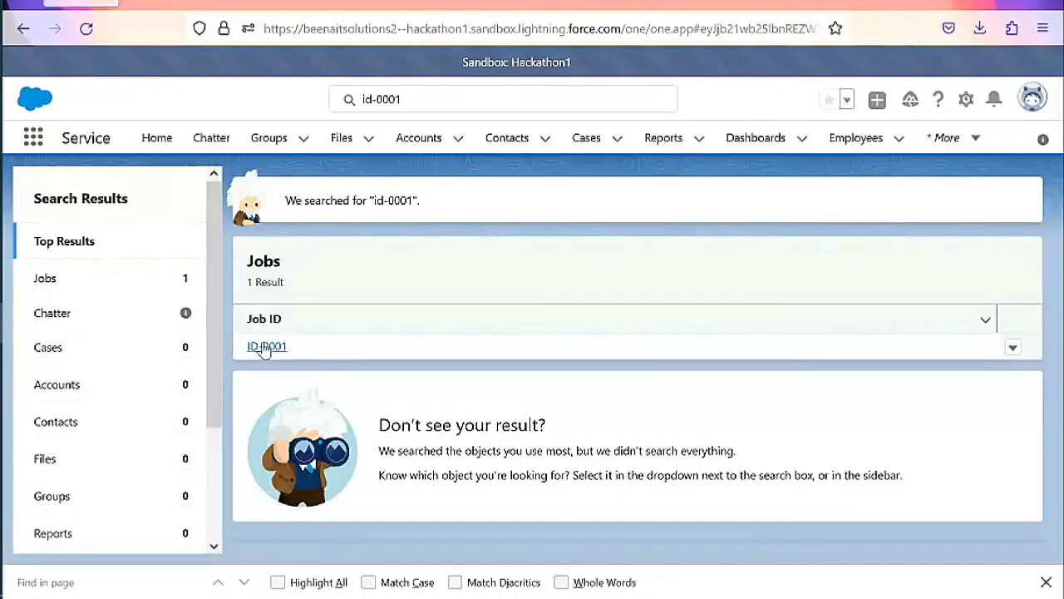
{"action": "left_click", "coordinate": [266, 349]}
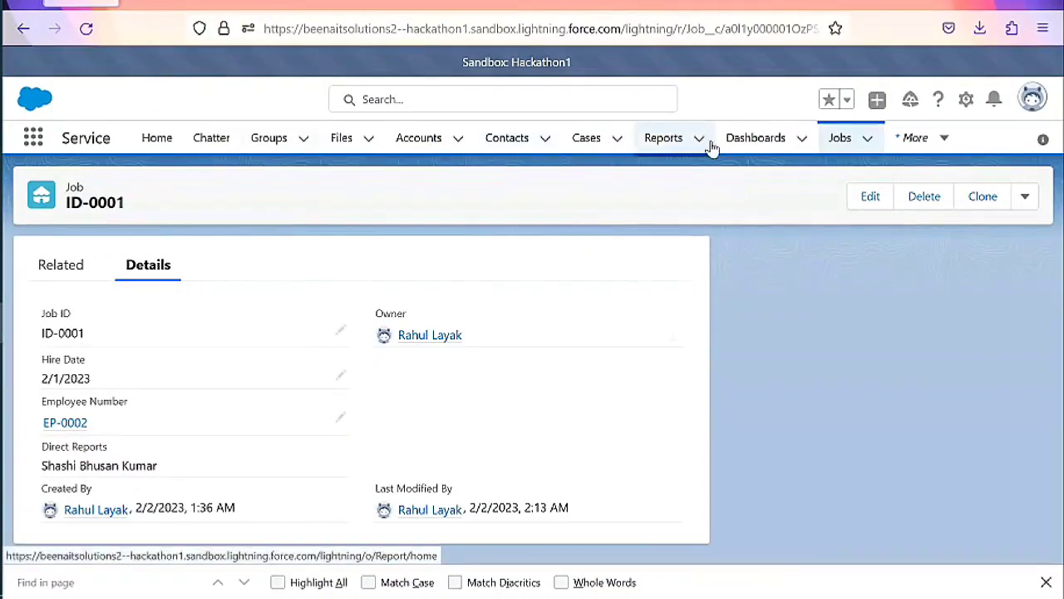
- Show all Employment Status records and open the record EP-0001
{"action": "left_click", "coordinate": [915, 138]}
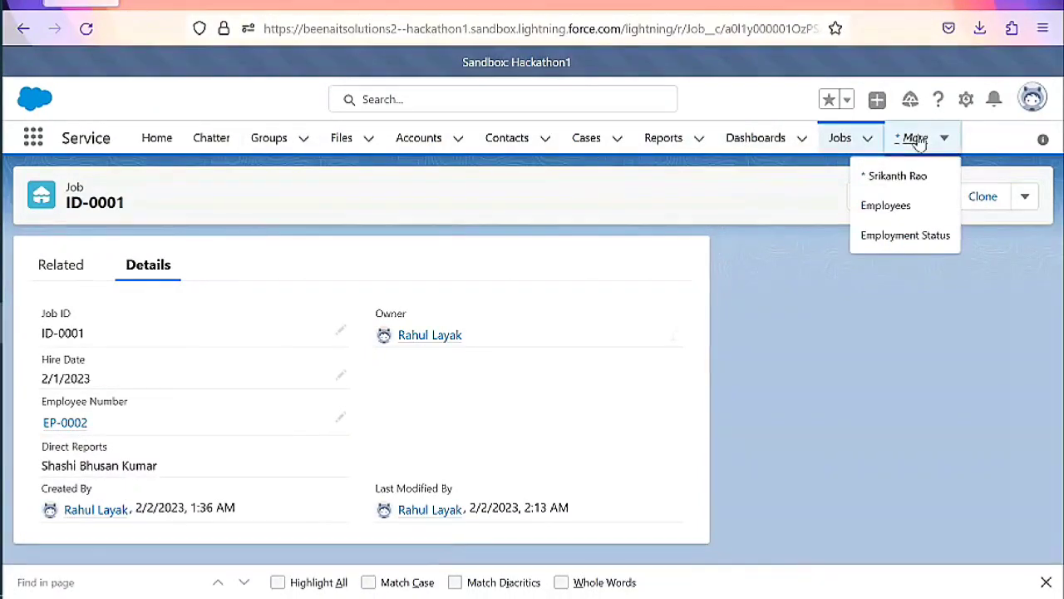
{"action": "left_click", "coordinate": [906, 239]}
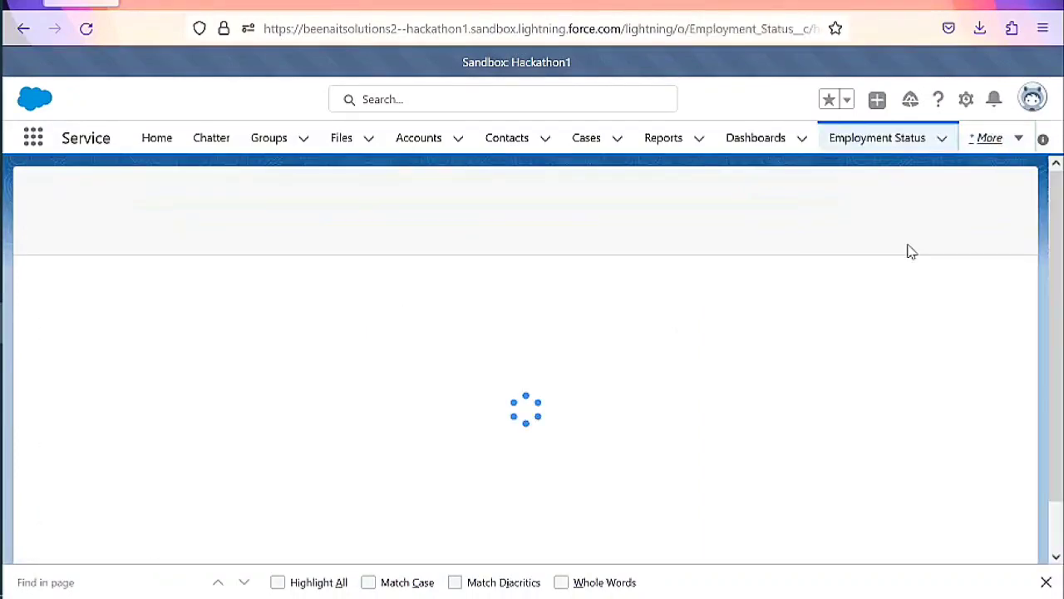
{"action": "left_click", "coordinate": [199, 202]}
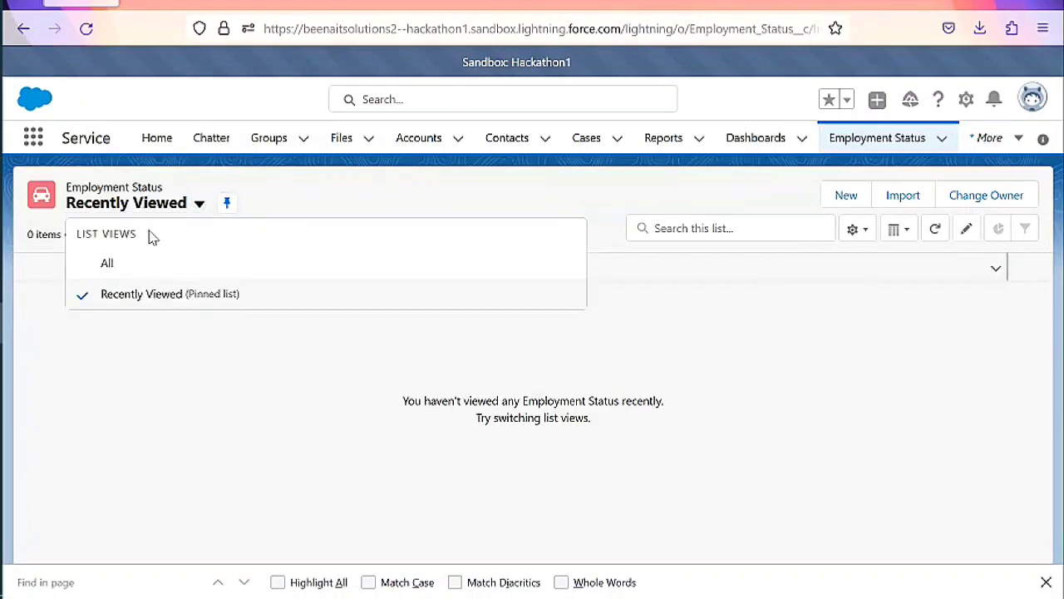
{"action": "left_click", "coordinate": [108, 264]}
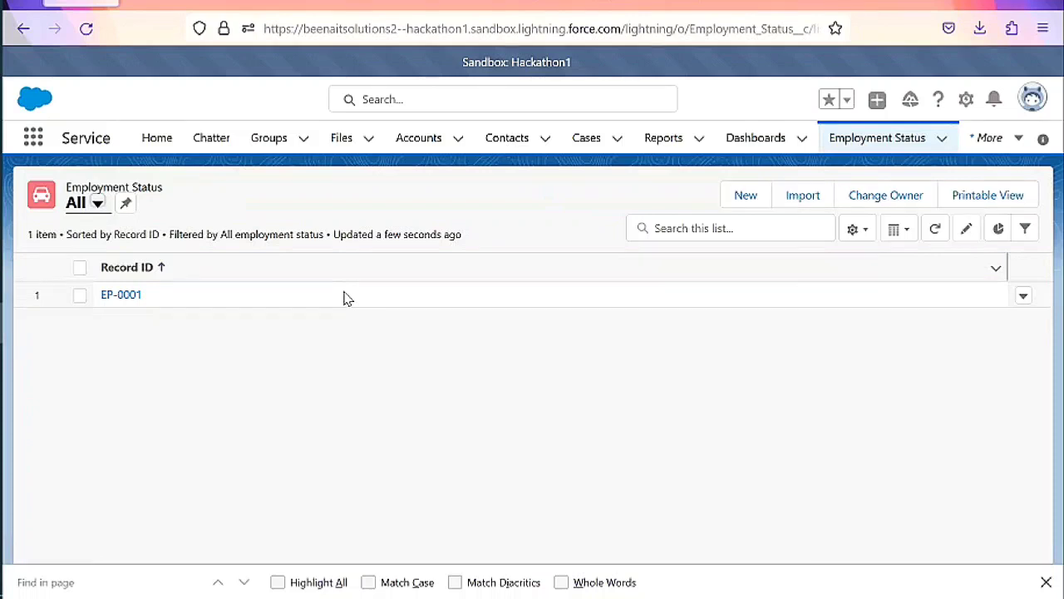
{"action": "left_click", "coordinate": [123, 296]}
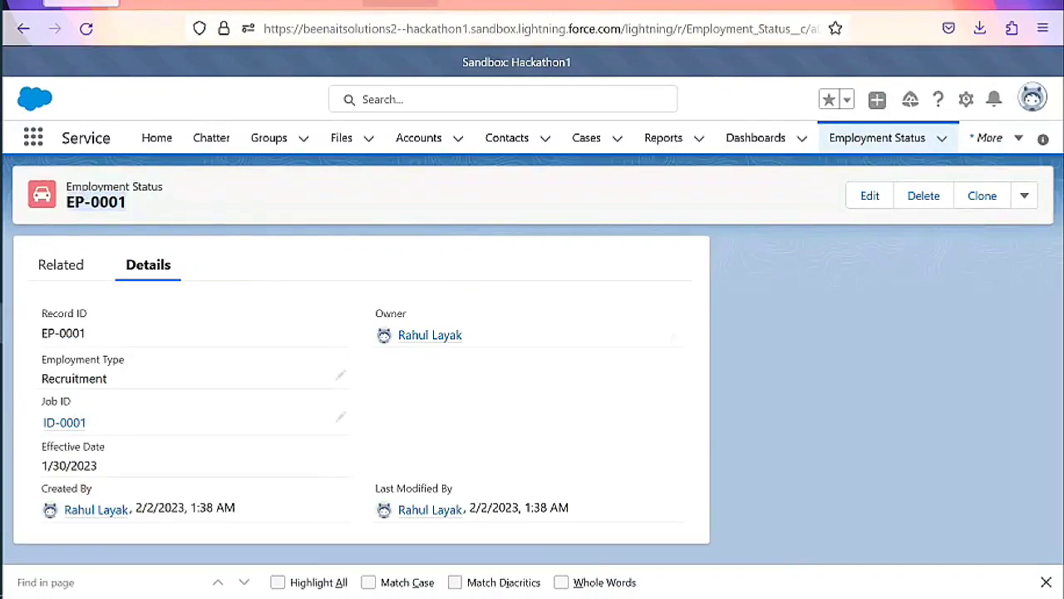
- Compare the Employment Status object's fields and the EP-0001 record's Job ID with the new report, ending in the report builder
{"action": "left_click", "coordinate": [400, 3]}
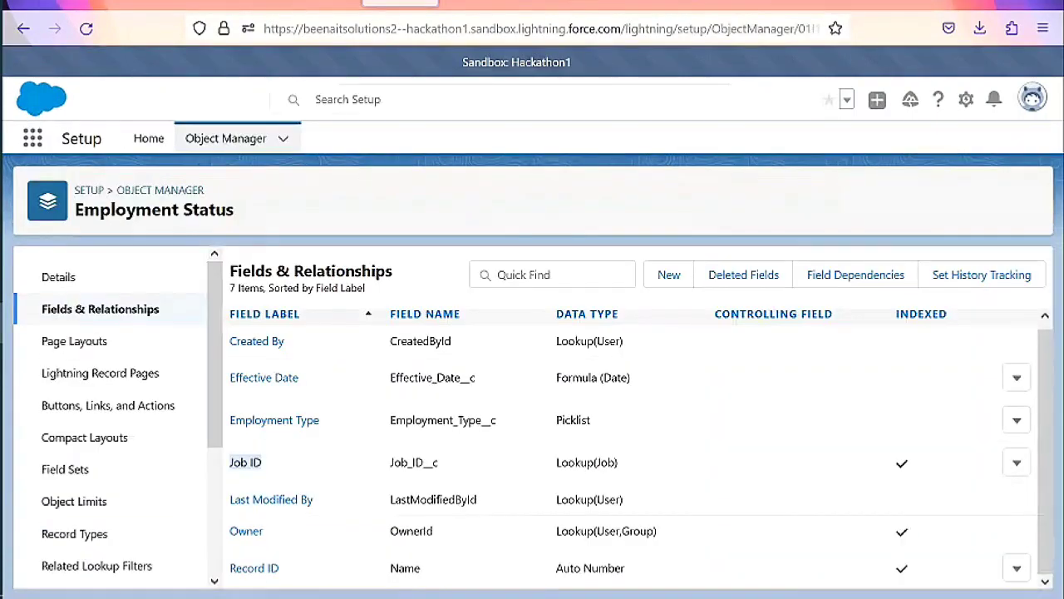
{"action": "left_click", "coordinate": [321, 2]}
{"action": "left_click", "coordinate": [241, 2]}
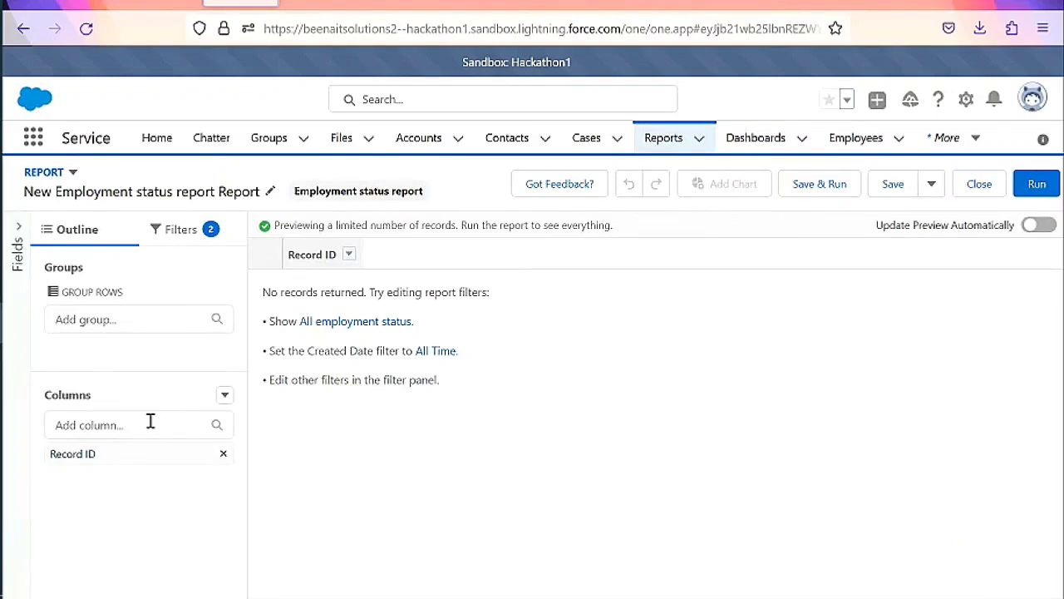
{"action": "left_click", "coordinate": [83, 2]}
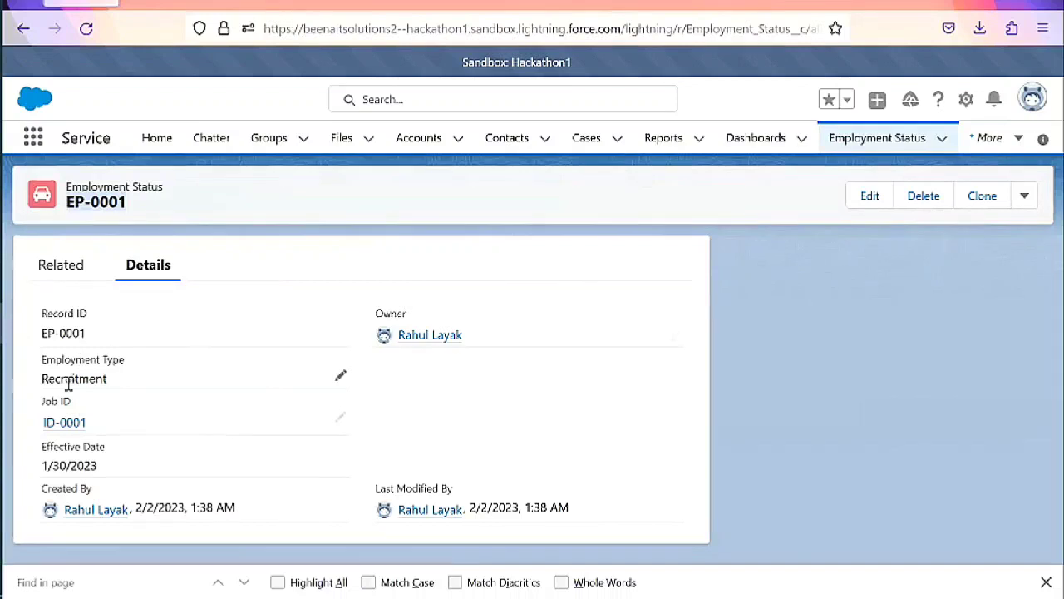
{"action": "left_click_drag", "start_coordinate": [48, 401], "coordinate": [79, 405]}
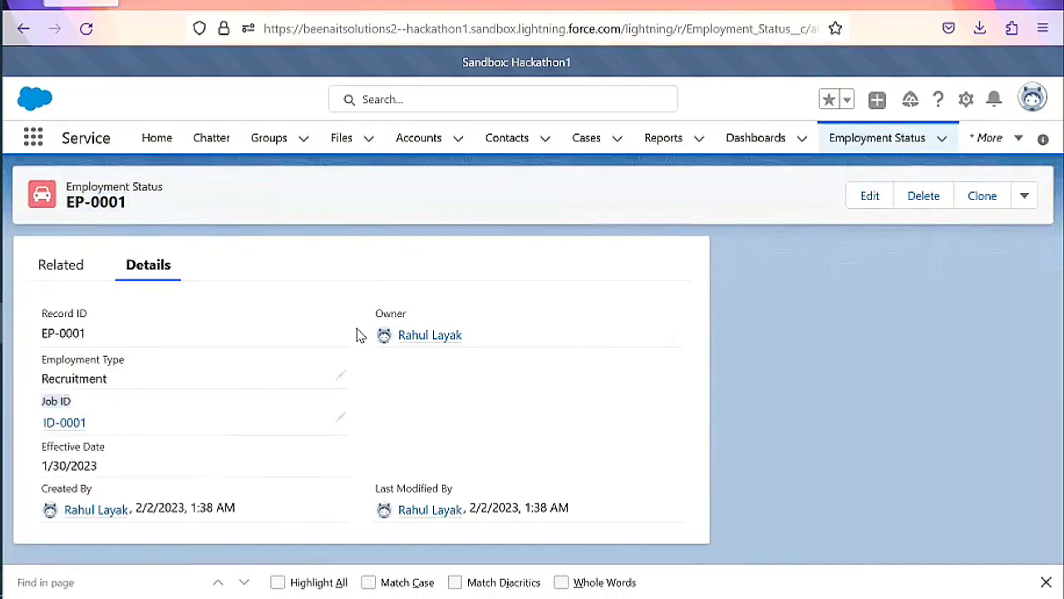
{"action": "left_click", "coordinate": [241, 2]}
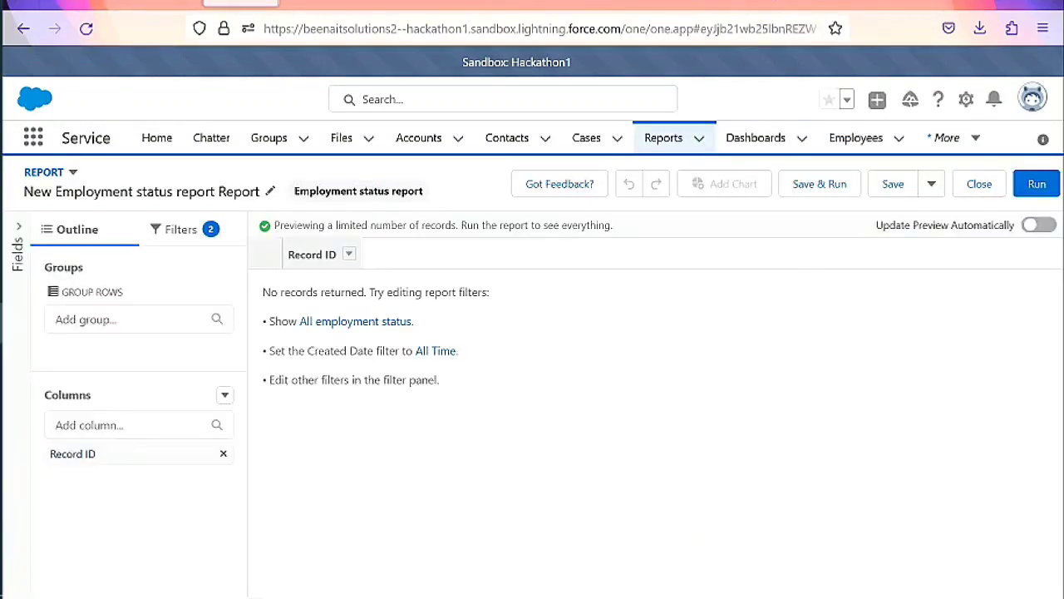
- Show the available Employment Status fields and add Created By: Full Name as a report column
{"action": "left_click", "coordinate": [19, 235]}
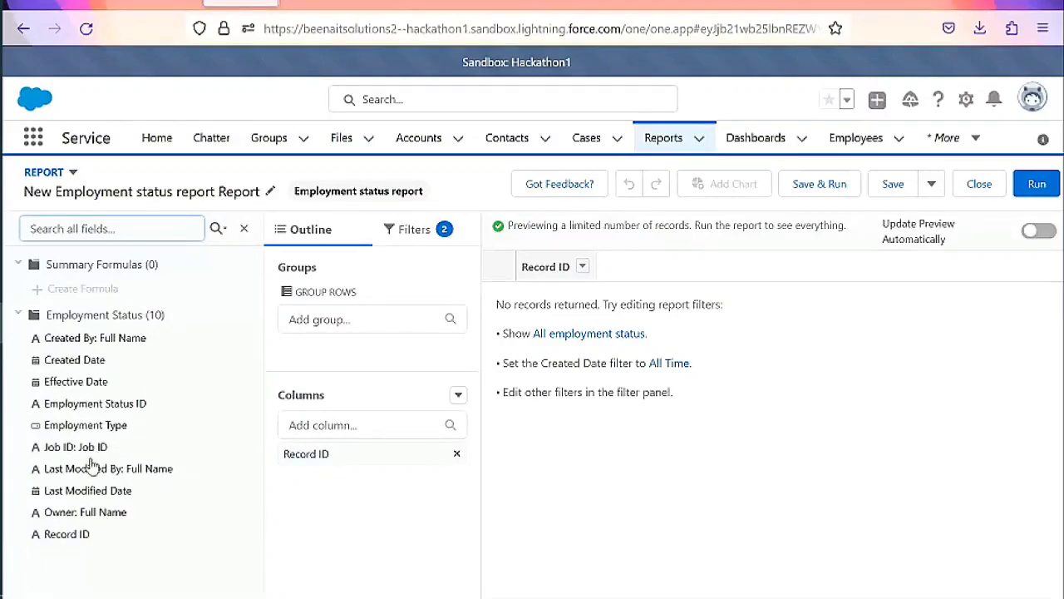
{"action": "left_click", "coordinate": [90, 341]}
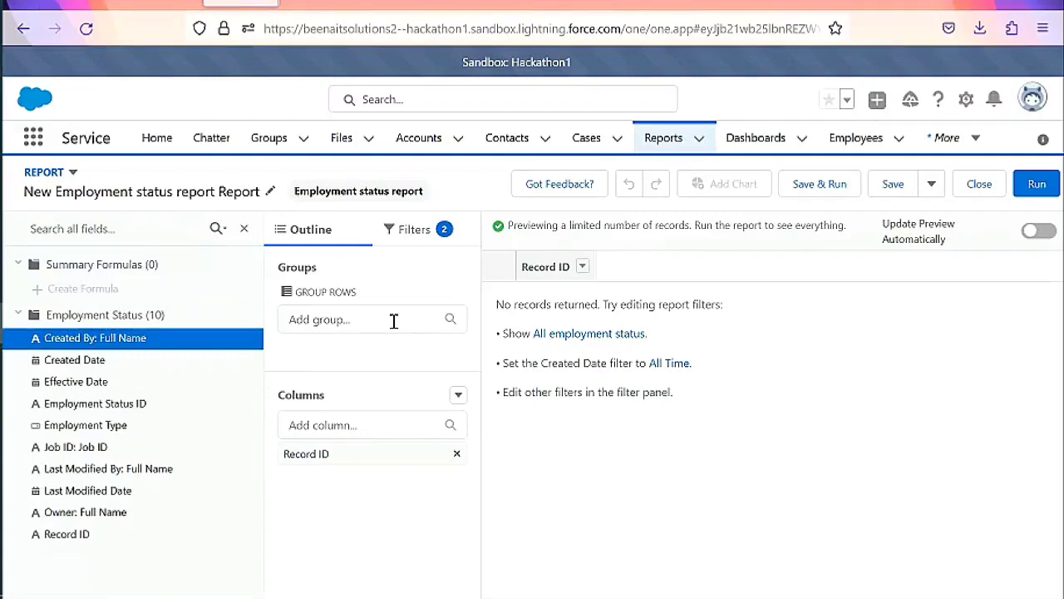
{"action": "left_click_drag", "start_coordinate": [125, 339], "coordinate": [641, 274]}
{"action": "left_click_drag", "start_coordinate": [129, 340], "coordinate": [559, 277]}
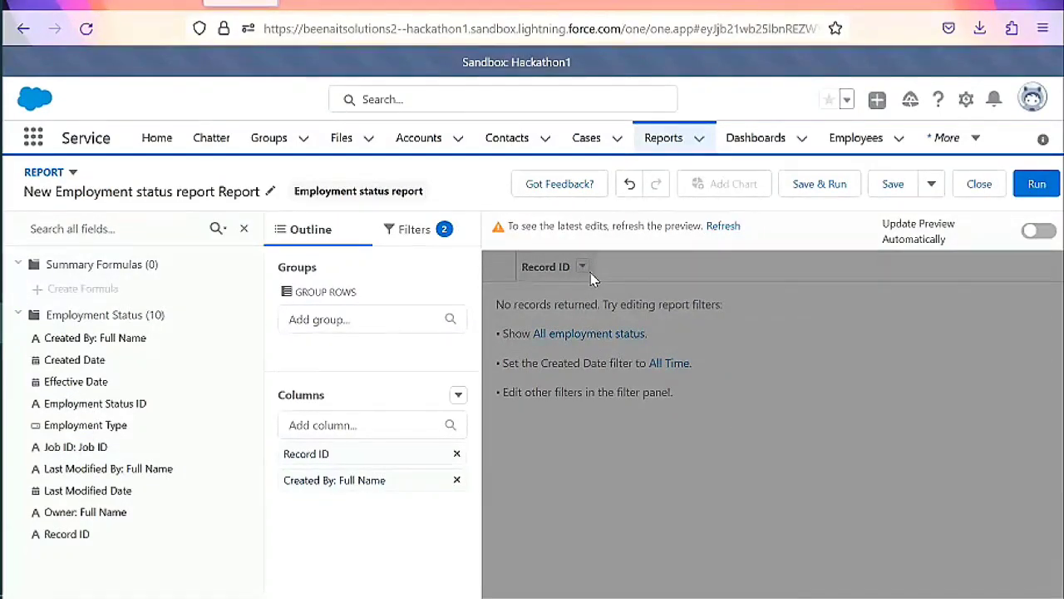
- Add Employment Status ID as a report column, place Record ID after Created By: Full Name, and refresh the preview
{"action": "left_click", "coordinate": [723, 225]}
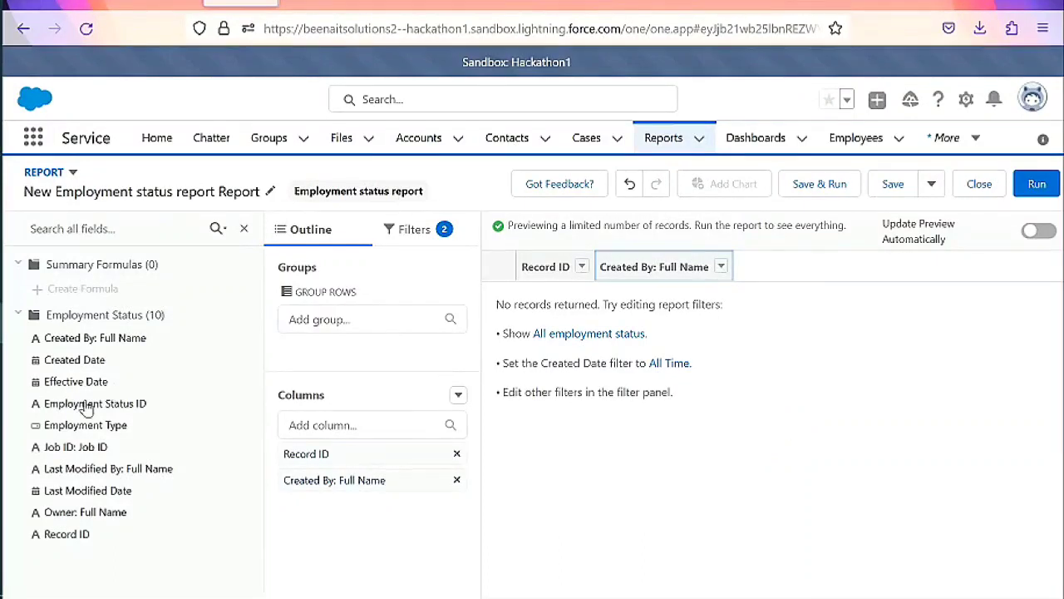
{"action": "left_click_drag", "start_coordinate": [81, 410], "coordinate": [707, 273]}
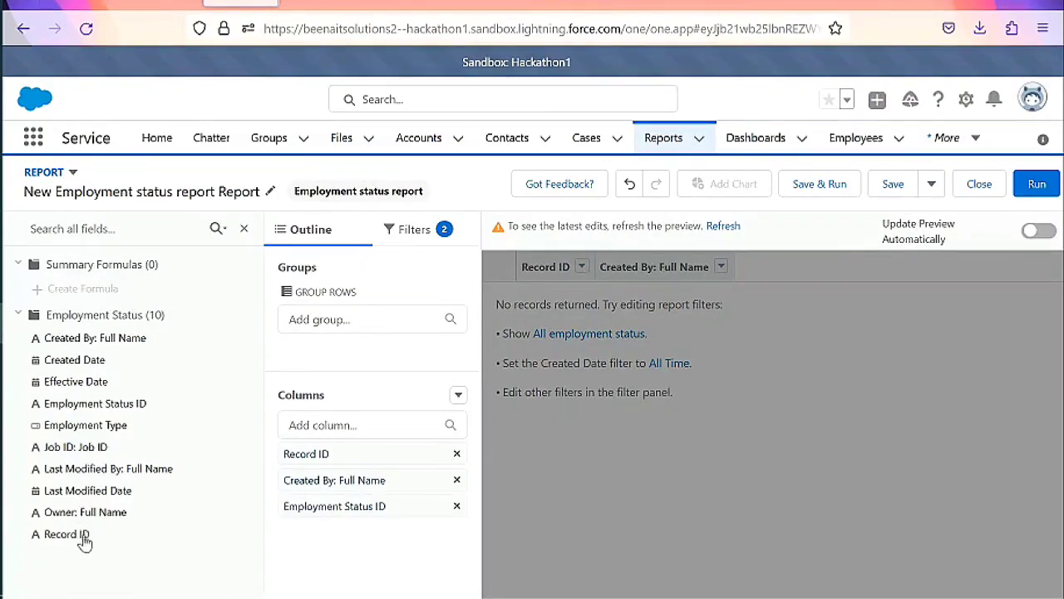
{"action": "left_click_drag", "start_coordinate": [83, 539], "coordinate": [682, 270]}
{"action": "left_click", "coordinate": [720, 227]}
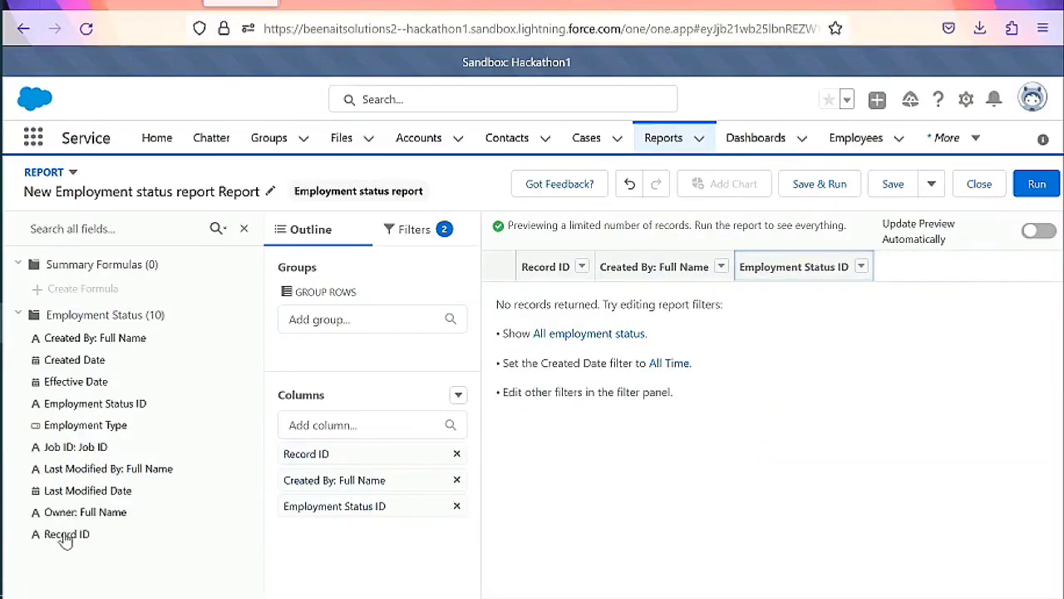
{"action": "left_click_drag", "start_coordinate": [66, 538], "coordinate": [667, 270]}
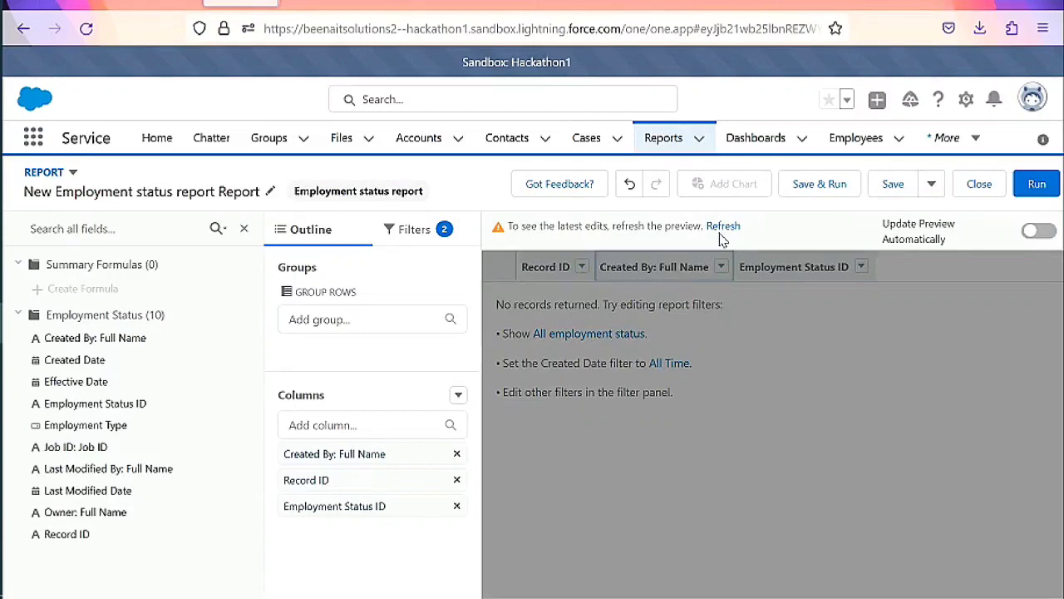
{"action": "left_click", "coordinate": [722, 227]}
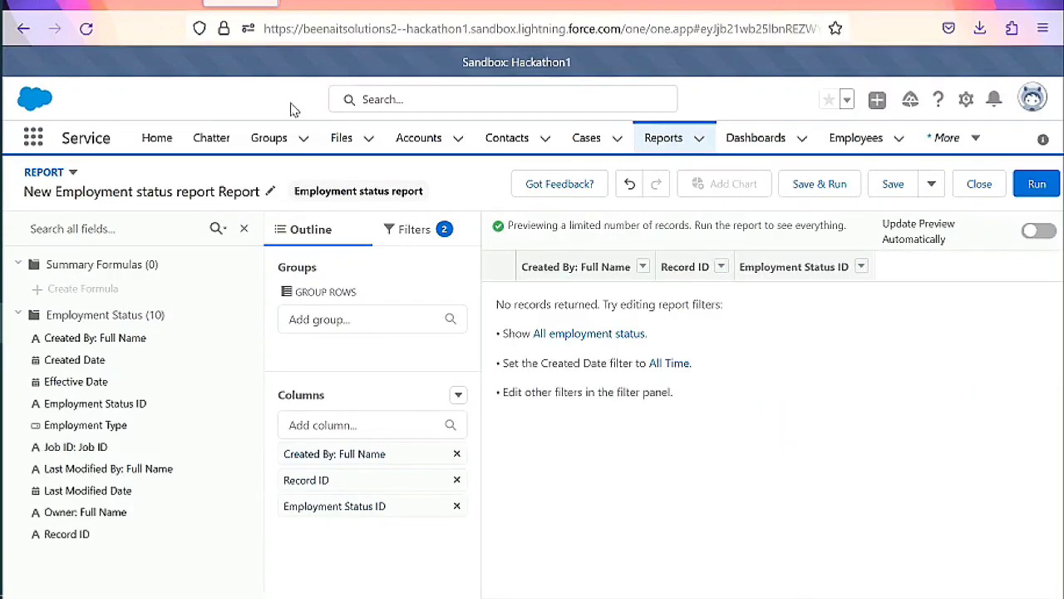
- Check the EP-0001 record's details, add Effective Date as a column after Created By: Full Name, and refresh the report preview
{"action": "left_click", "coordinate": [83, 4]}
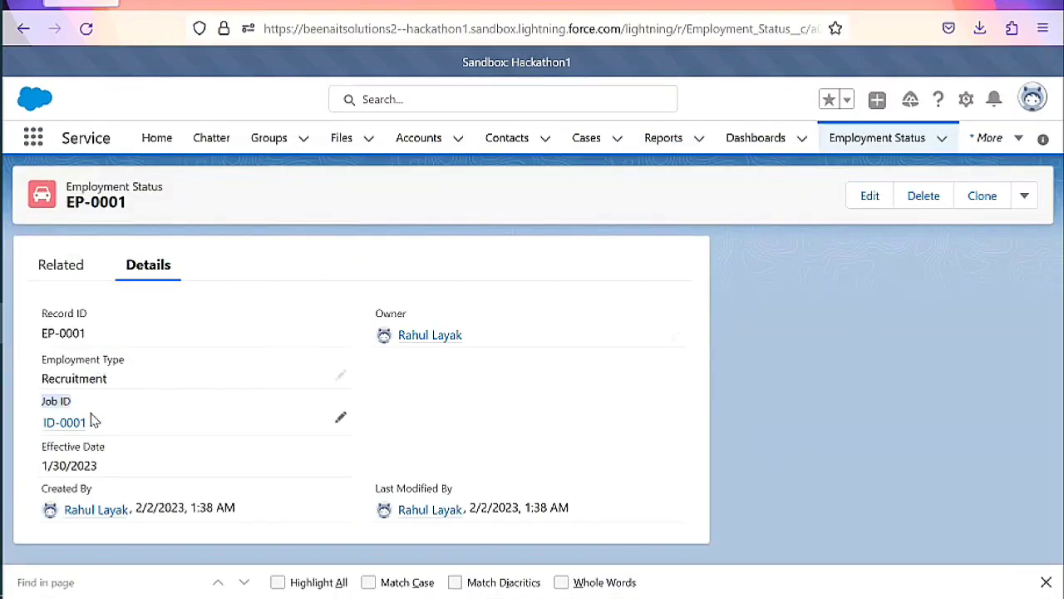
{"action": "left_click", "coordinate": [241, 3]}
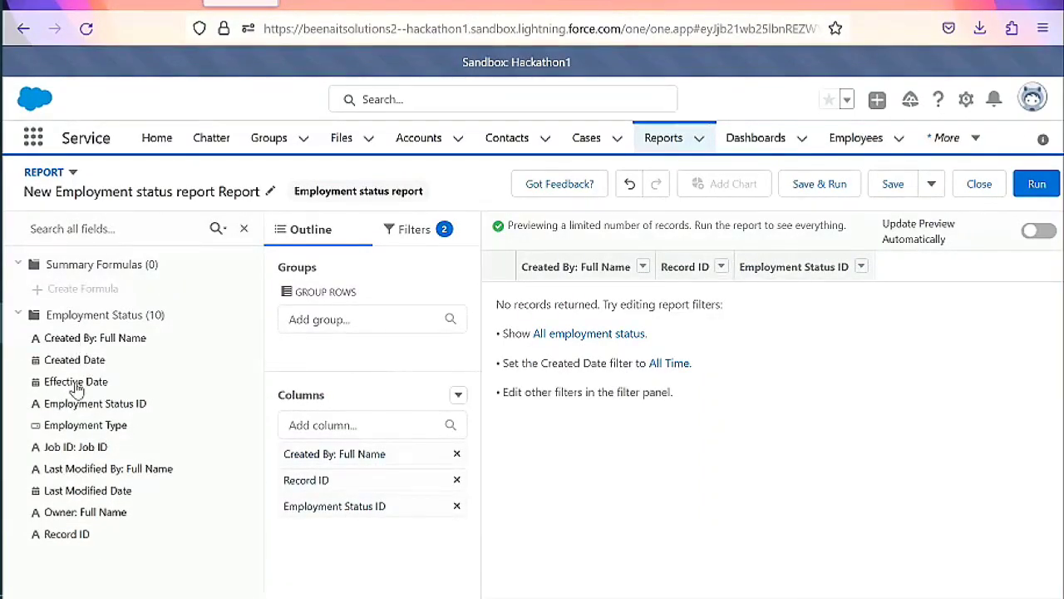
{"action": "left_click_drag", "start_coordinate": [75, 384], "coordinate": [565, 274]}
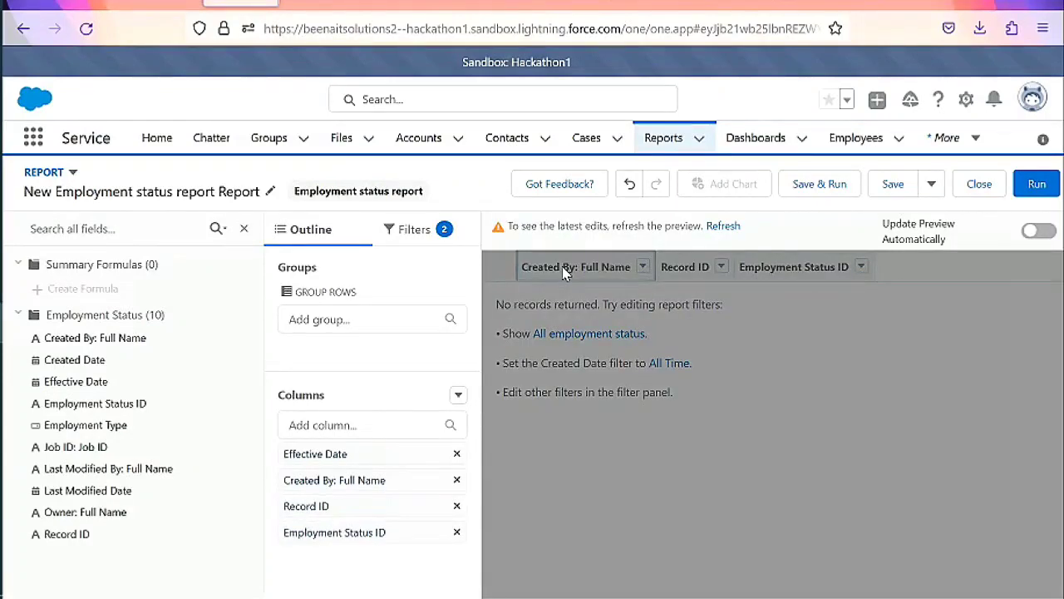
{"action": "left_click", "coordinate": [724, 226]}
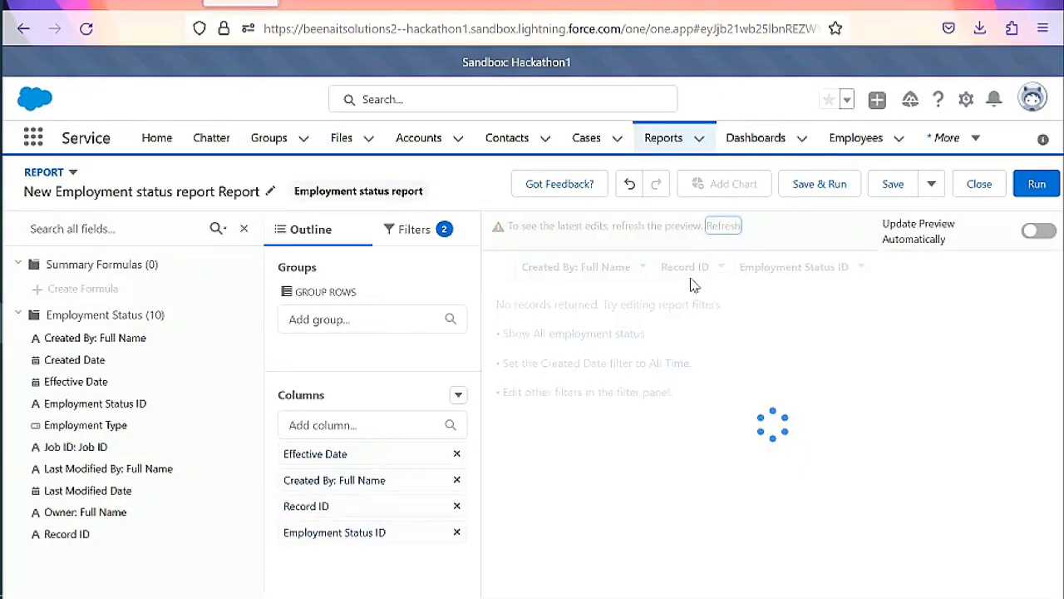
{"action": "left_click_drag", "start_coordinate": [674, 276], "coordinate": [603, 280]}
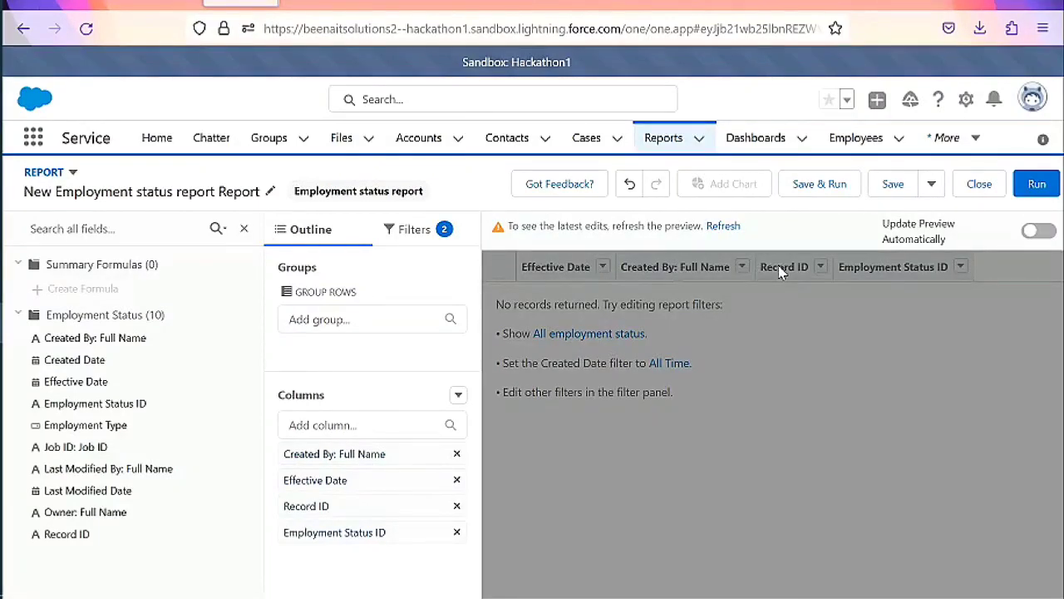
{"action": "left_click", "coordinate": [723, 226]}
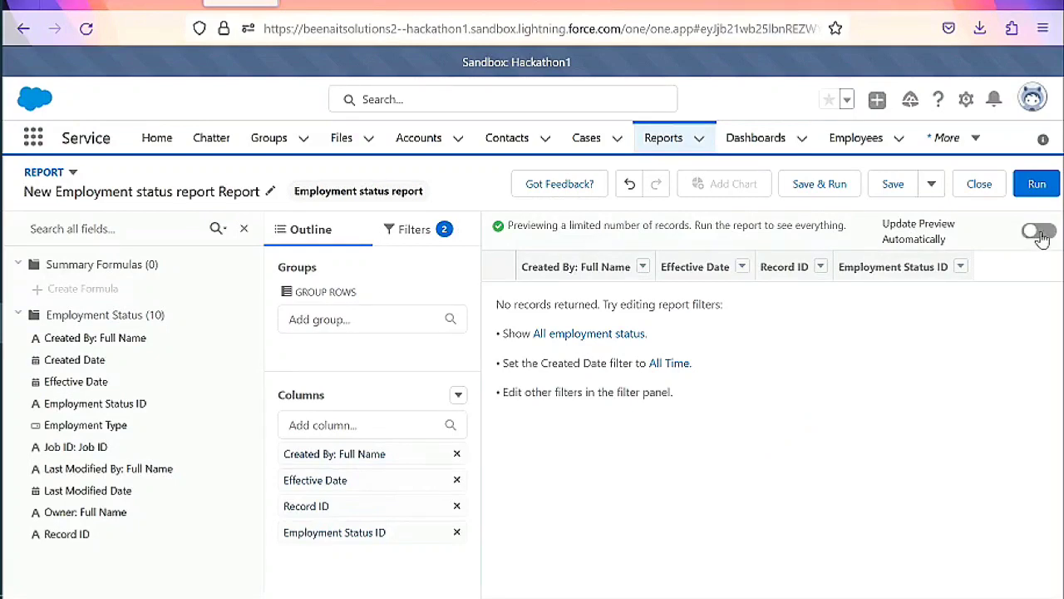
- Enable automatic preview updates and reorder the report columns so Record ID is first and Created By: Full Name is last
{"action": "left_click", "coordinate": [1040, 232]}
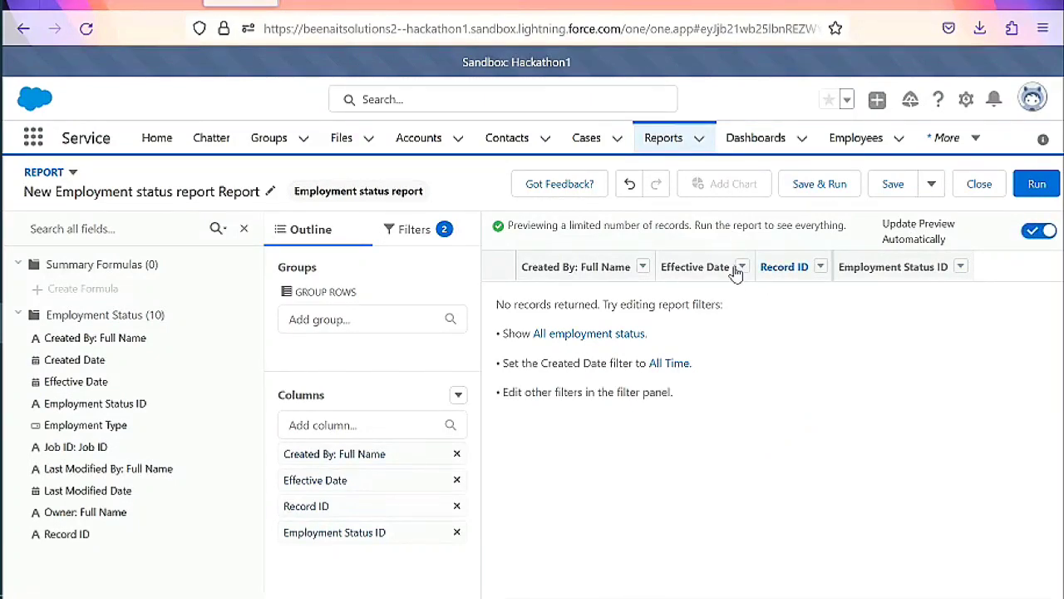
{"action": "left_click_drag", "start_coordinate": [736, 272], "coordinate": [549, 275]}
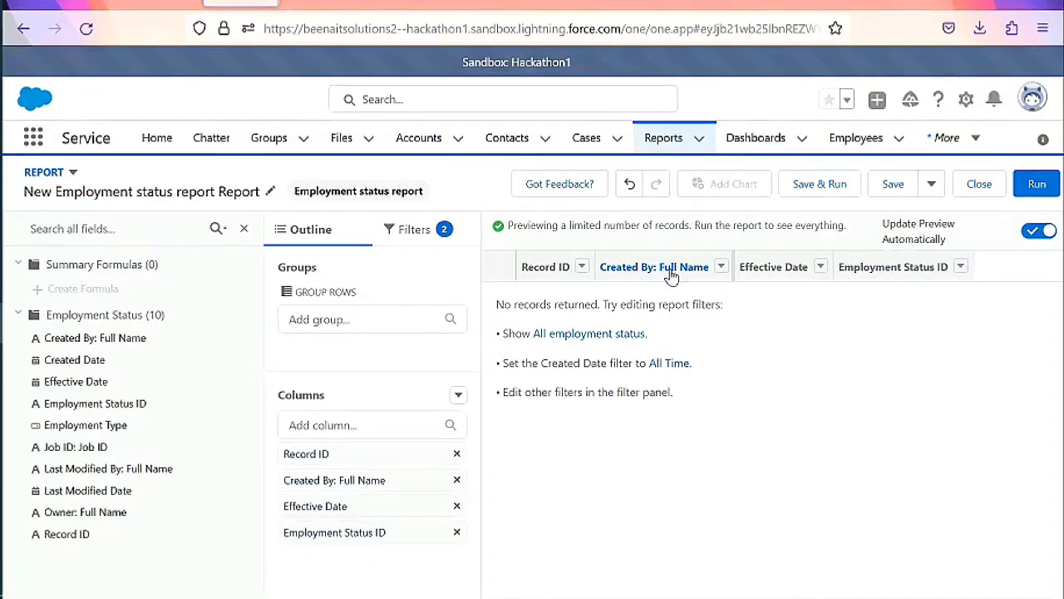
{"action": "left_click_drag", "start_coordinate": [671, 276], "coordinate": [936, 268]}
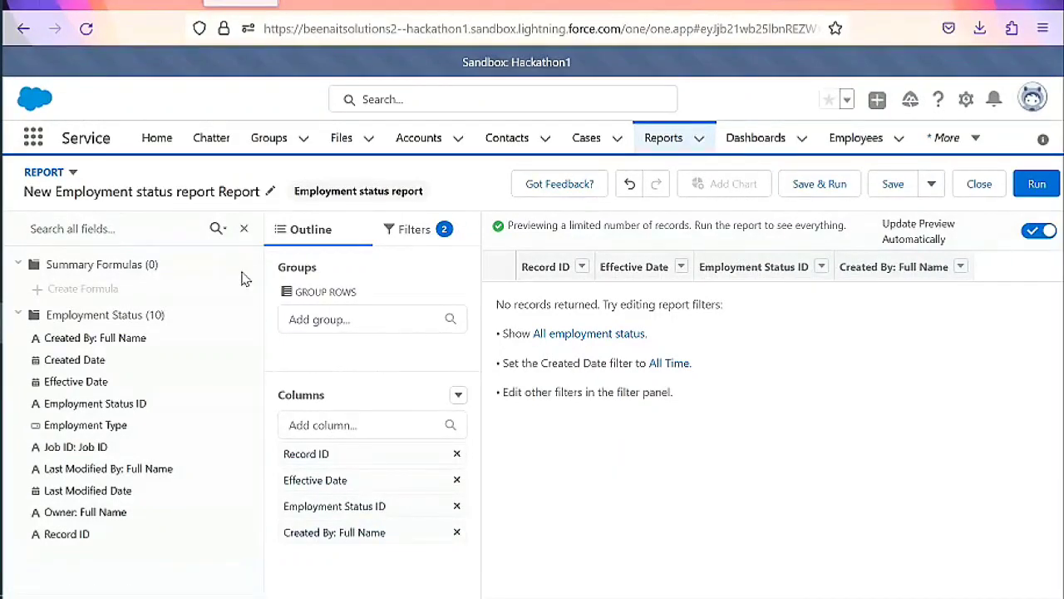
- Set the report's Show Me filter to All employment status
{"action": "left_click", "coordinate": [434, 237]}
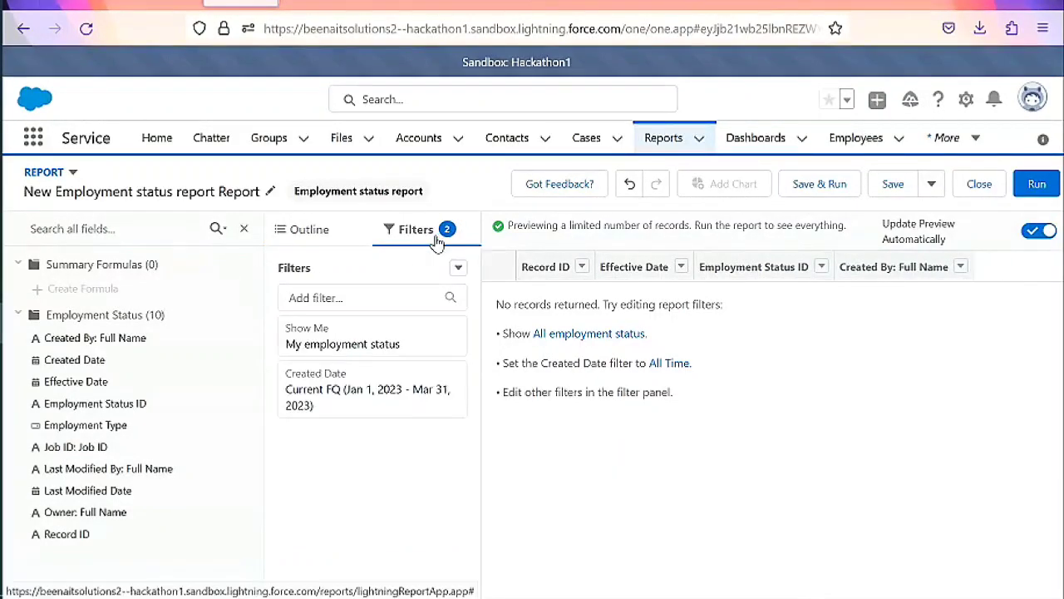
{"action": "left_click", "coordinate": [429, 344]}
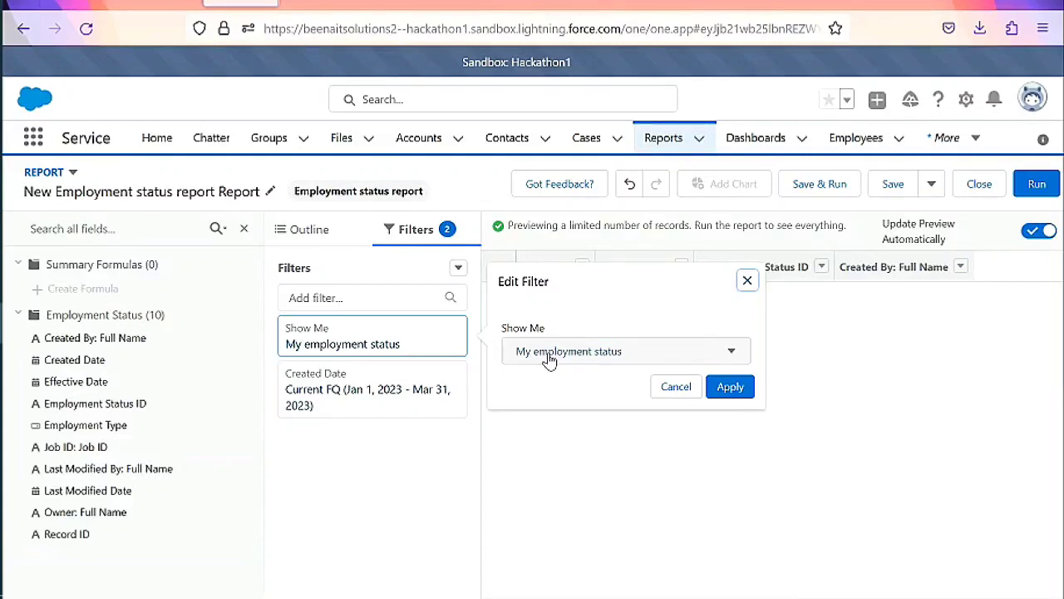
{"action": "left_click", "coordinate": [679, 388]}
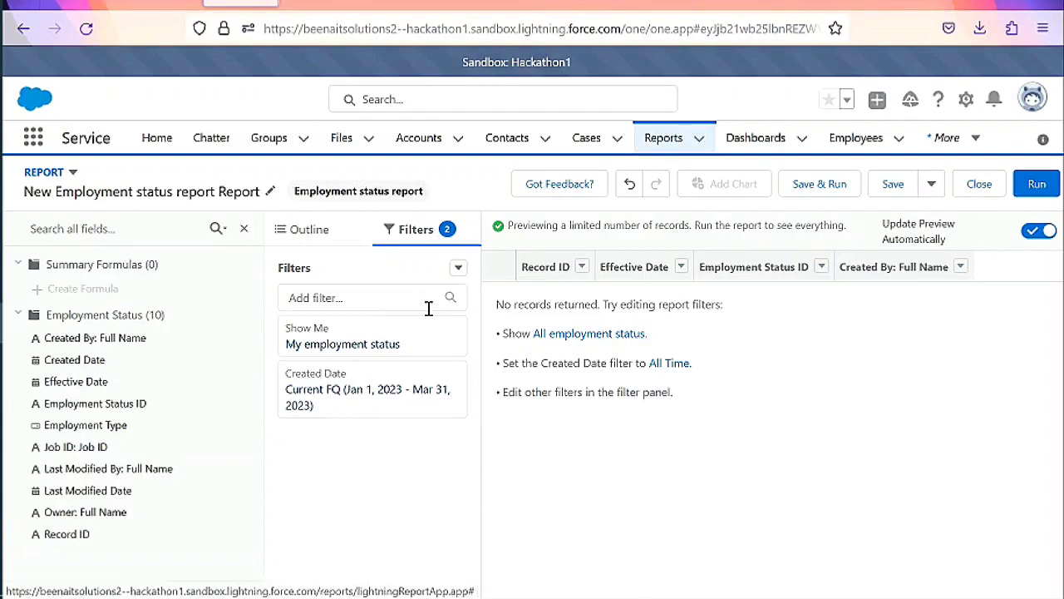
{"action": "left_click", "coordinate": [423, 340]}
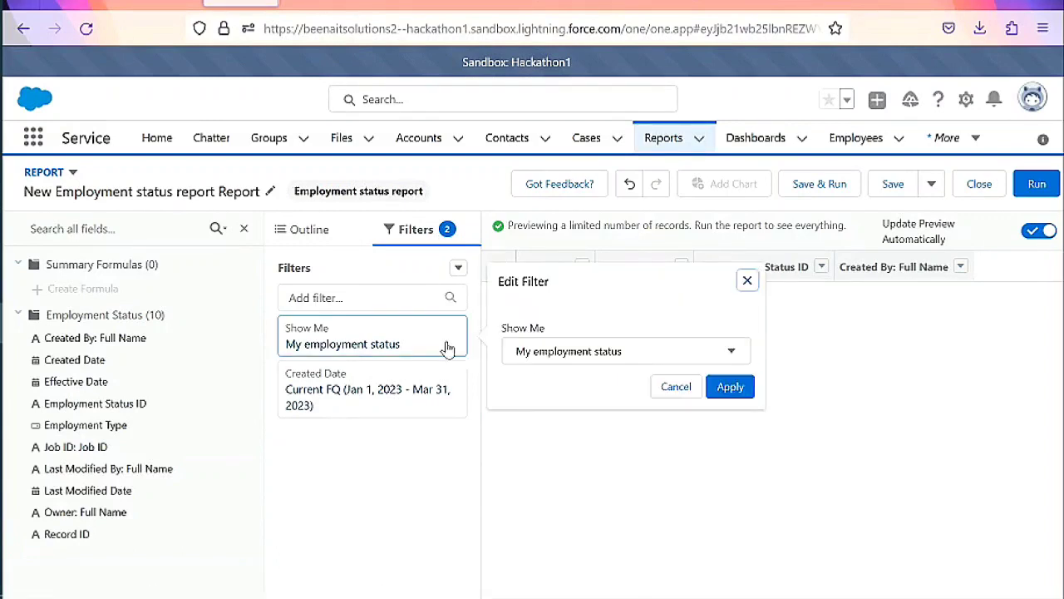
{"action": "left_click", "coordinate": [584, 358]}
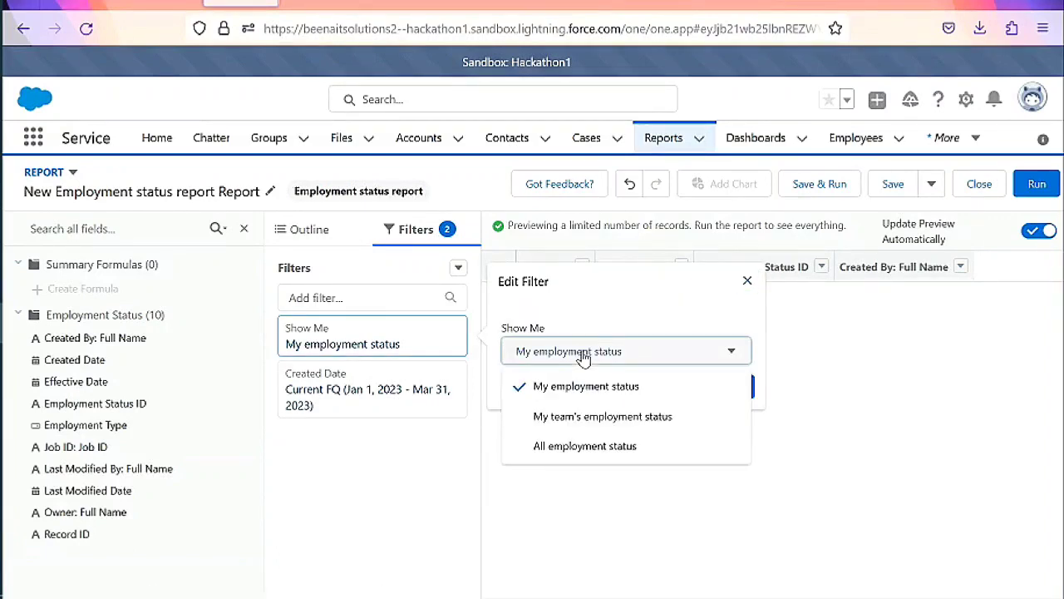
{"action": "left_click", "coordinate": [588, 447]}
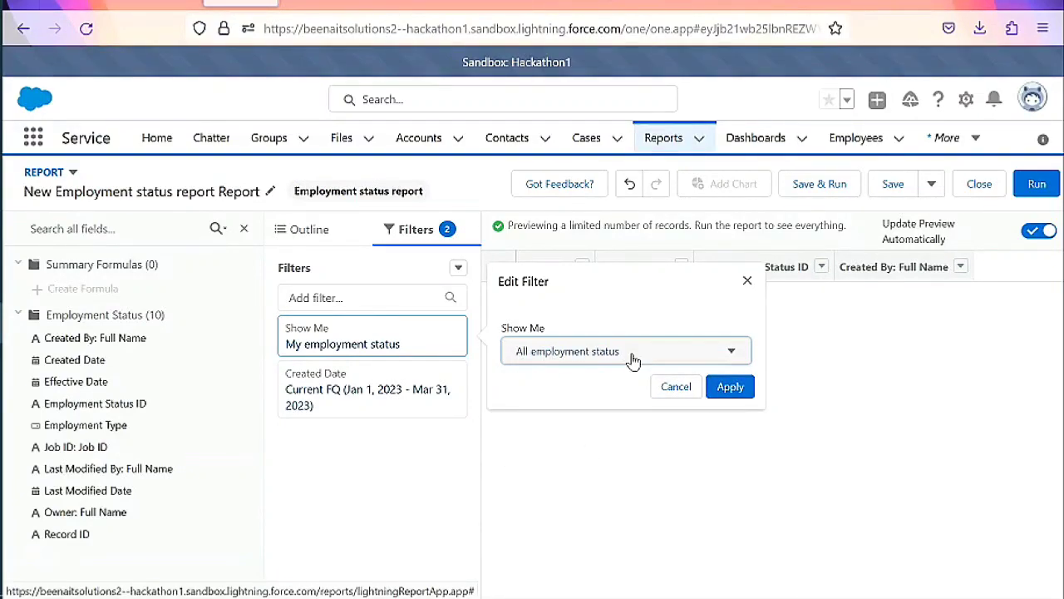
{"action": "left_click", "coordinate": [723, 387]}
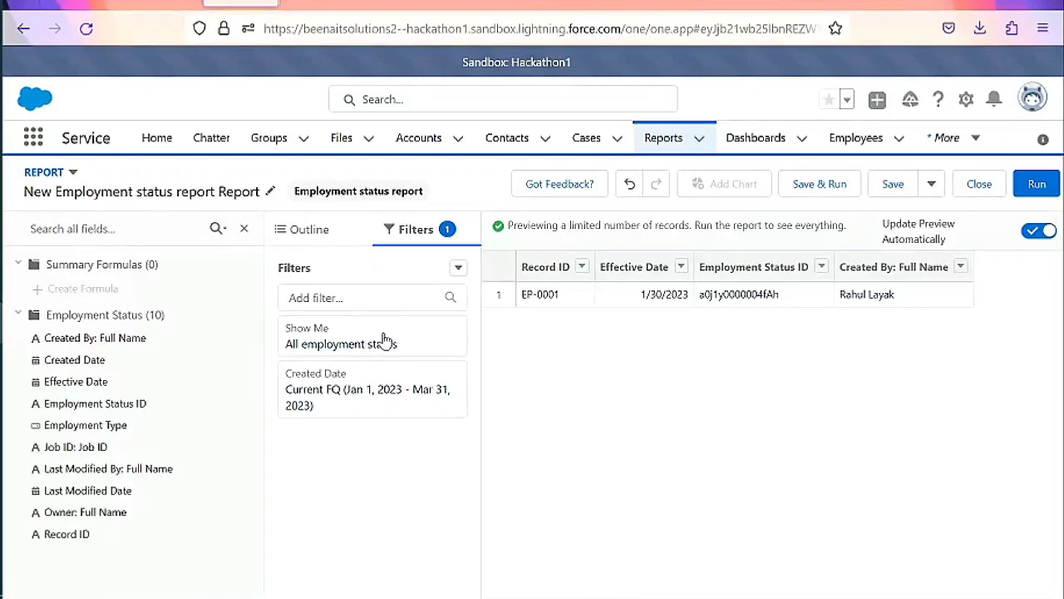
- Set the Created Date filter's range to All Time
{"action": "left_click", "coordinate": [388, 381]}
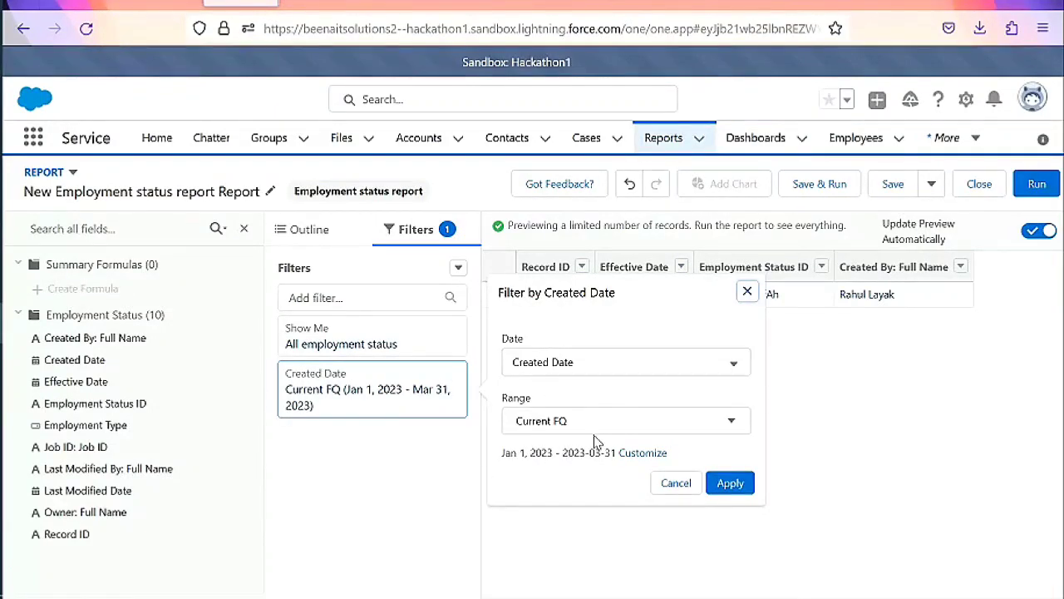
{"action": "left_click", "coordinate": [618, 422]}
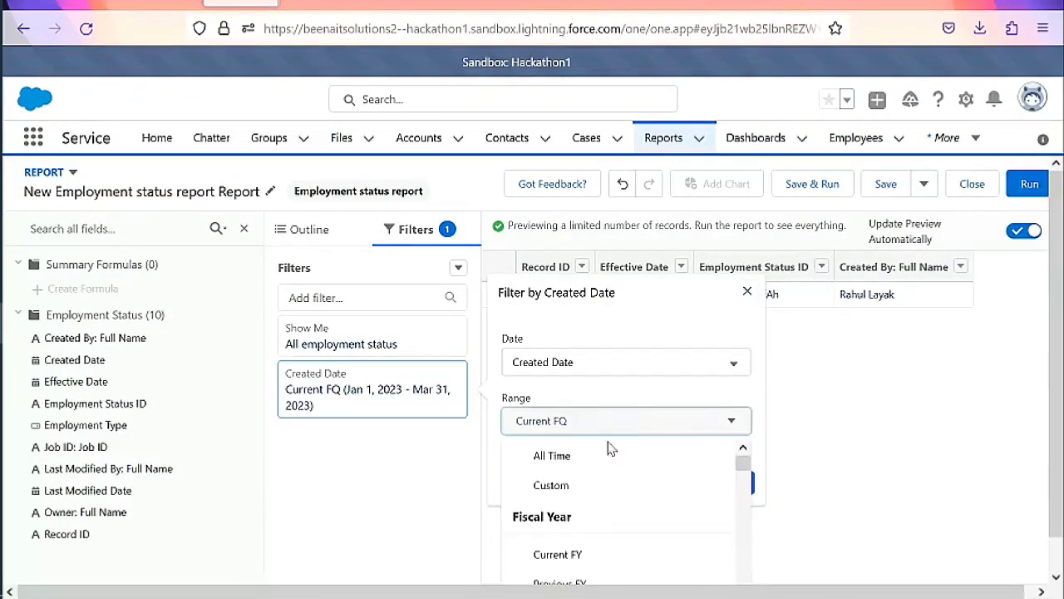
{"action": "left_click", "coordinate": [563, 459]}
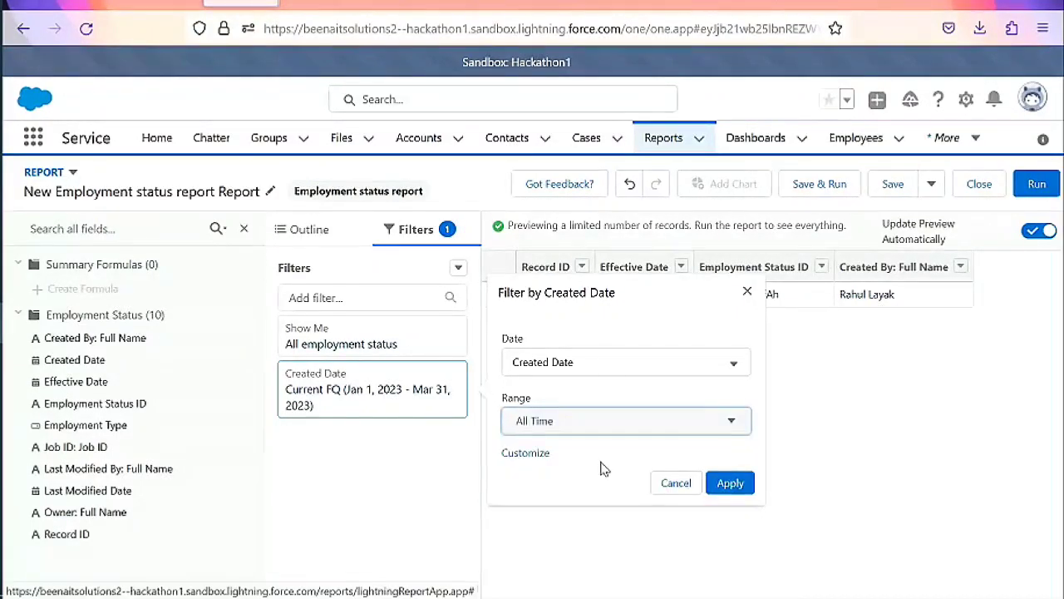
{"action": "left_click", "coordinate": [731, 484]}
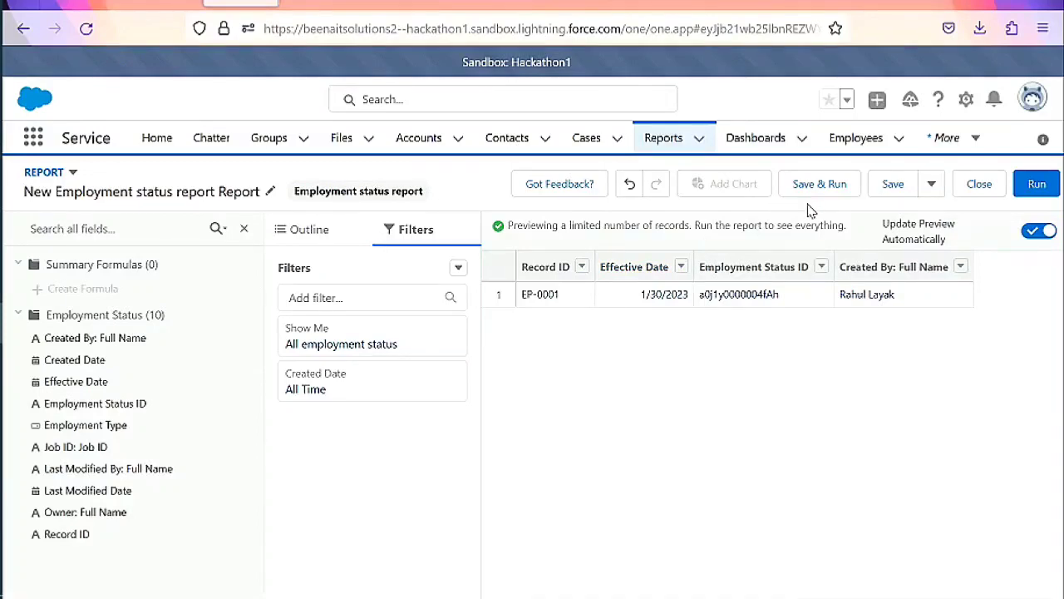
- Run the Employment status report, alternating with its edit view, and examine the columns and total records
{"action": "left_click", "coordinate": [1035, 188]}
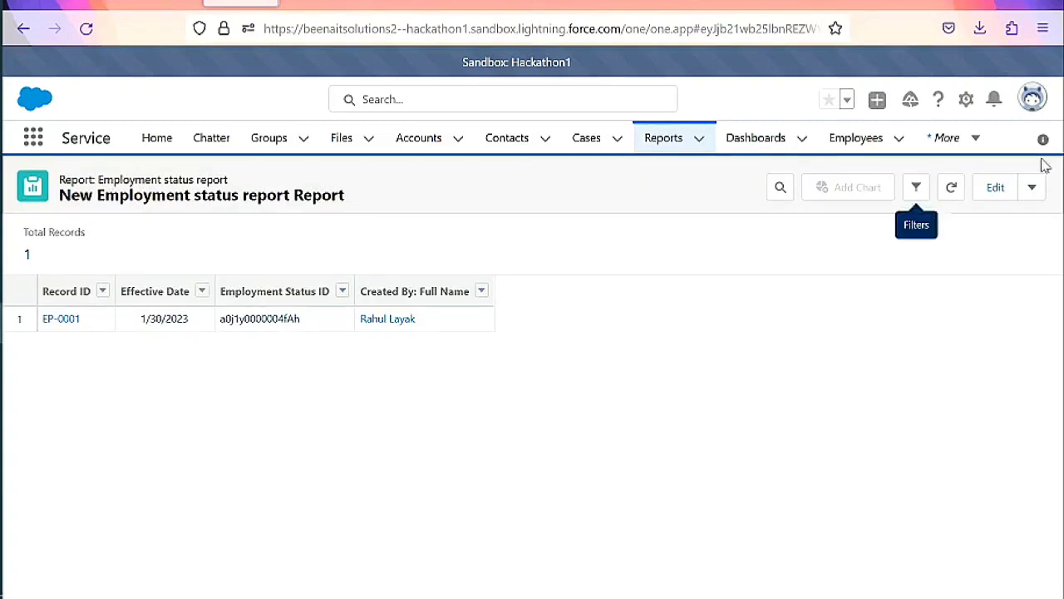
{"action": "left_click", "coordinate": [1001, 196]}
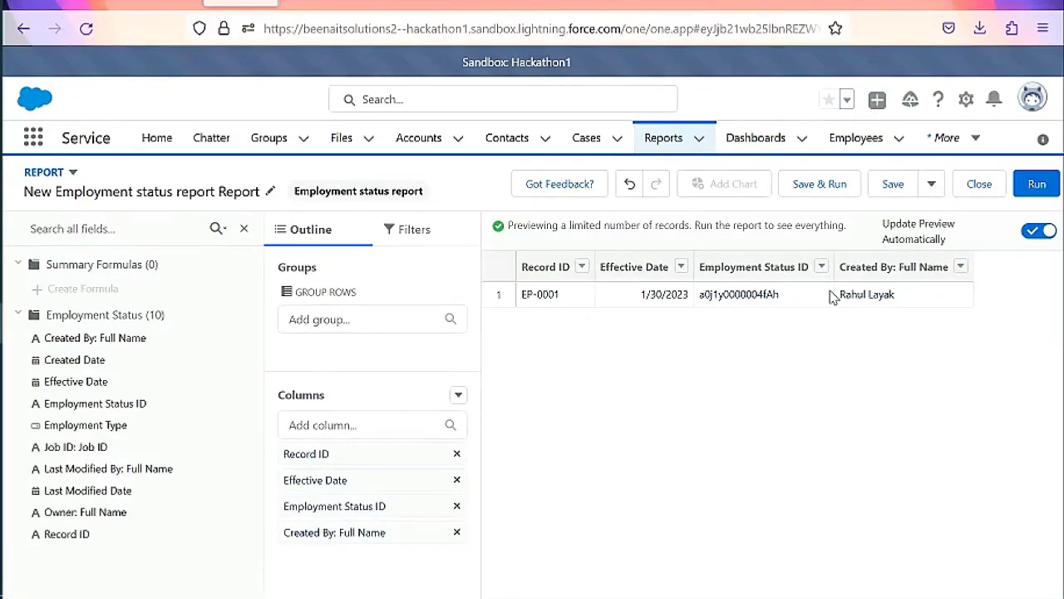
{"action": "left_click", "coordinate": [1037, 187]}
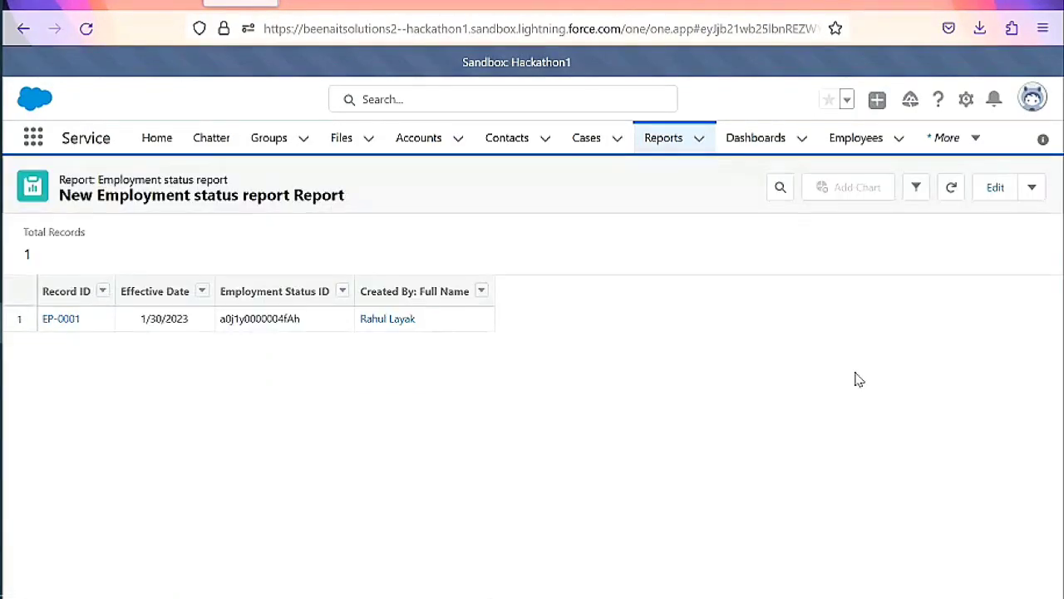
{"action": "left_click", "coordinate": [994, 190]}
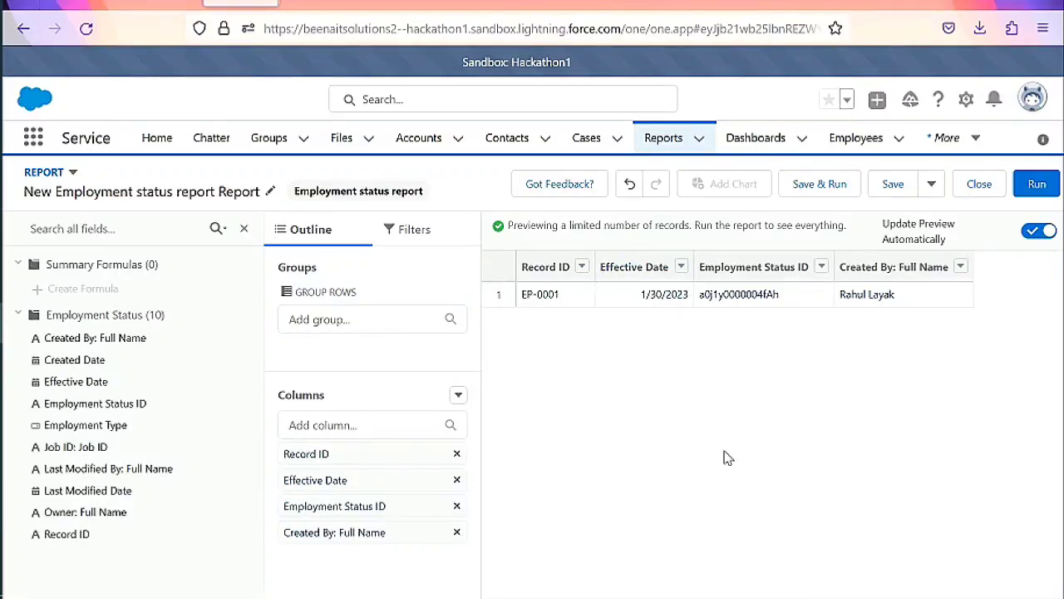
{"action": "left_click", "coordinate": [1031, 191]}
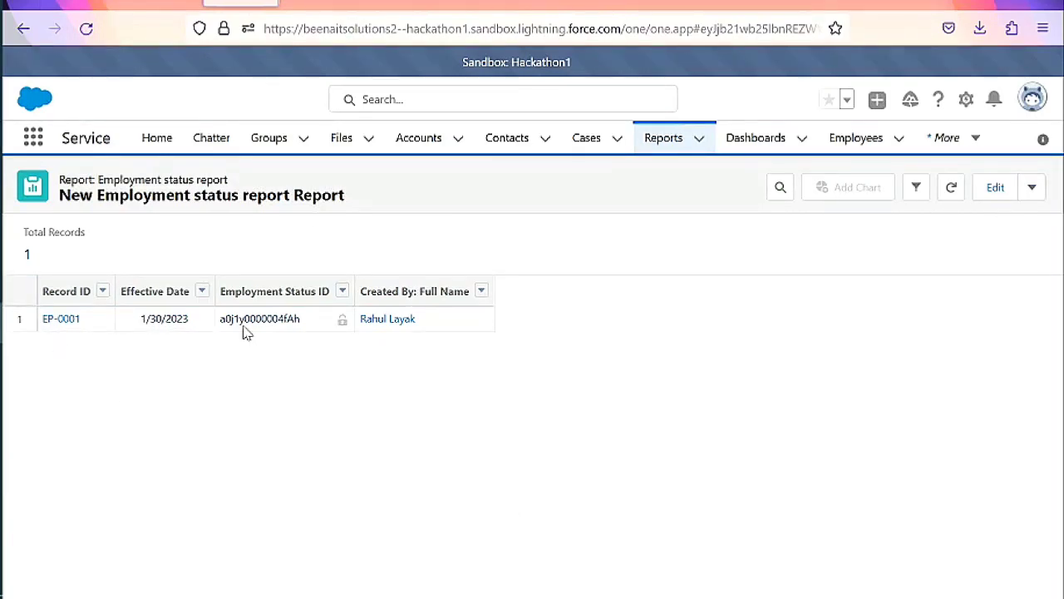
{"action": "left_click_drag", "start_coordinate": [48, 259], "coordinate": [6, 257]}
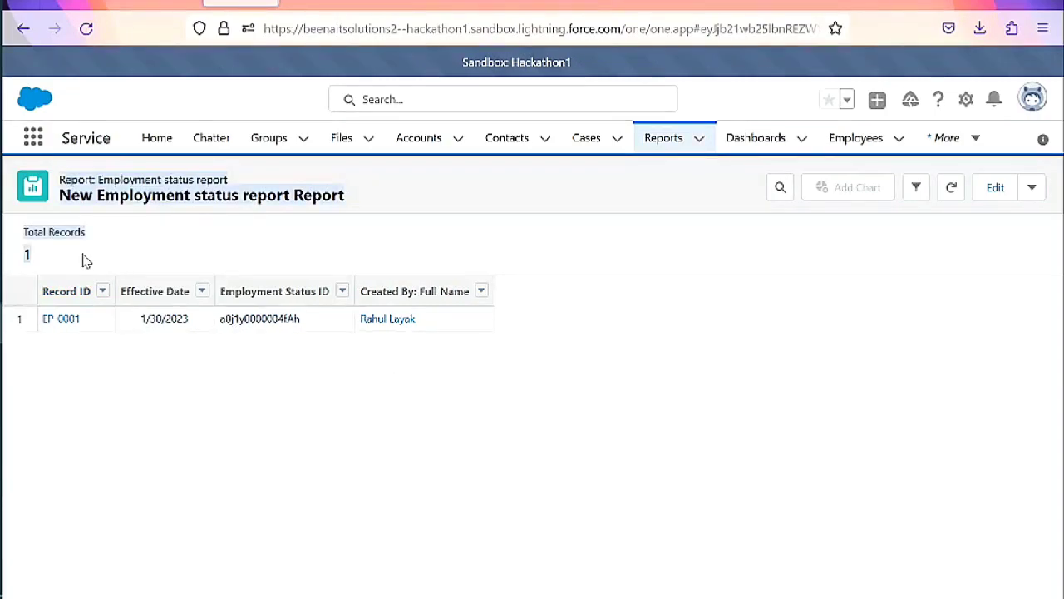
{"action": "left_click", "coordinate": [41, 253]}
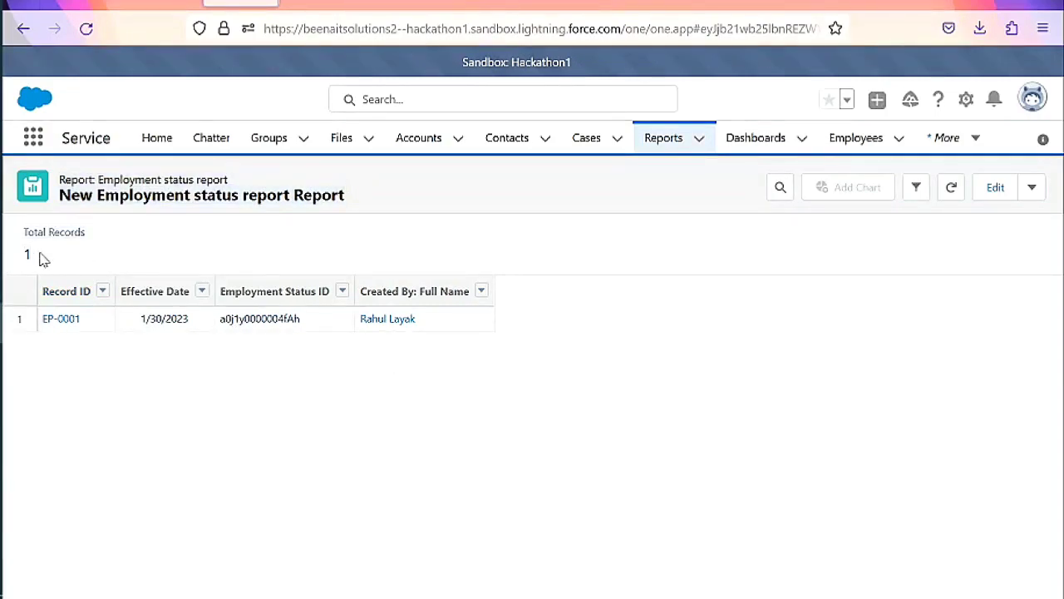
- Reopen the report for editing, then view the Jobs with Employment status report type and the EP-0001 record
{"action": "left_click", "coordinate": [995, 189]}
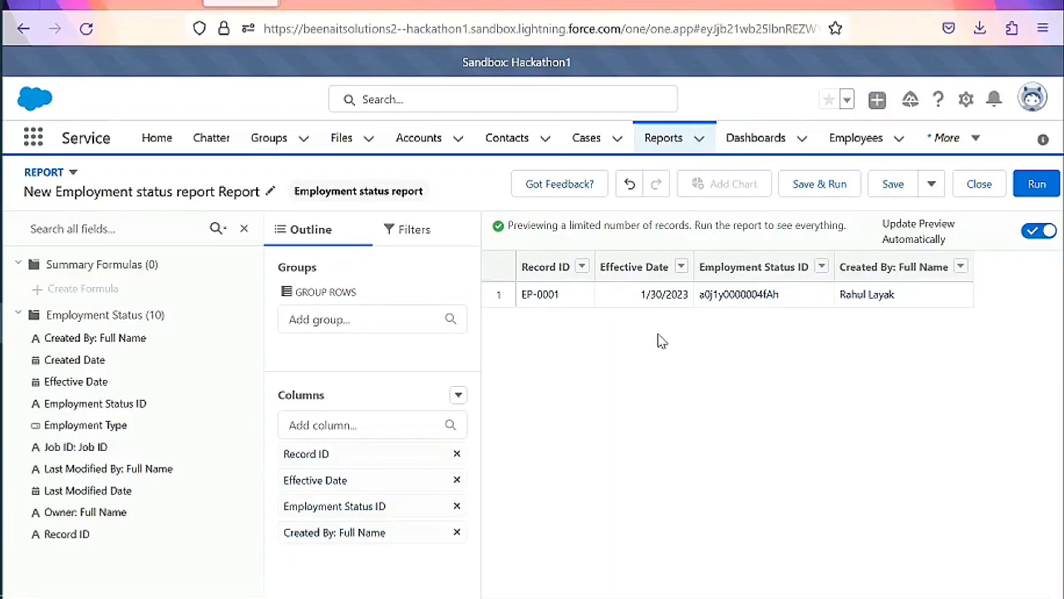
{"action": "left_click", "coordinate": [162, 3]}
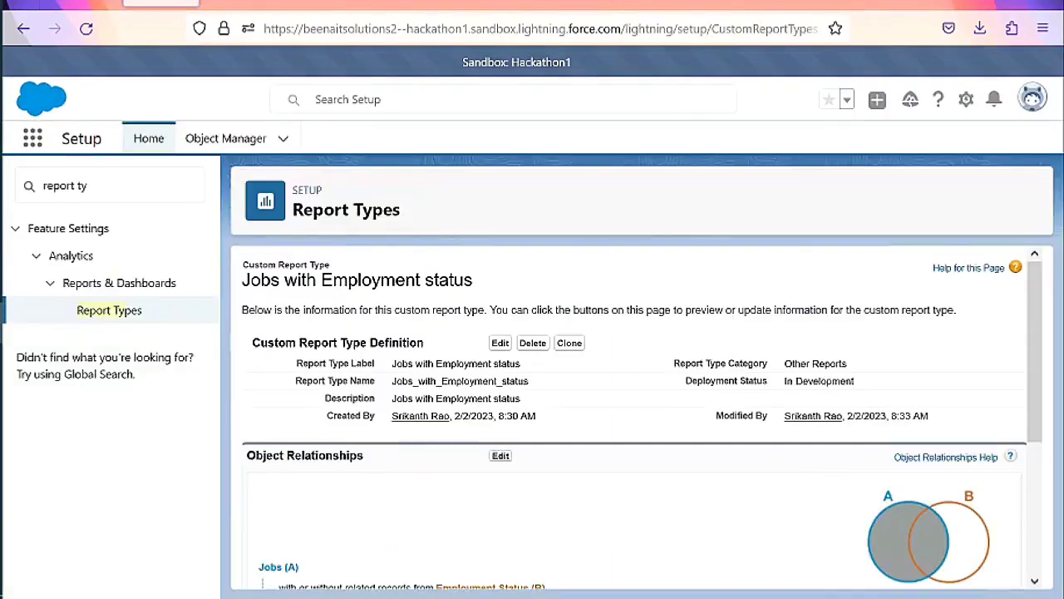
{"action": "left_click", "coordinate": [76, 2]}
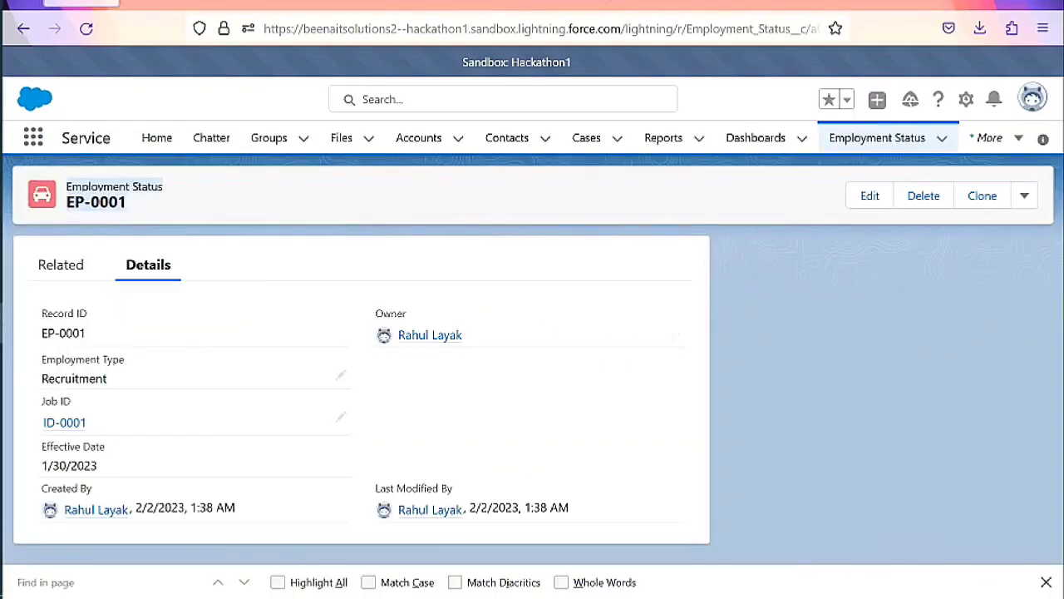
- Start a new report and search the Other Reports category's report types for "empl"
{"action": "left_click", "coordinate": [664, 137]}
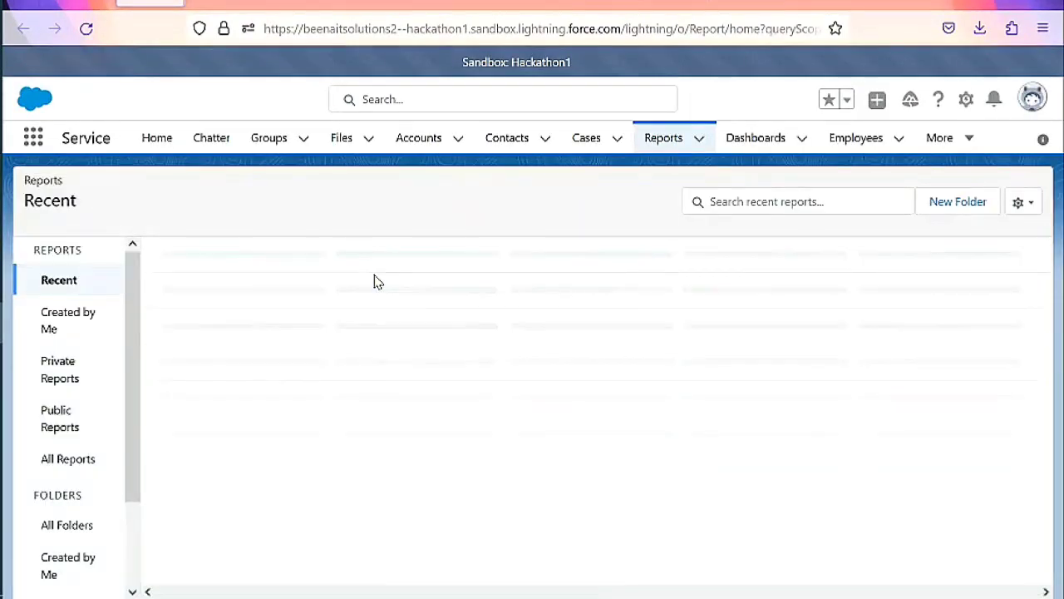
{"action": "left_click", "coordinate": [695, 207]}
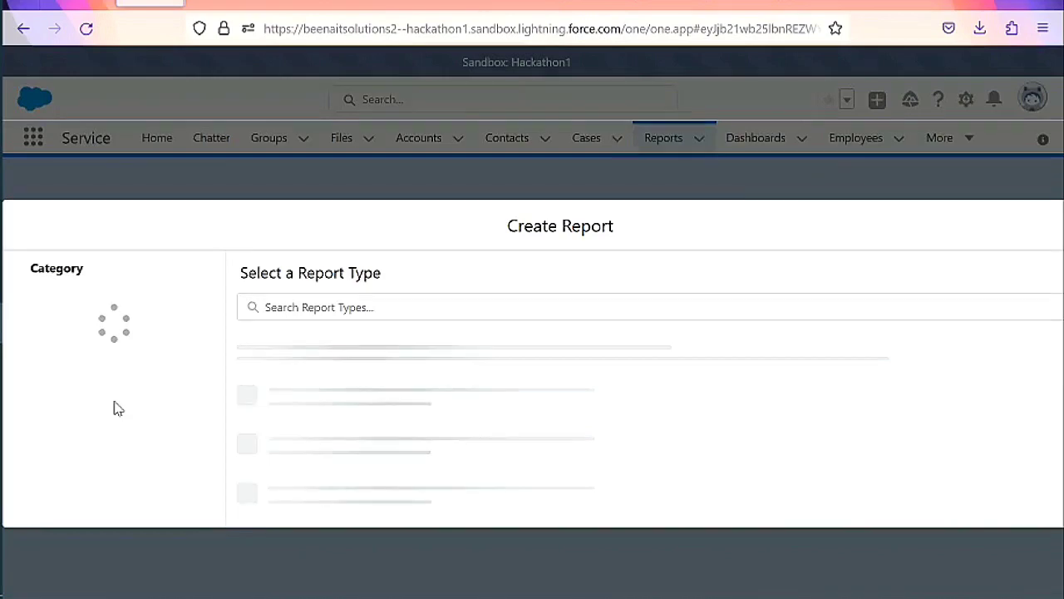
{"action": "scroll", "coordinate": [65, 341], "scroll_direction": "down", "scroll_amount": 3}
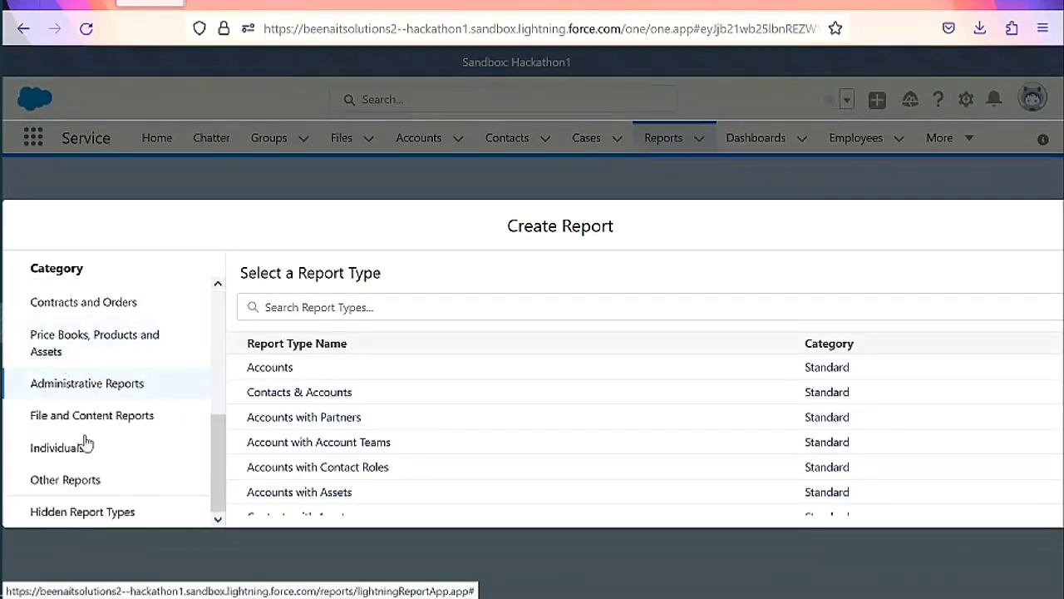
{"action": "left_click", "coordinate": [27, 481]}
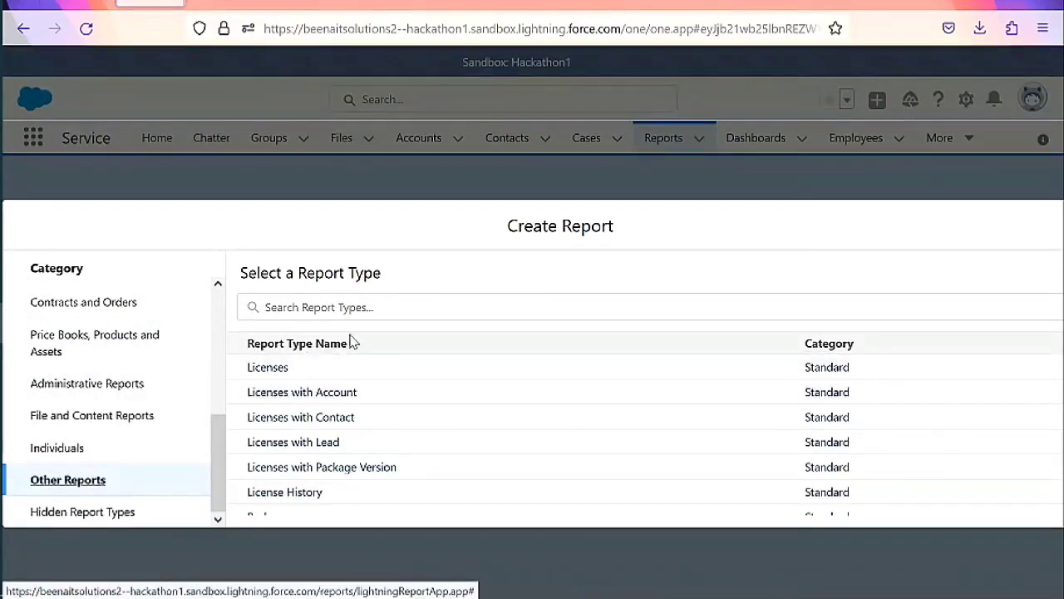
{"action": "left_click", "coordinate": [358, 306]}
{"action": "type", "text": "emplpye"}
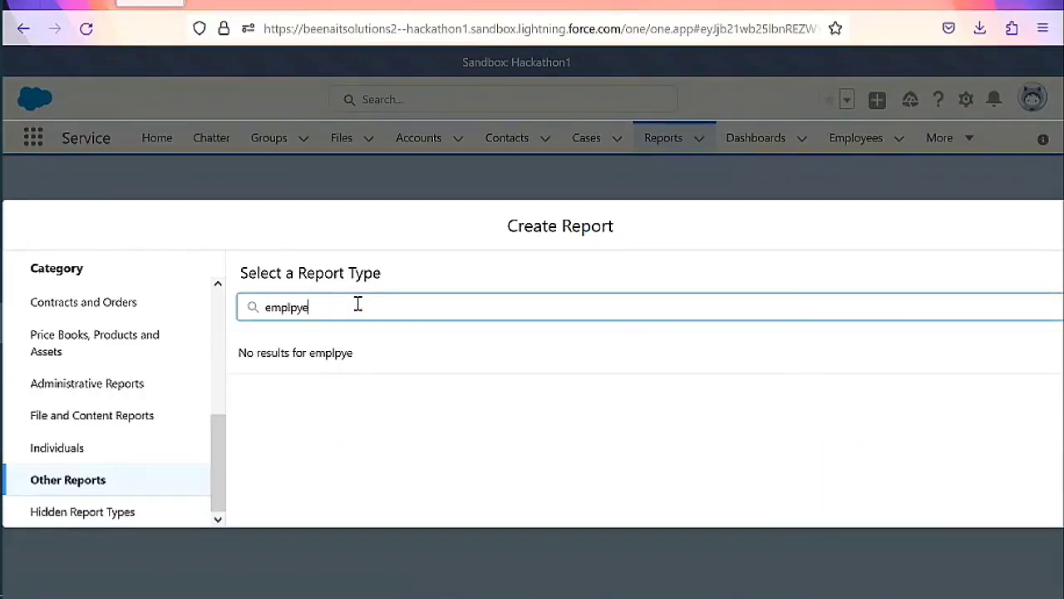
{"action": "key", "text": "BackSpace"}
{"action": "key", "text": "BackSpace"}
{"action": "key", "text": "BackSpace"}
{"action": "key", "text": "BackSpace"}
{"action": "key", "text": "BackSpace"}
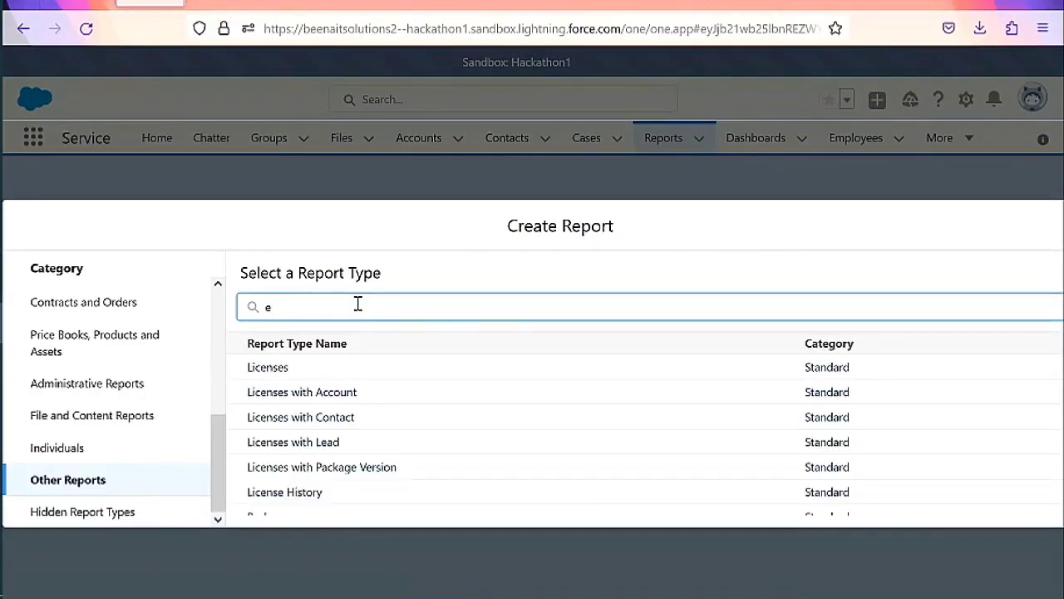
{"action": "type", "text": "mpl"}
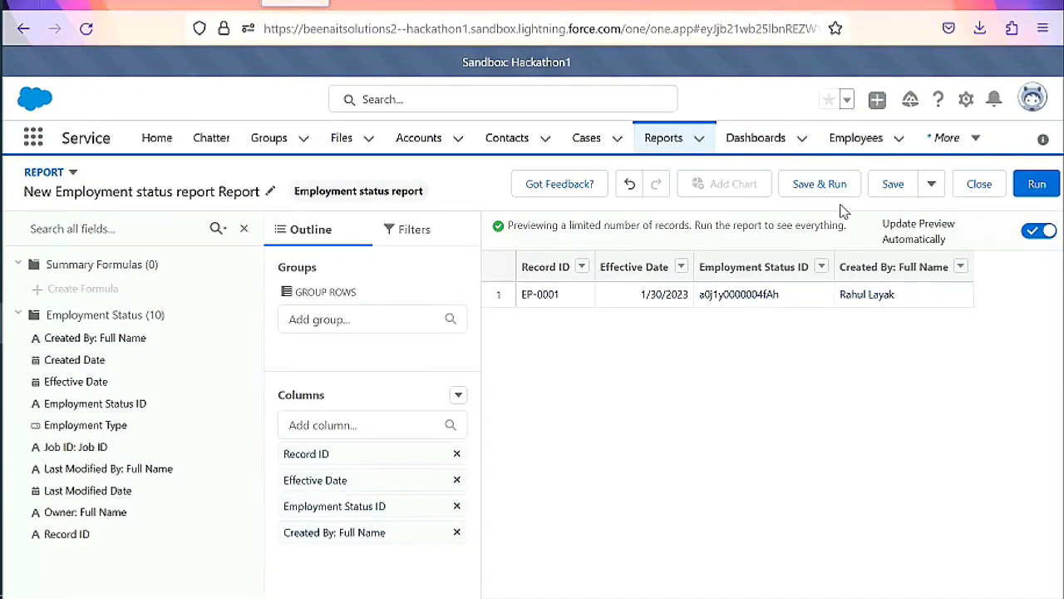
- Save the employment status report as "New Employment status report Report Feb2" with the description "This is sample report"
{"action": "left_click", "coordinate": [888, 190]}
{"action": "left_click", "coordinate": [896, 179]}
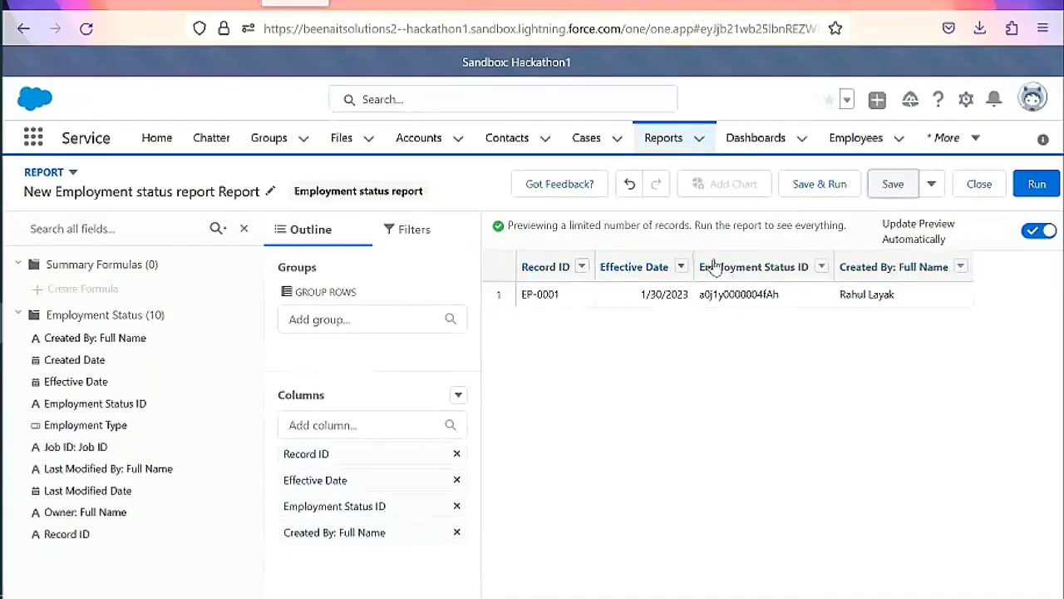
{"action": "left_click", "coordinate": [891, 185]}
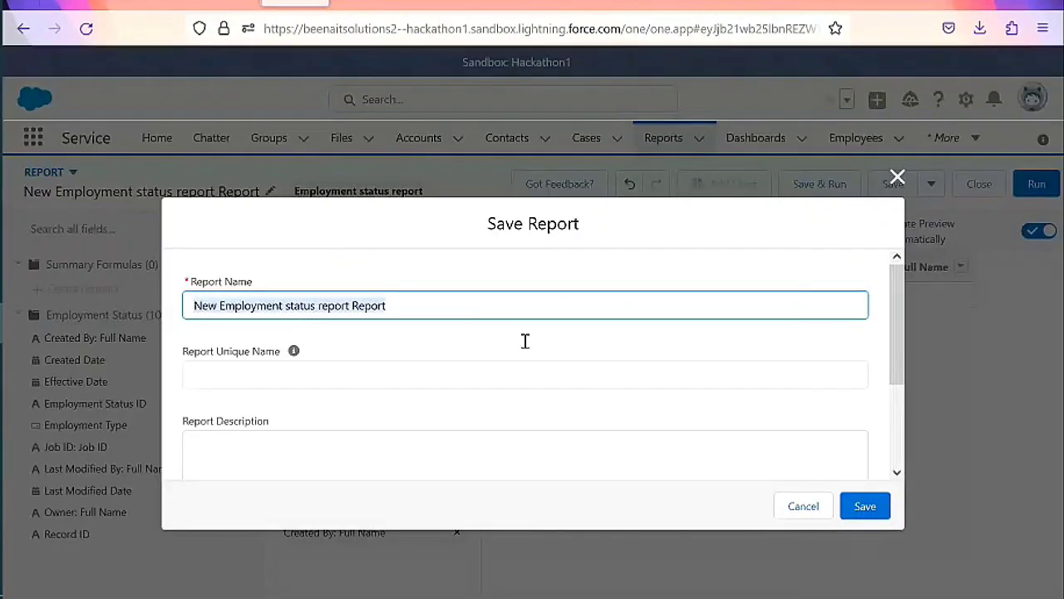
{"action": "left_click", "coordinate": [408, 309]}
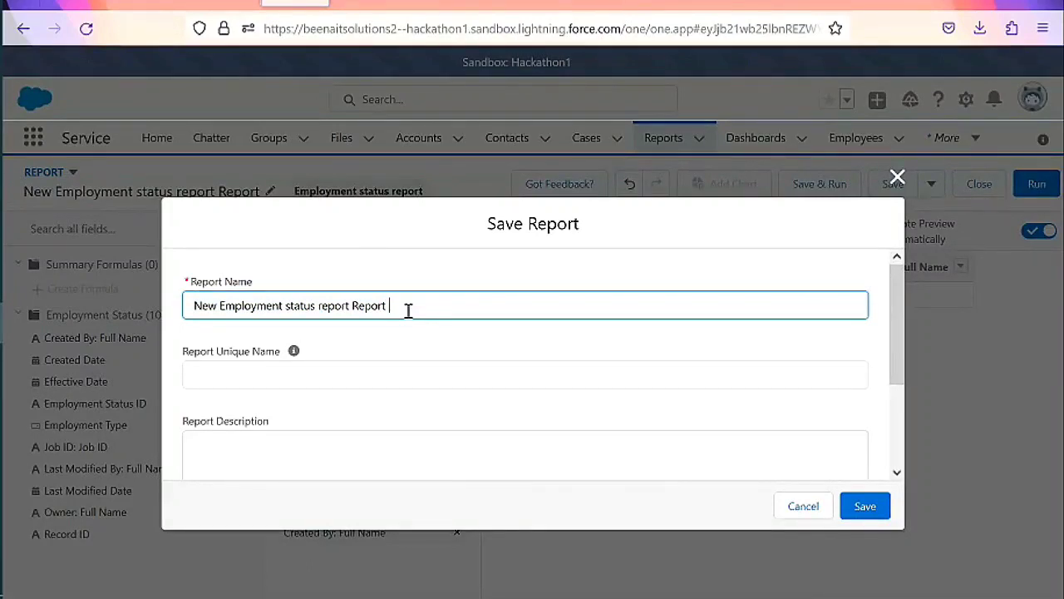
{"action": "left_click", "coordinate": [251, 378]}
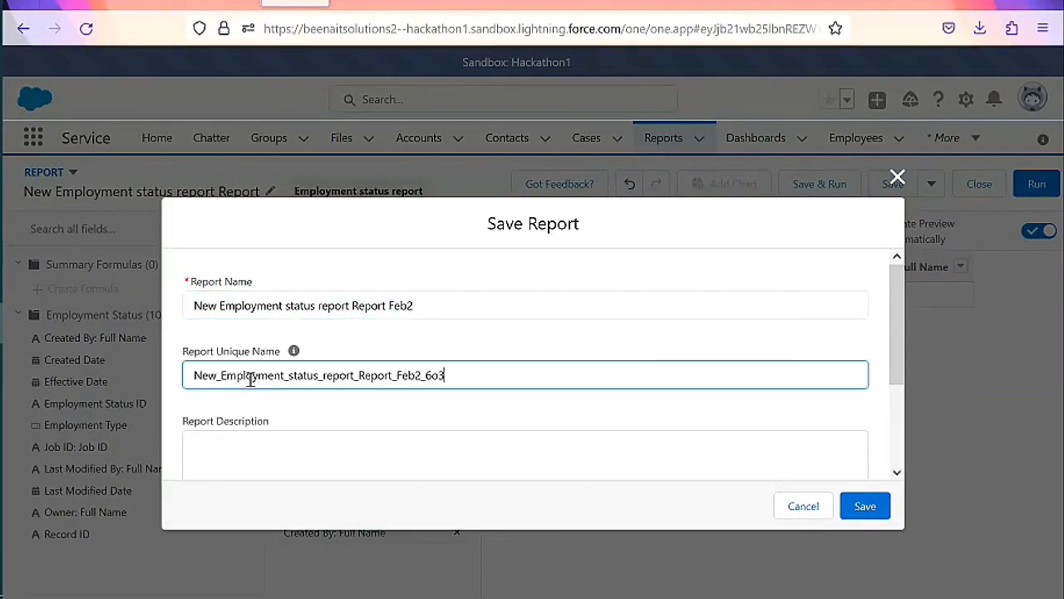
{"action": "left_click", "coordinate": [306, 463]}
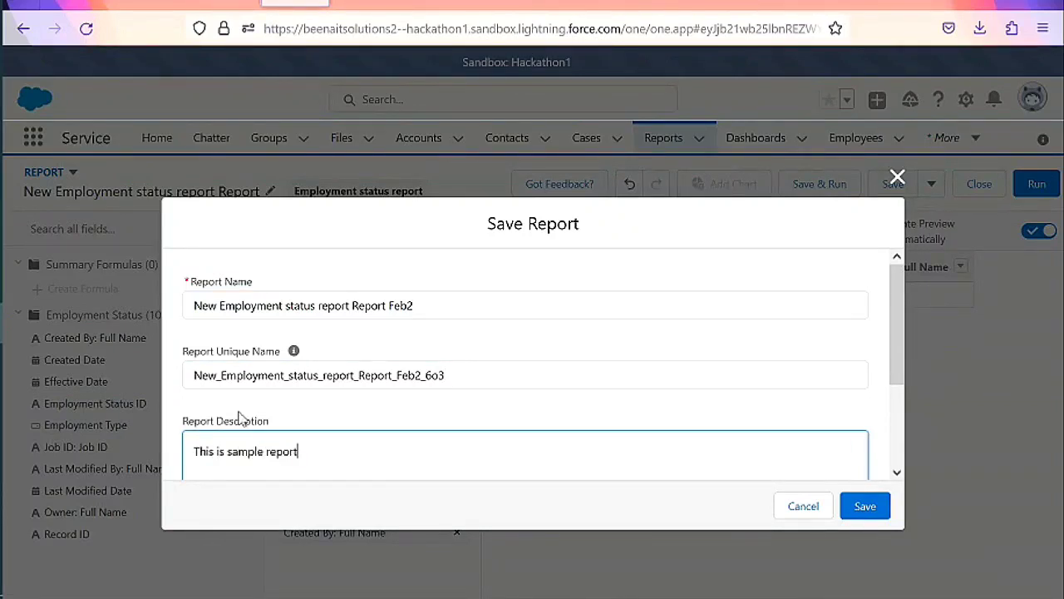
{"action": "left_click_drag", "start_coordinate": [265, 419], "coordinate": [178, 426]}
{"action": "left_click", "coordinate": [184, 277]}
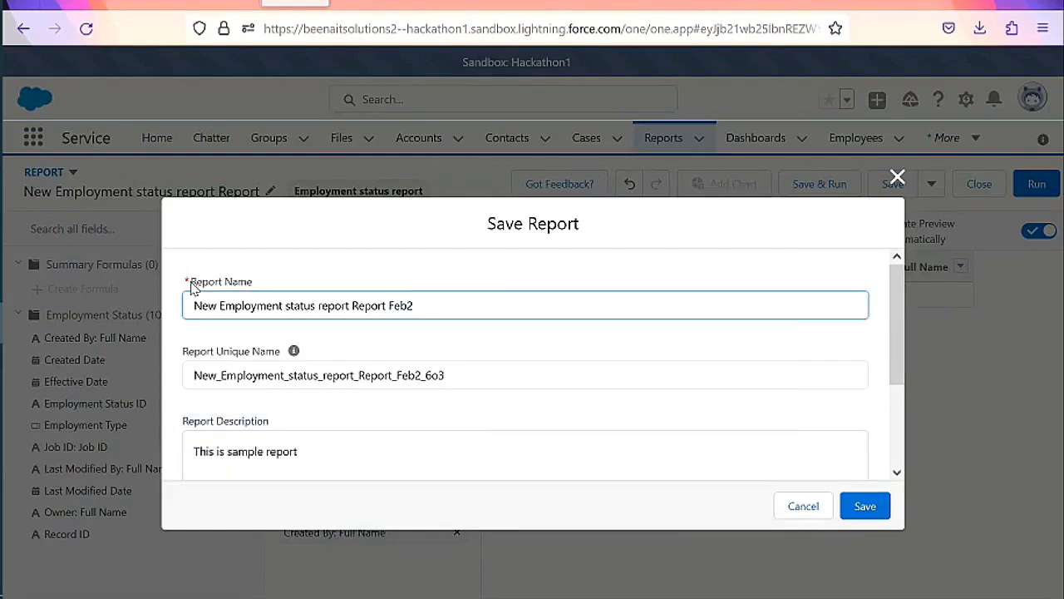
{"action": "left_click", "coordinate": [865, 504]}
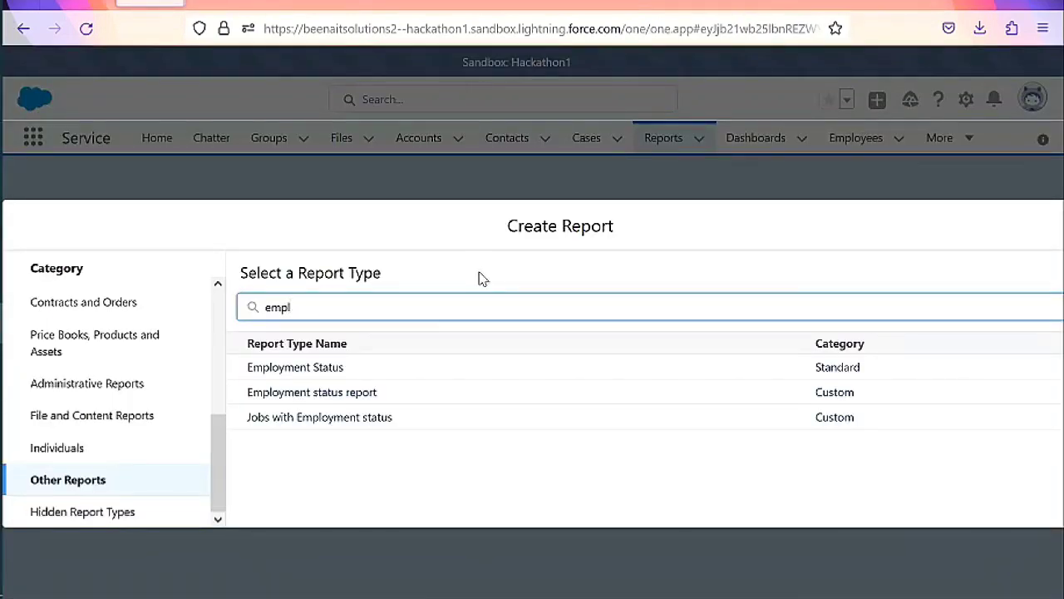
- Dismiss the report creation dialog and open the saved New Employment status report Report Feb2 for editing
{"action": "key", "text": "Escape"}
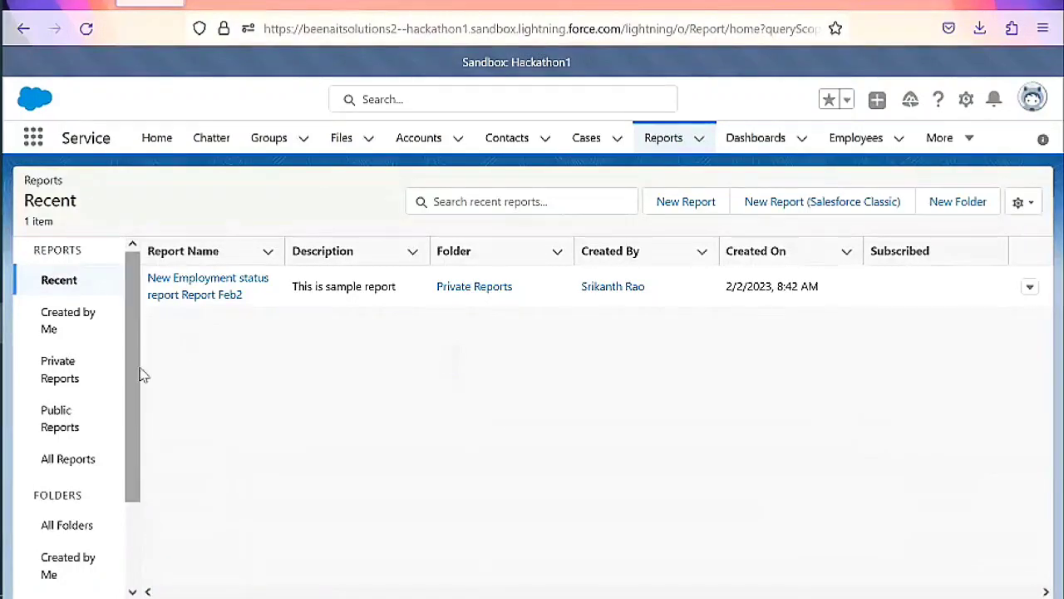
{"action": "left_click", "coordinate": [200, 289]}
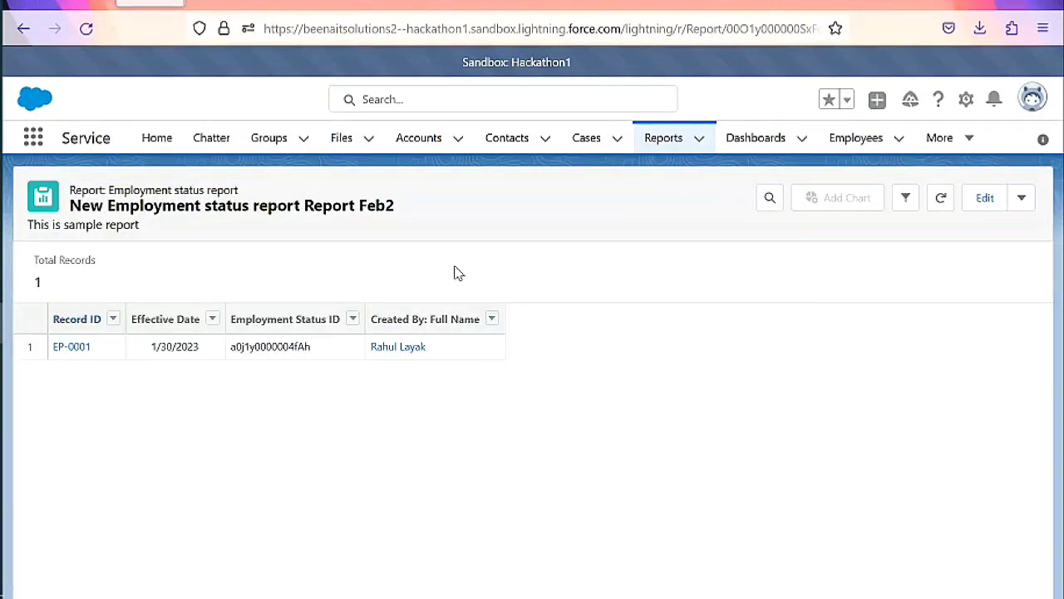
{"action": "left_click", "coordinate": [985, 198]}
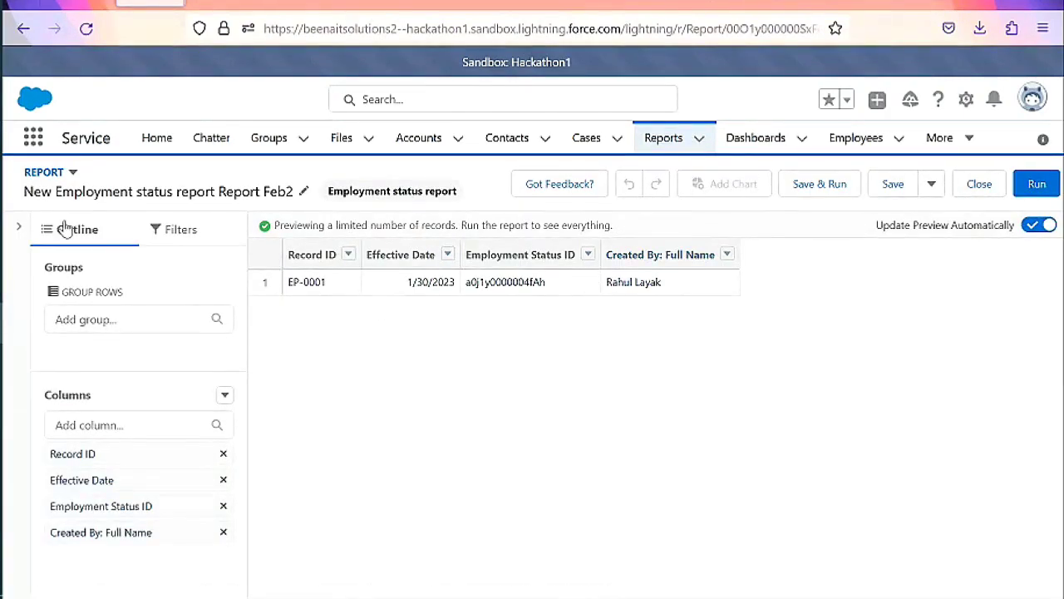
- Add an Employment Type column between Record ID and Effective Date, and save and run the report
{"action": "left_click", "coordinate": [19, 226]}
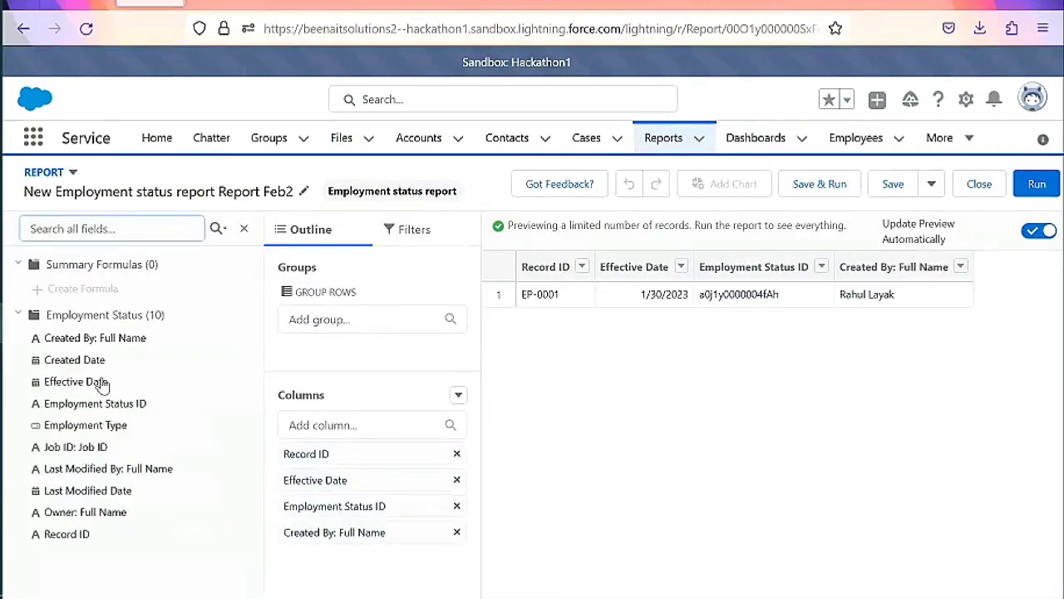
{"action": "left_click", "coordinate": [50, 426]}
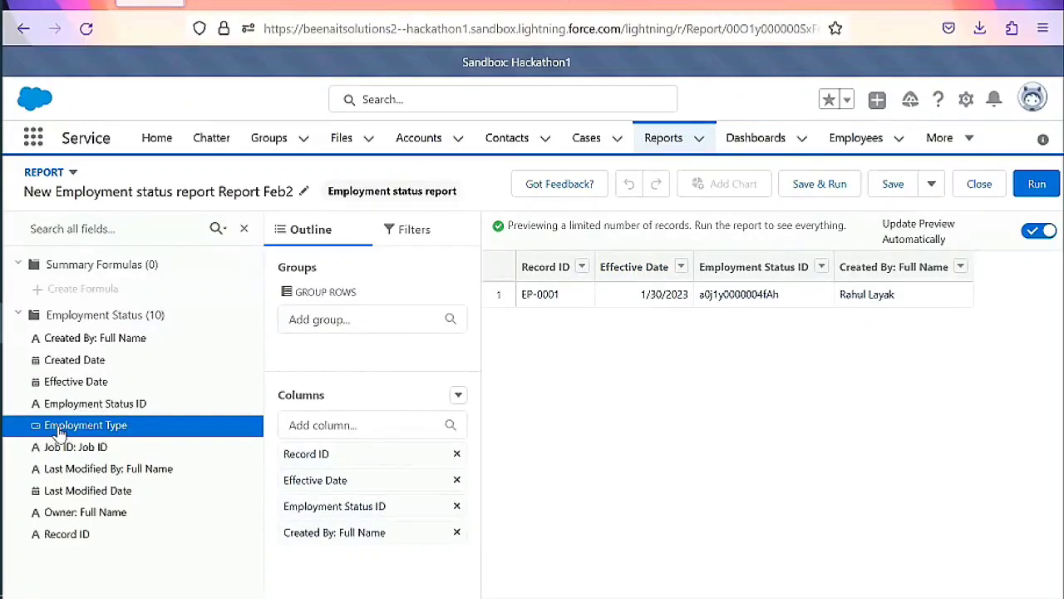
{"action": "left_click_drag", "start_coordinate": [58, 432], "coordinate": [602, 283]}
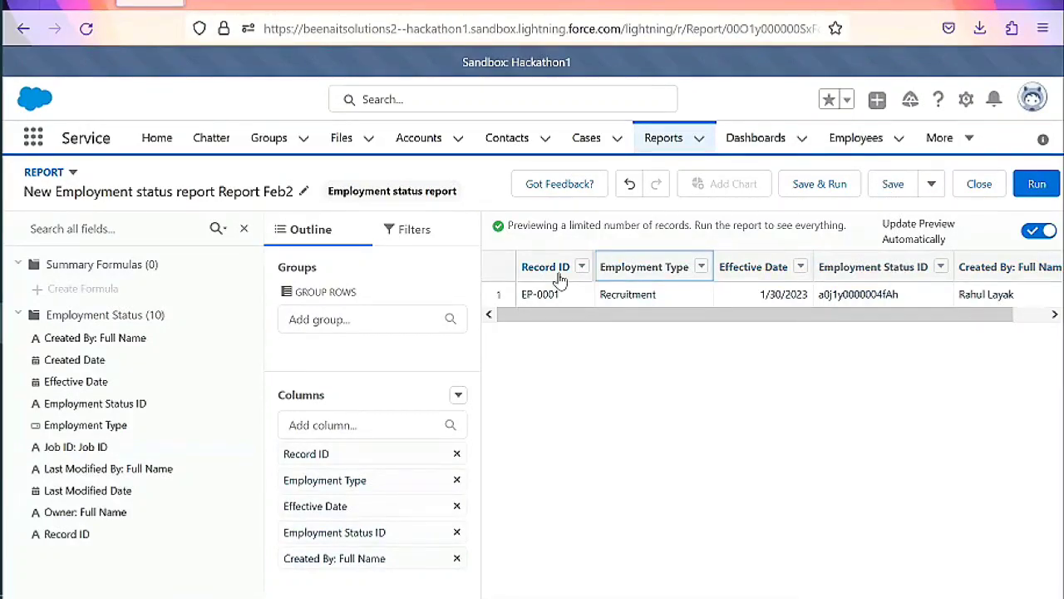
{"action": "left_click", "coordinate": [893, 187]}
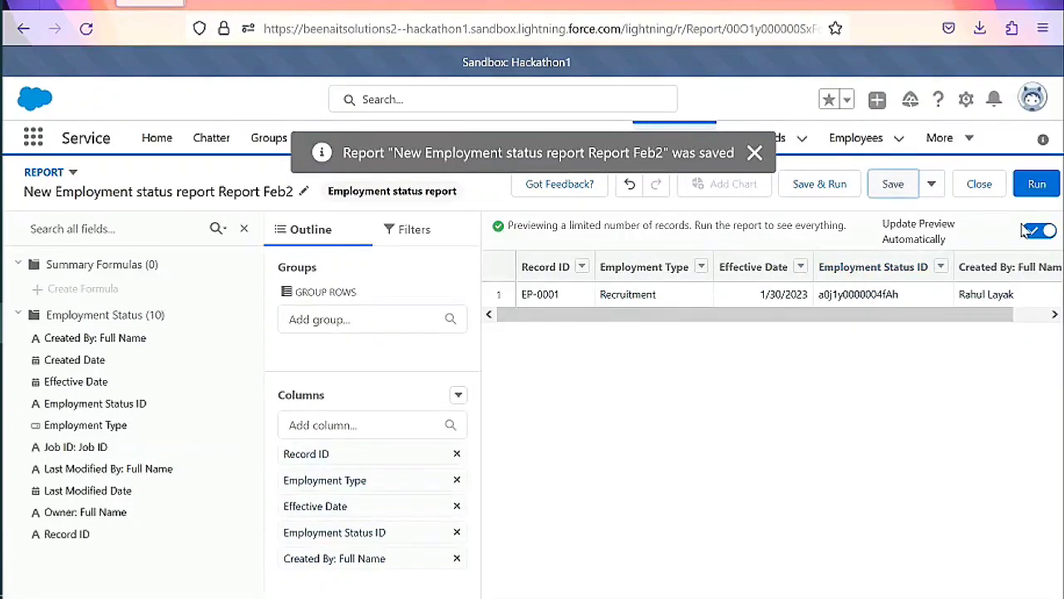
{"action": "left_click", "coordinate": [1037, 184]}
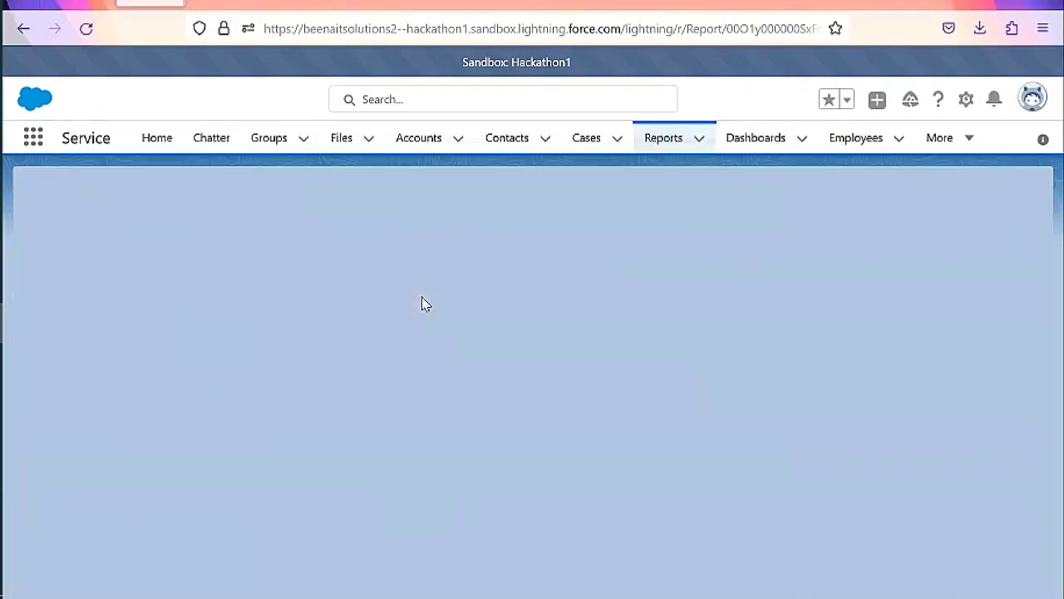
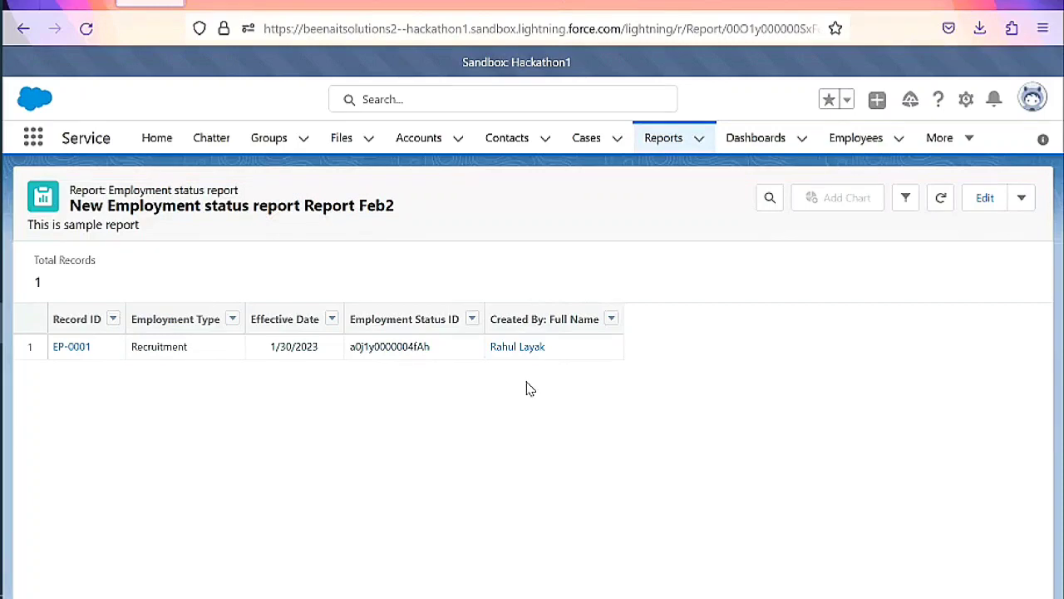
- Export the report as Details Only in Comma Delimited .csv format
{"action": "left_click", "coordinate": [1021, 200]}
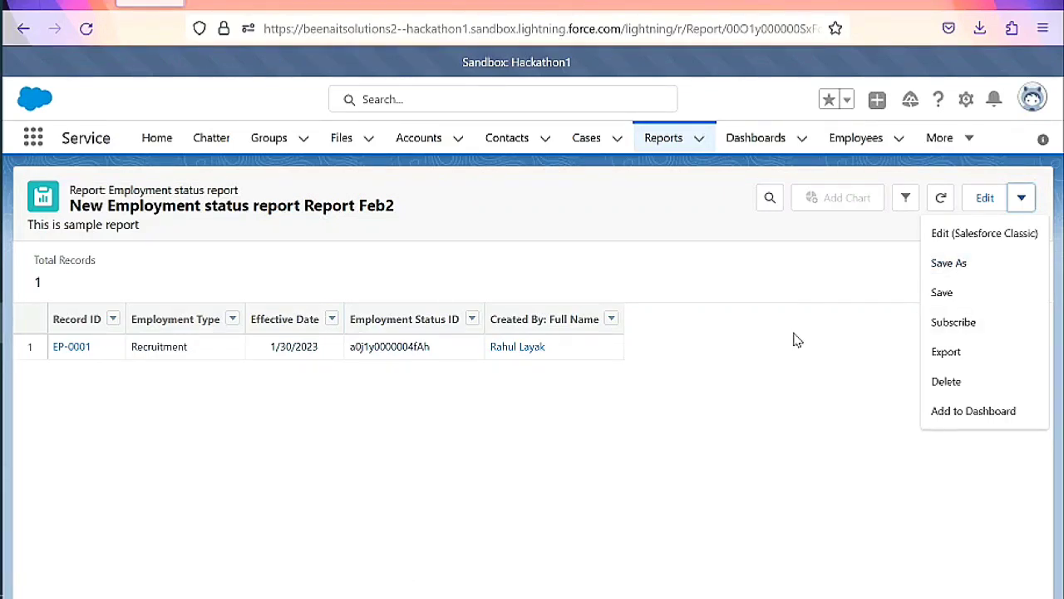
{"action": "left_click", "coordinate": [946, 354]}
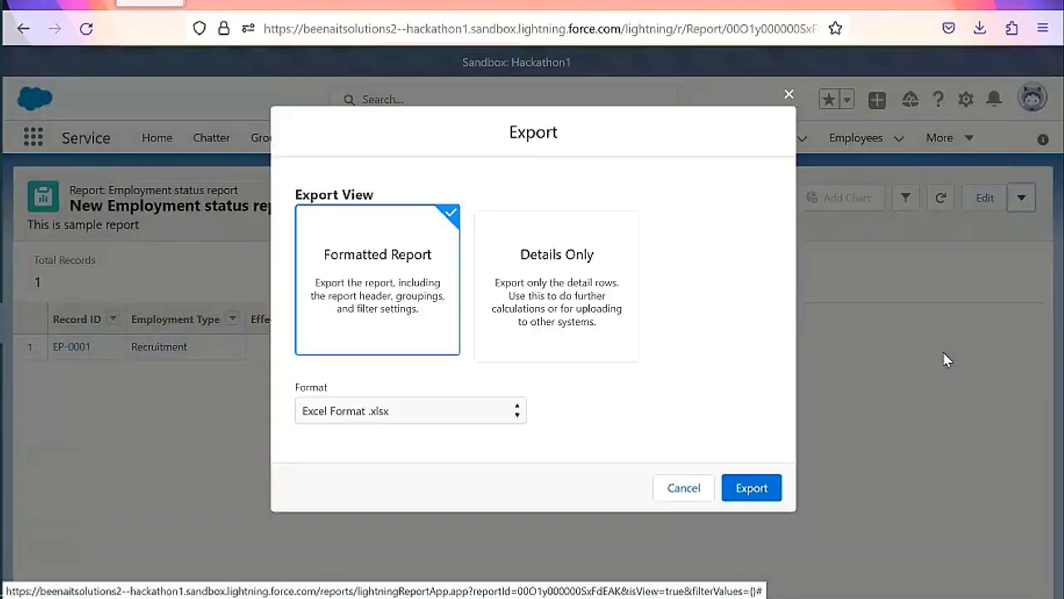
{"action": "left_click", "coordinate": [536, 277]}
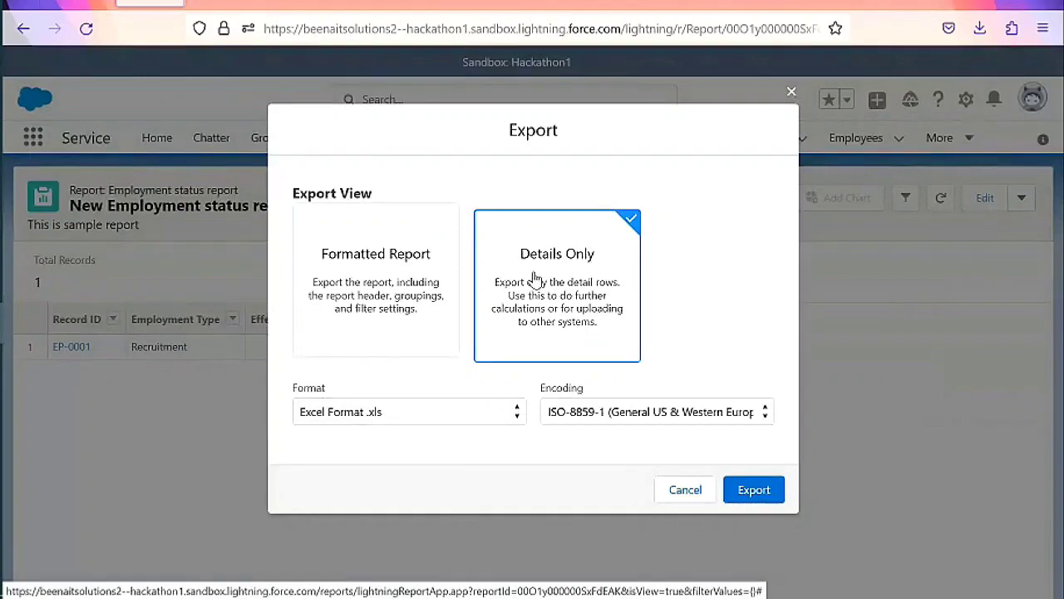
{"action": "left_click", "coordinate": [477, 420]}
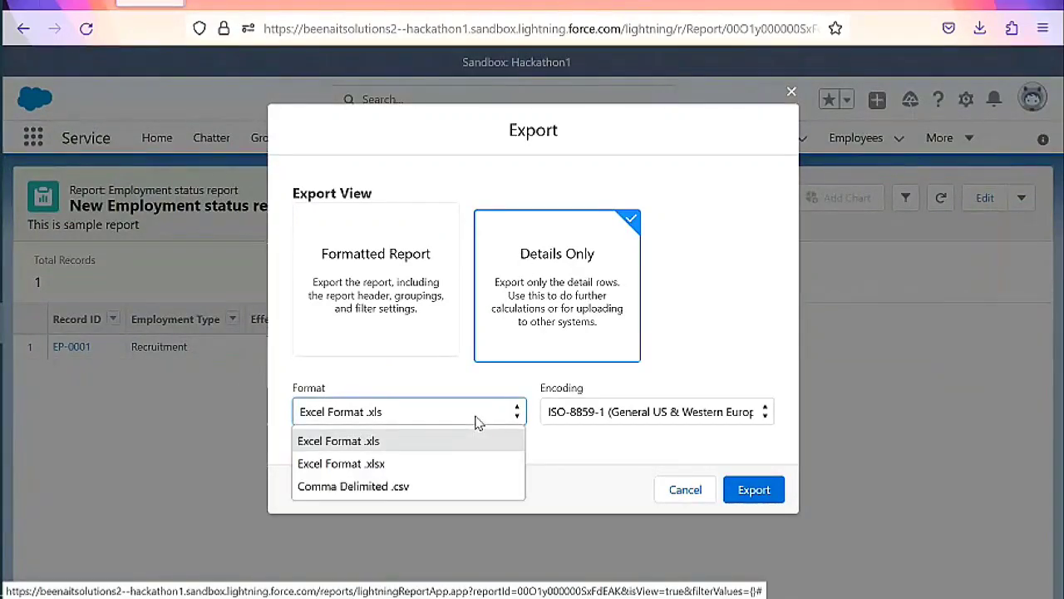
{"action": "left_click", "coordinate": [423, 486]}
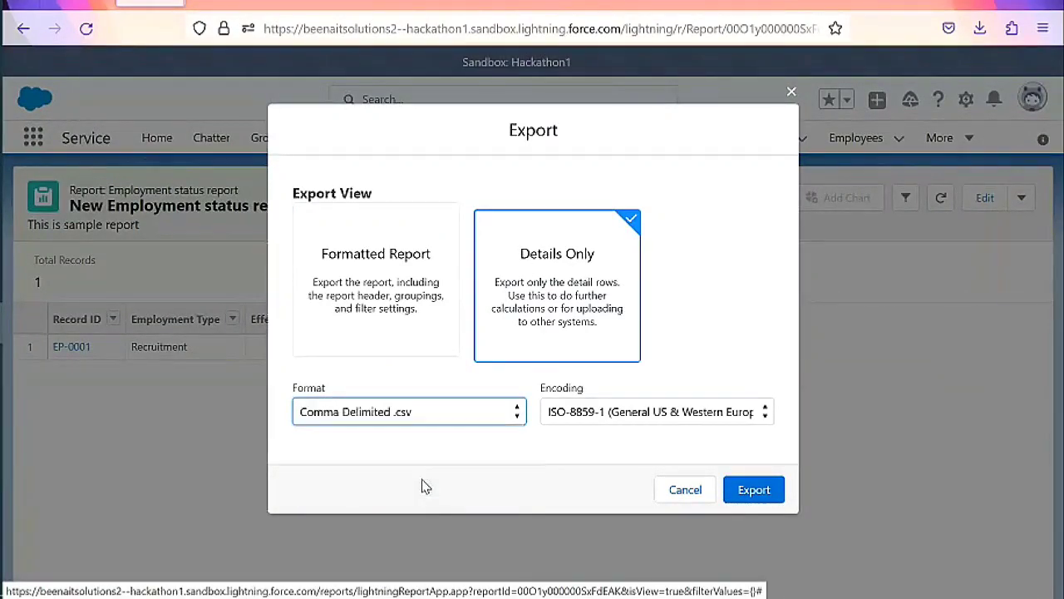
{"action": "left_click", "coordinate": [753, 491]}
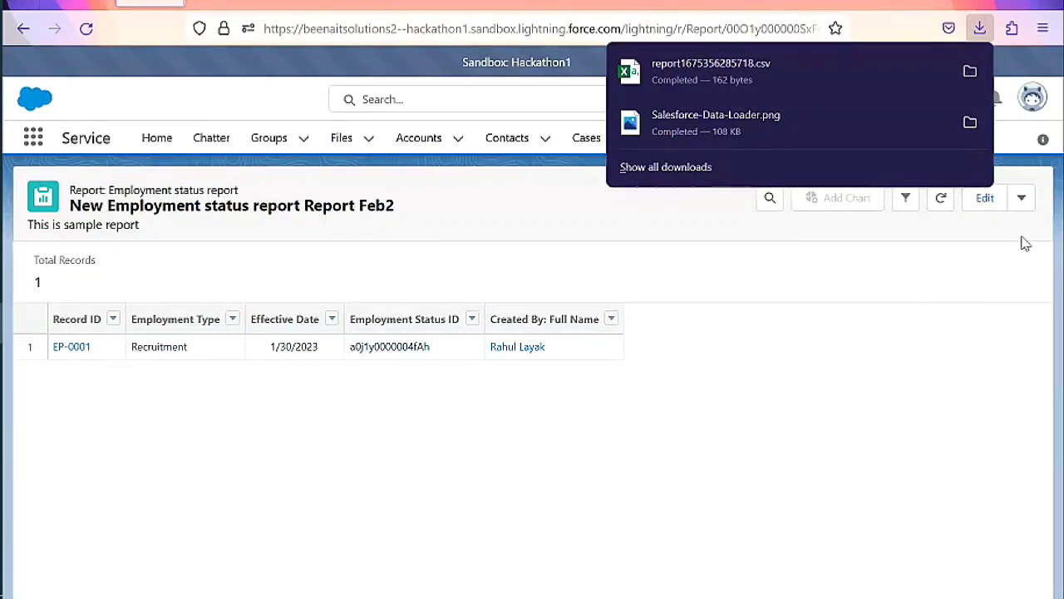
{"action": "left_click", "coordinate": [1025, 203]}
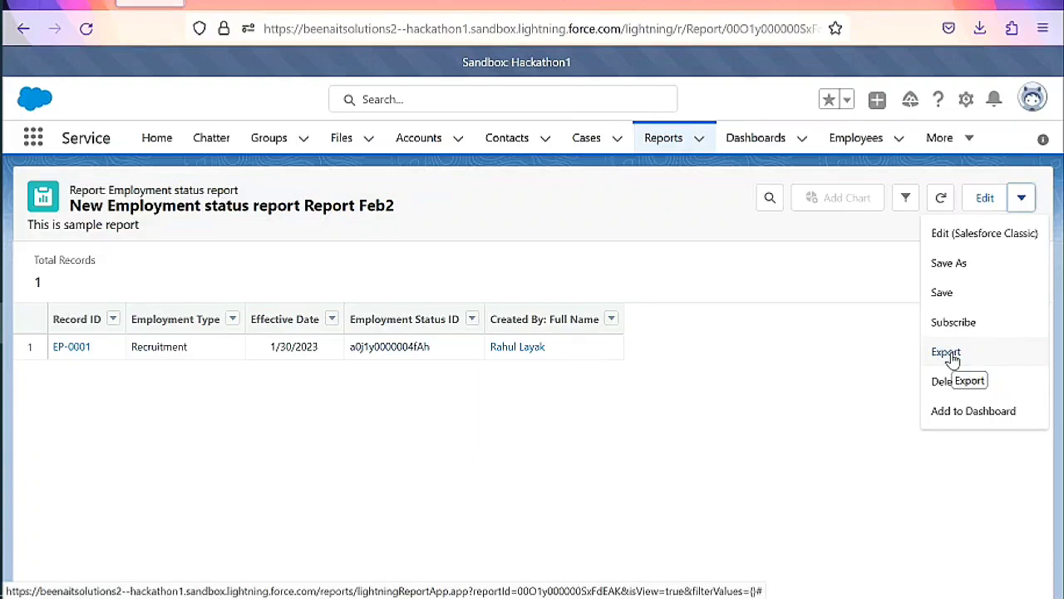
{"action": "left_click", "coordinate": [830, 319]}
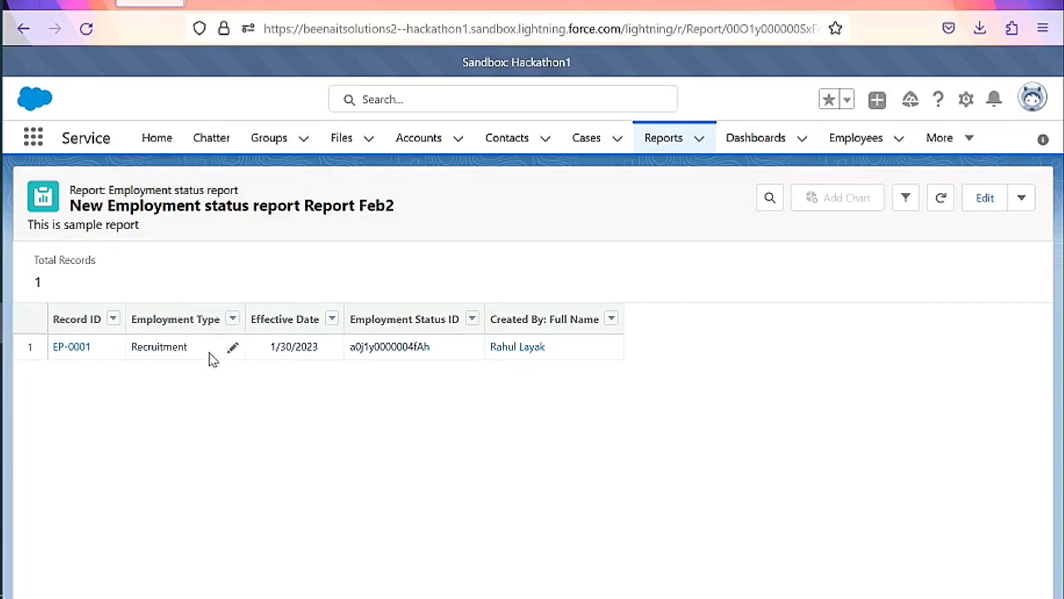
- Examine the report's filters and the options available for the Show Me filter
{"action": "left_click", "coordinate": [906, 200]}
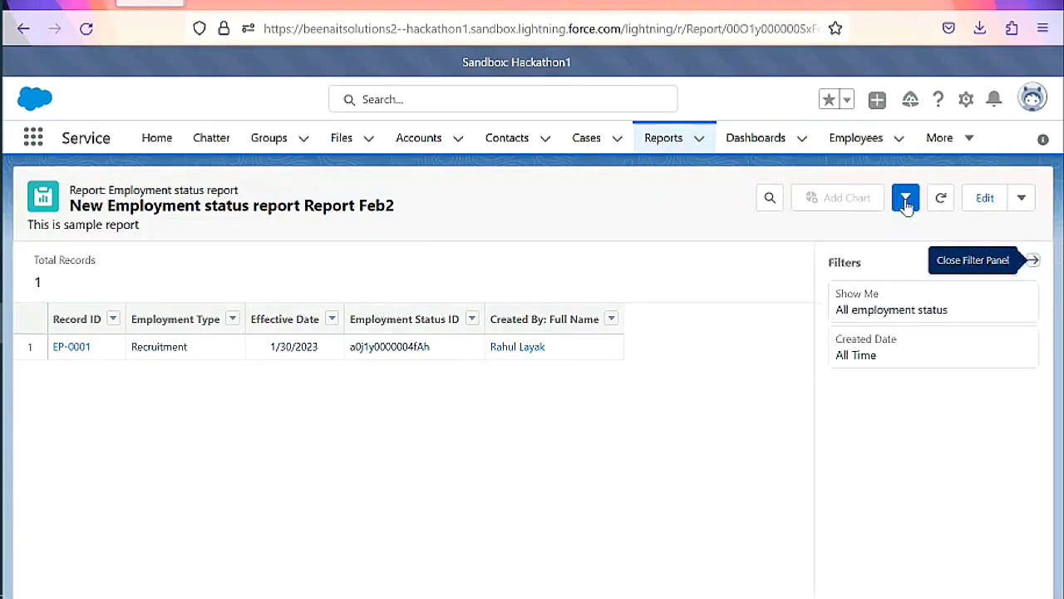
{"action": "left_click", "coordinate": [895, 314]}
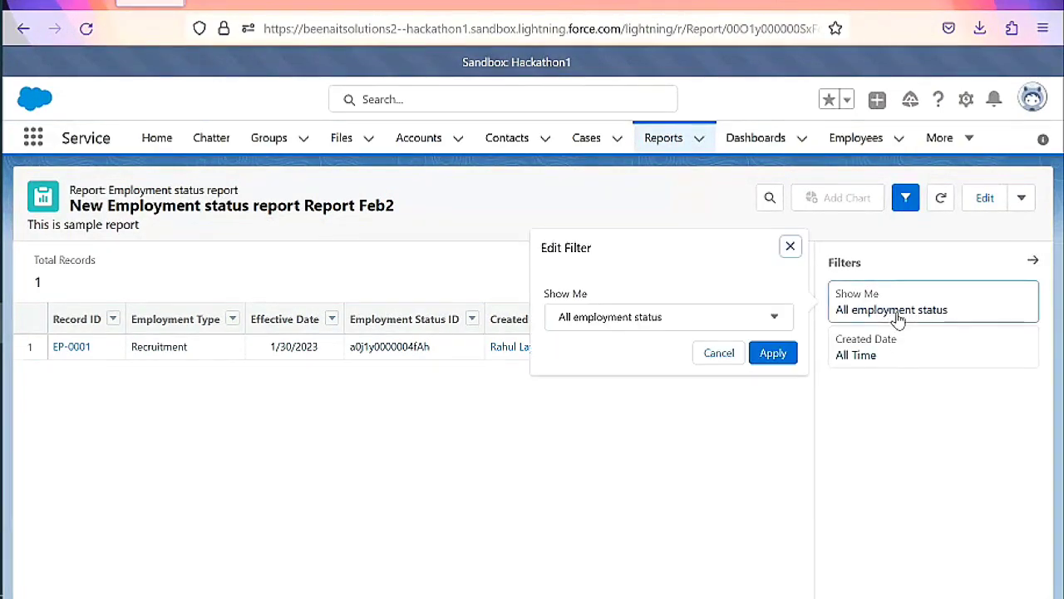
{"action": "left_click", "coordinate": [727, 320]}
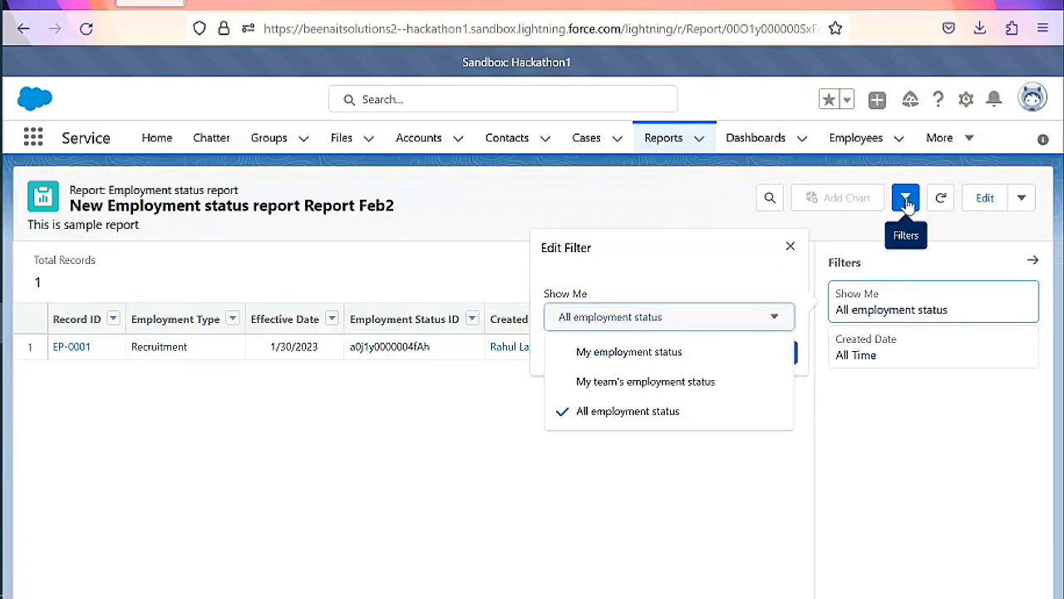
{"action": "left_click", "coordinate": [936, 349]}
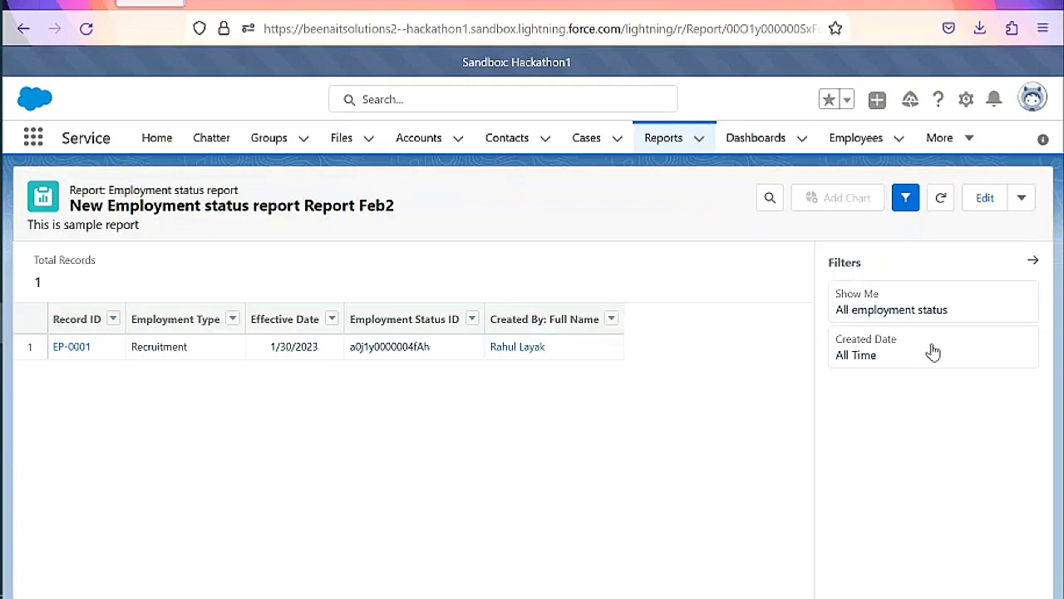
- Examine the date fields that the Created Date filter can use, and leave the filter as it is
{"action": "left_click", "coordinate": [747, 324]}
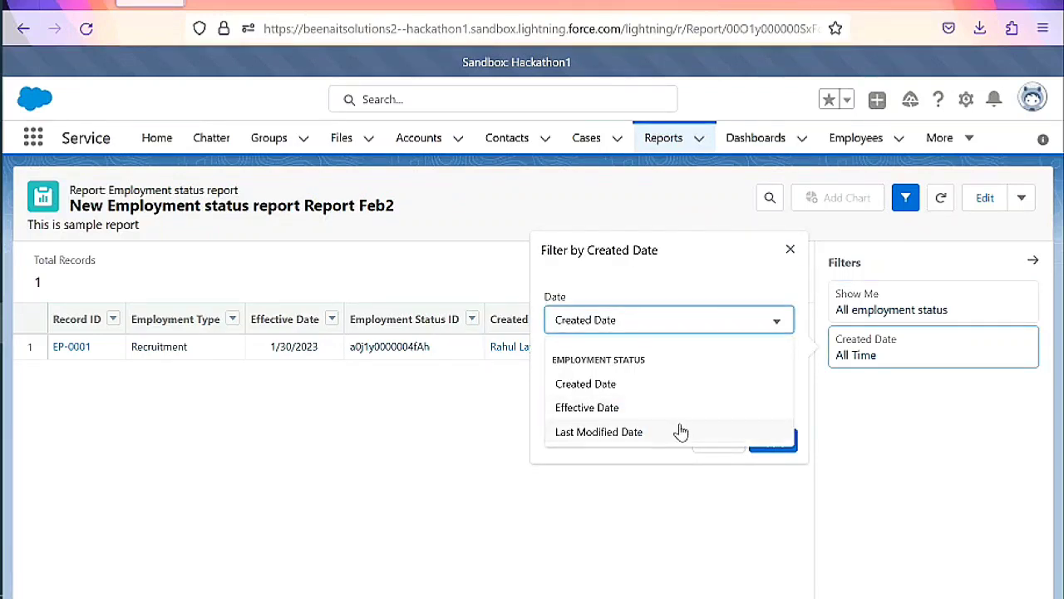
{"action": "left_click", "coordinate": [790, 249]}
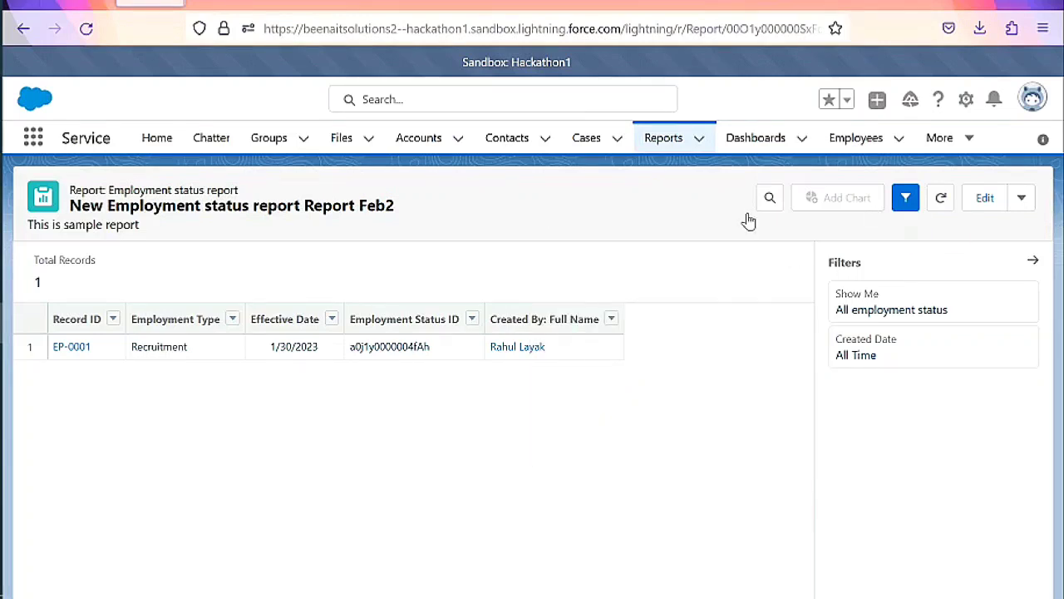
- Open the report for editing and add an Employment Type filter that equals Onboarding
{"action": "left_click", "coordinate": [981, 199]}
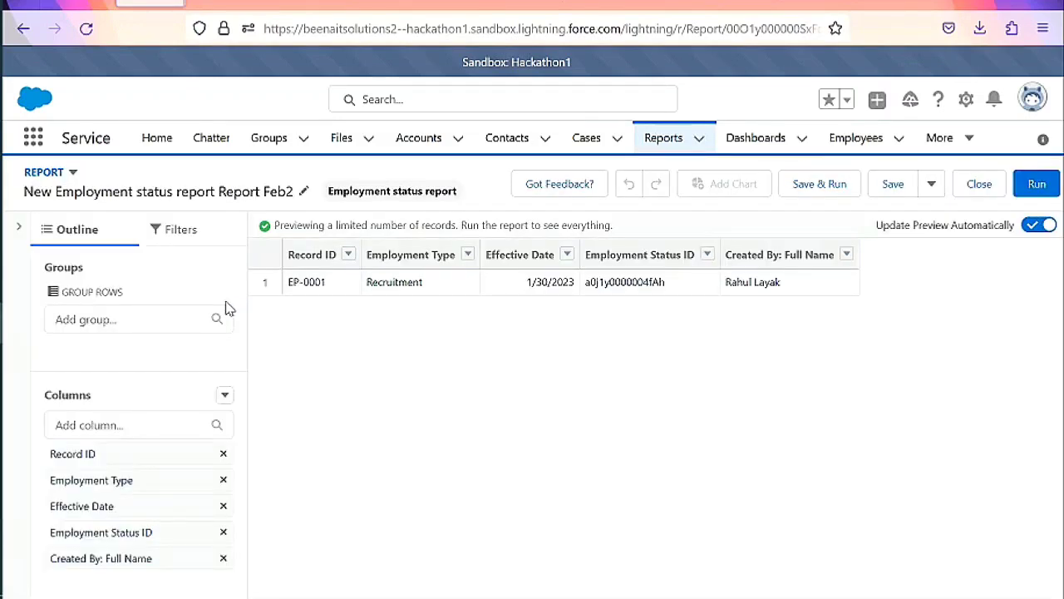
{"action": "left_click", "coordinate": [180, 238]}
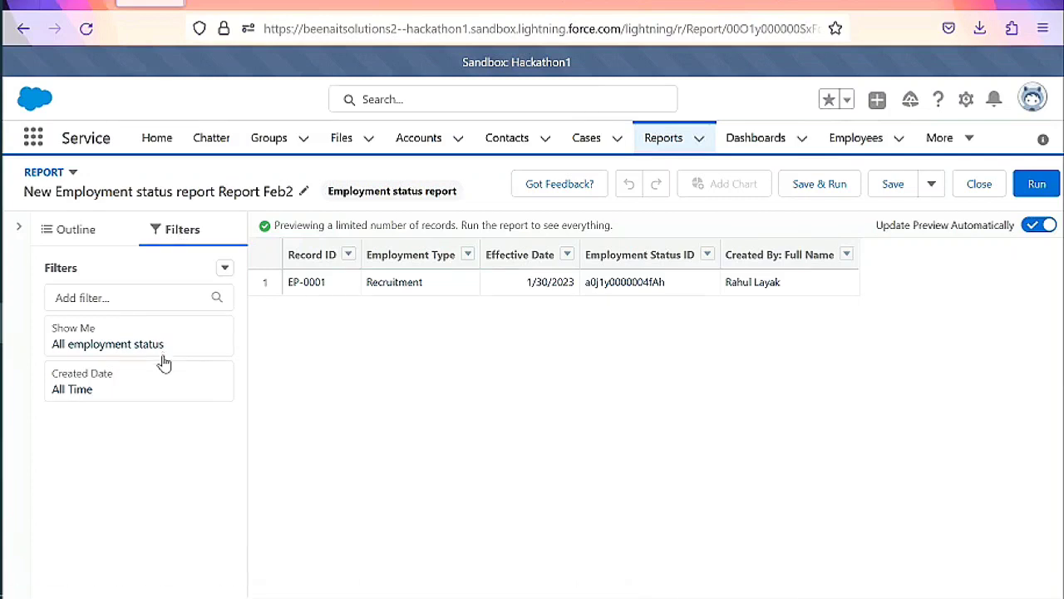
{"action": "left_click", "coordinate": [168, 299]}
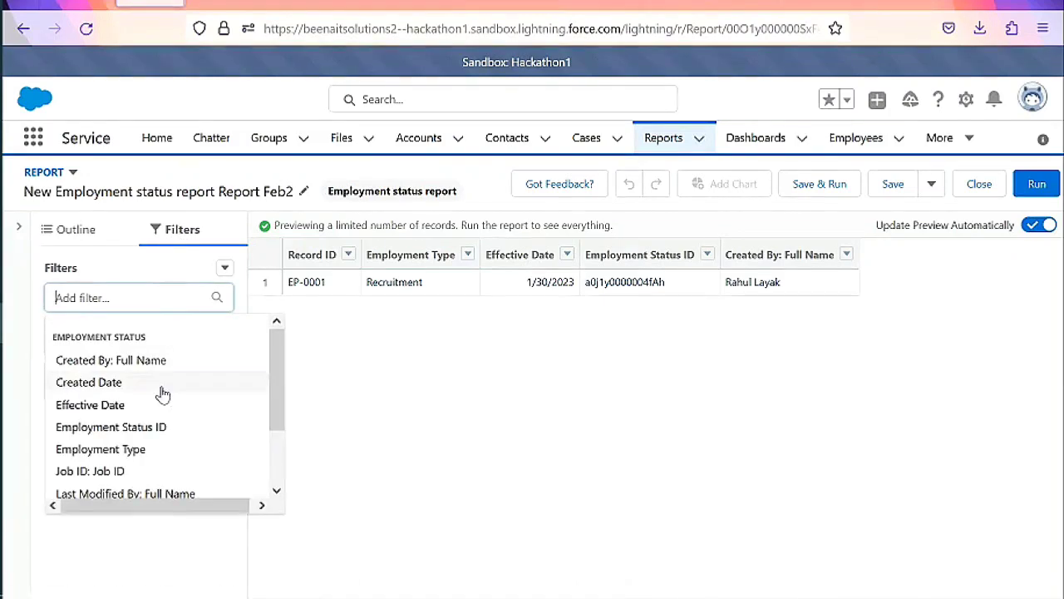
{"action": "left_click", "coordinate": [153, 450]}
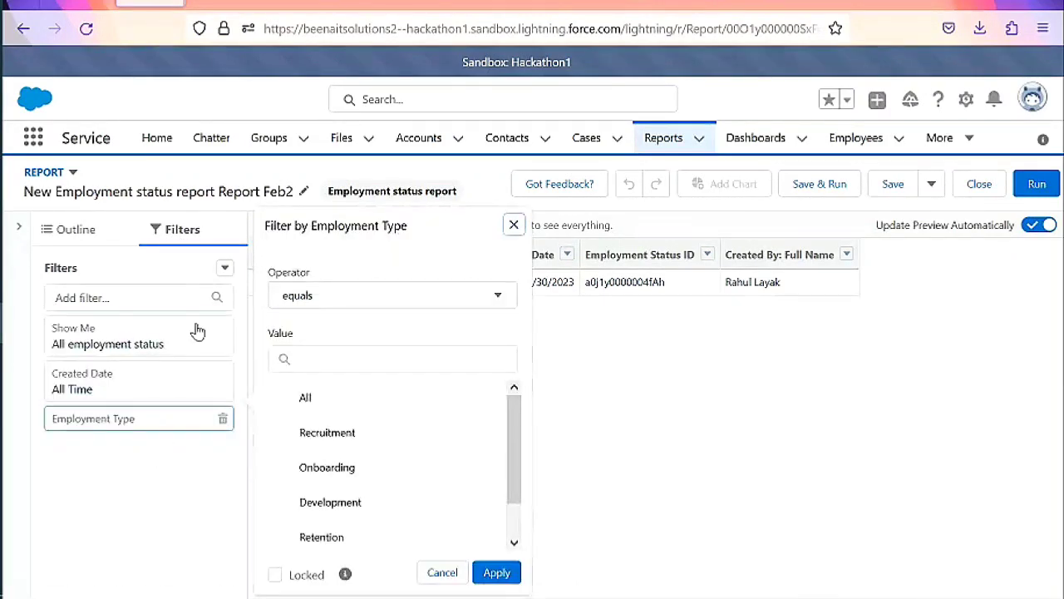
{"action": "left_click", "coordinate": [325, 298]}
{"action": "left_click", "coordinate": [316, 330]}
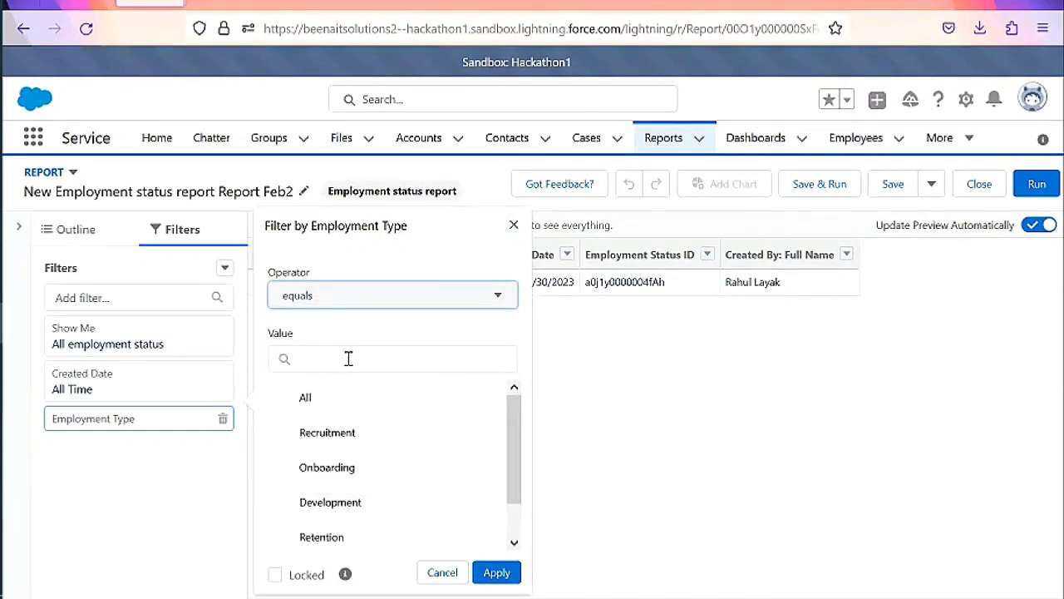
{"action": "left_click", "coordinate": [347, 359]}
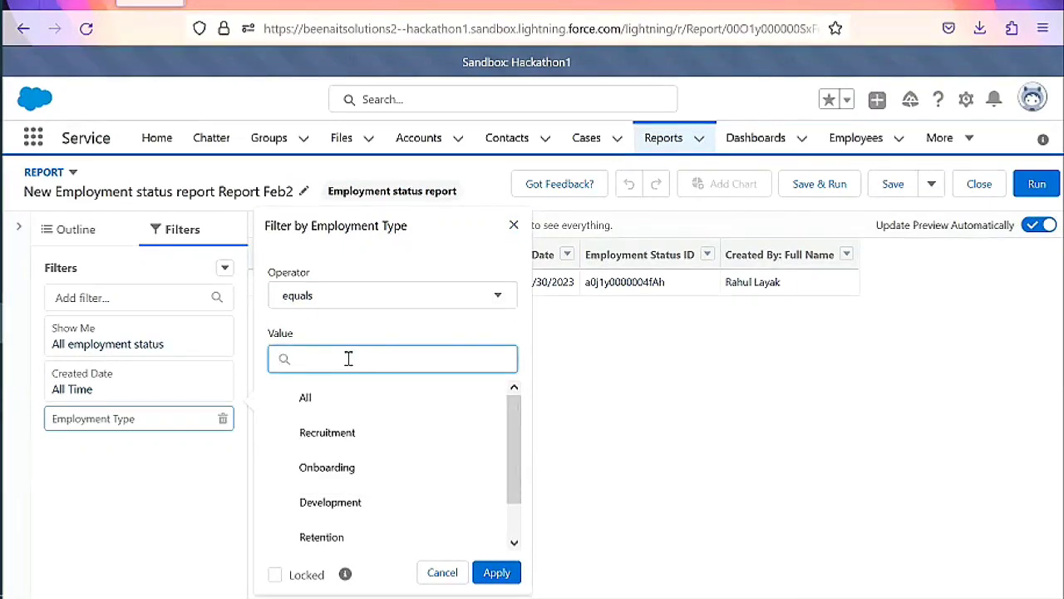
{"action": "left_click", "coordinate": [343, 472]}
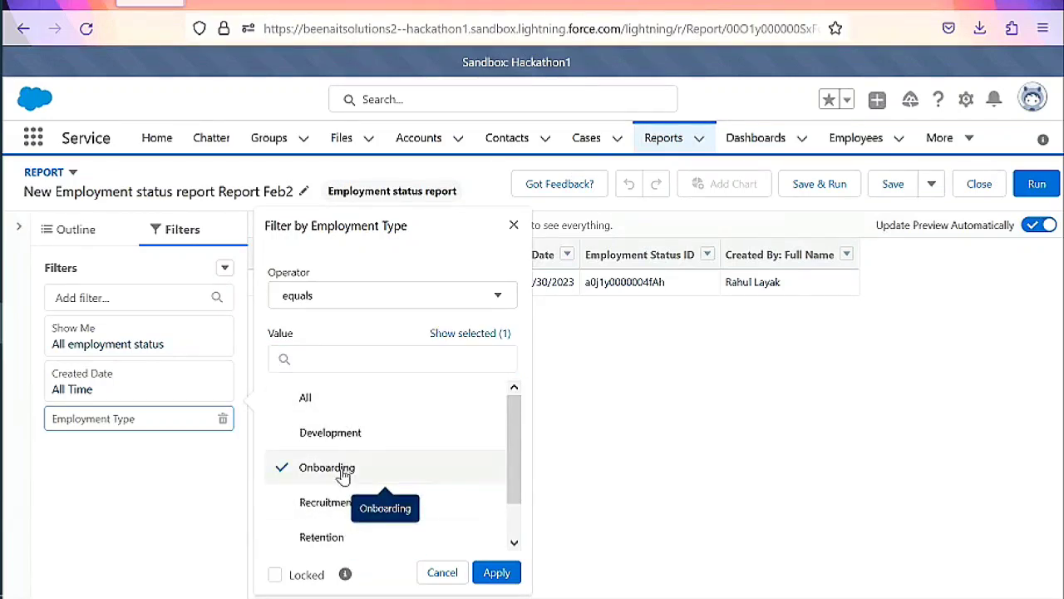
{"action": "left_click", "coordinate": [494, 573]}
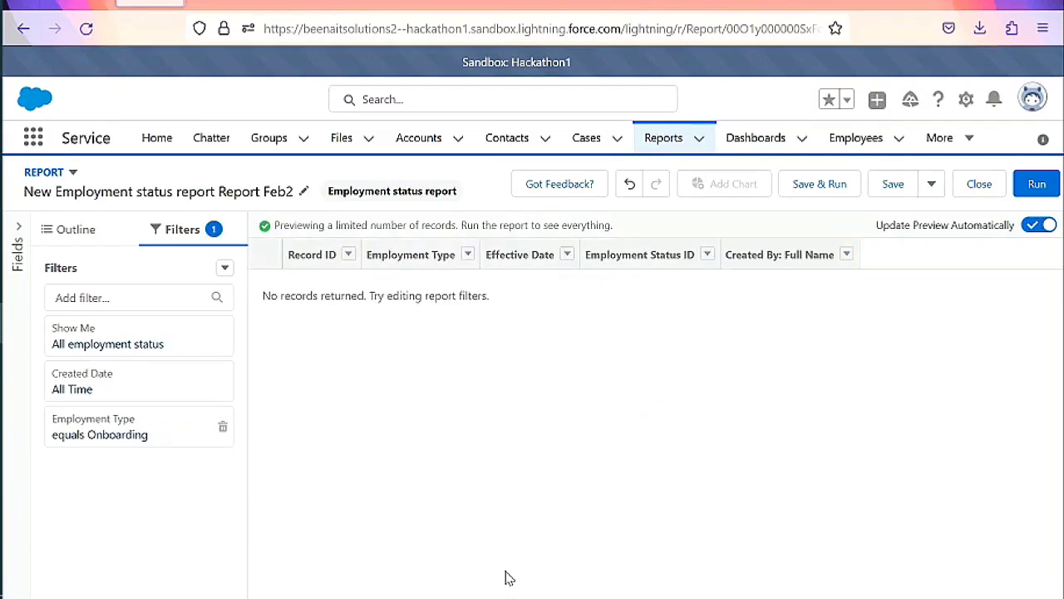
- Change the Employment Type filter's value to Recruitment only and apply it
{"action": "left_click_drag", "start_coordinate": [271, 298], "coordinate": [466, 361]}
{"action": "left_click", "coordinate": [466, 375]}
{"action": "left_click", "coordinate": [172, 436]}
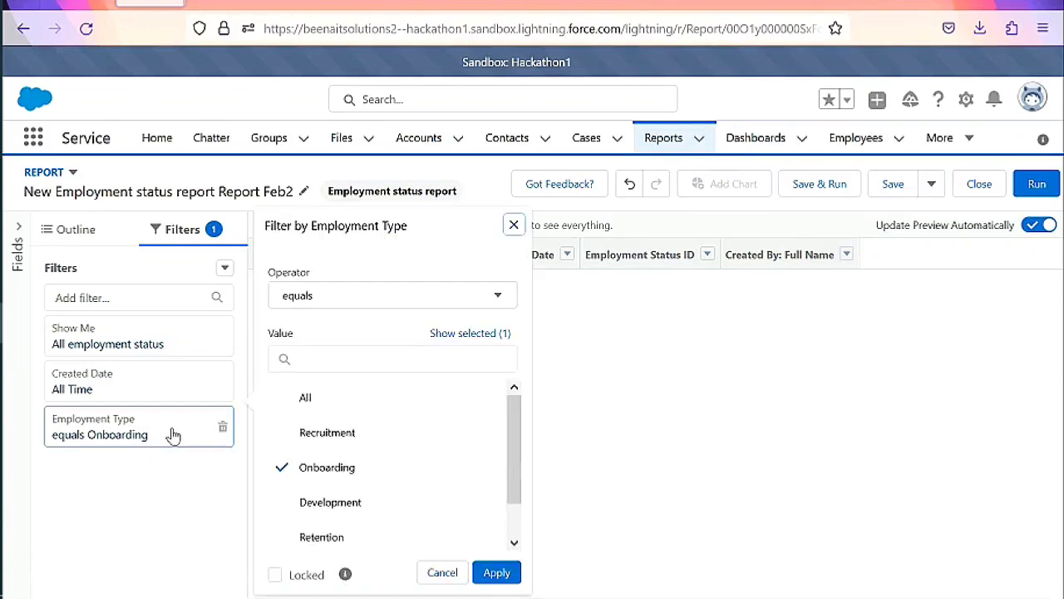
{"action": "left_click", "coordinate": [350, 439]}
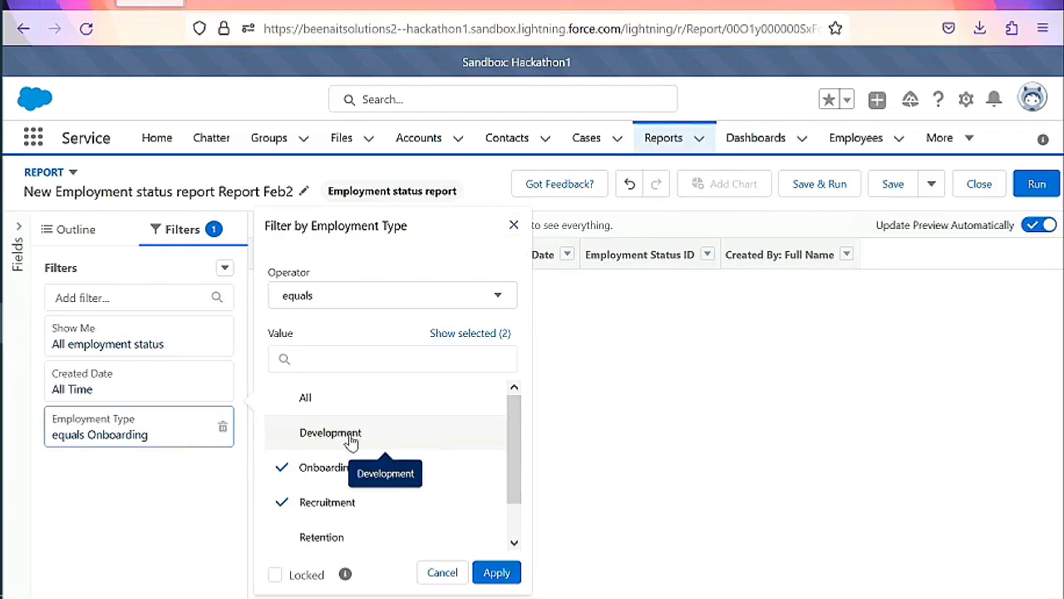
{"action": "left_click", "coordinate": [280, 503]}
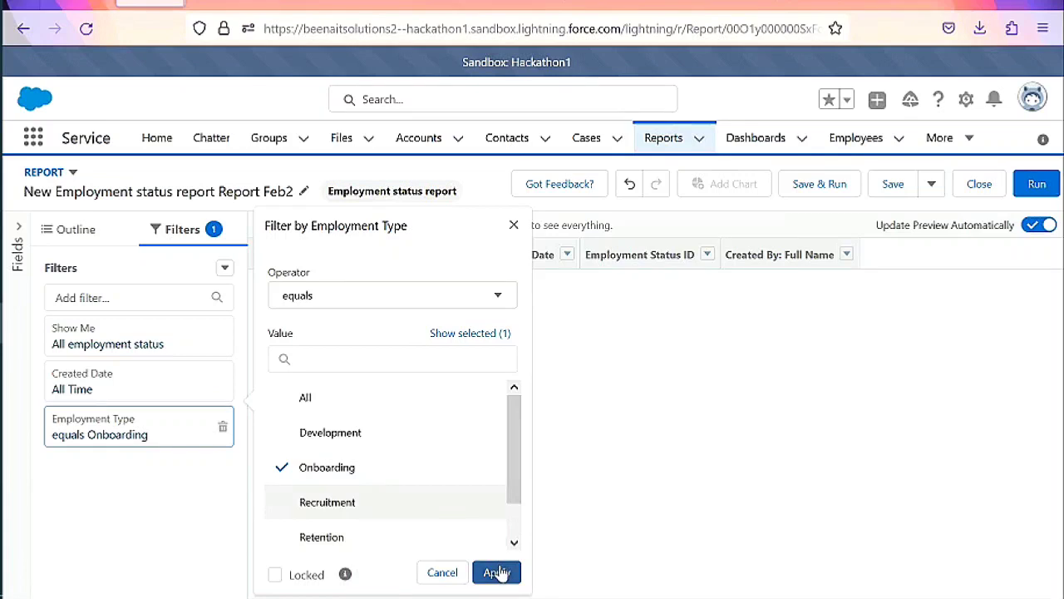
{"action": "left_click", "coordinate": [284, 473]}
{"action": "left_click", "coordinate": [280, 503]}
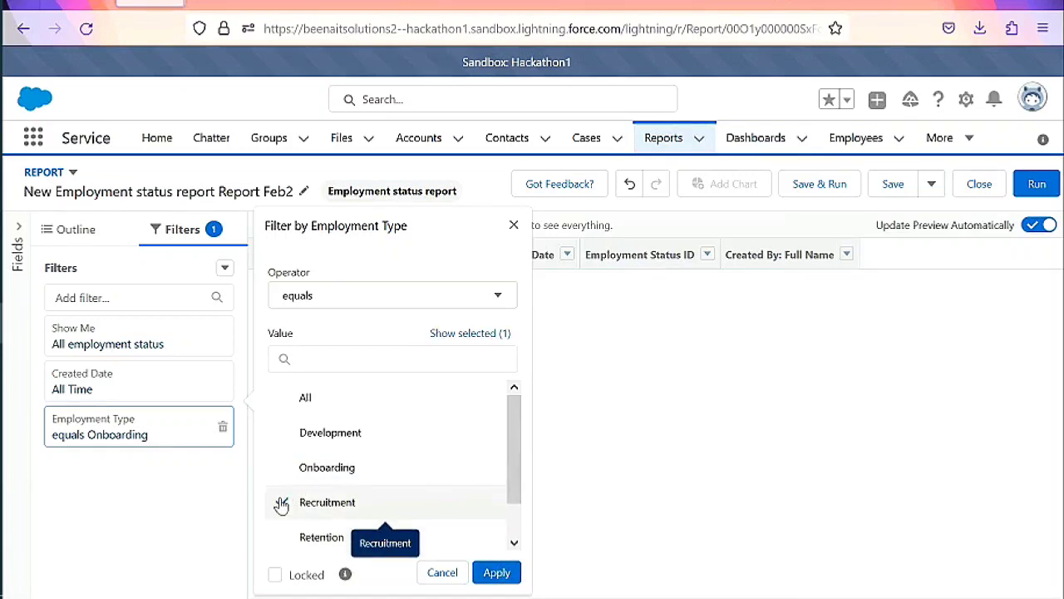
{"action": "left_click", "coordinate": [494, 572]}
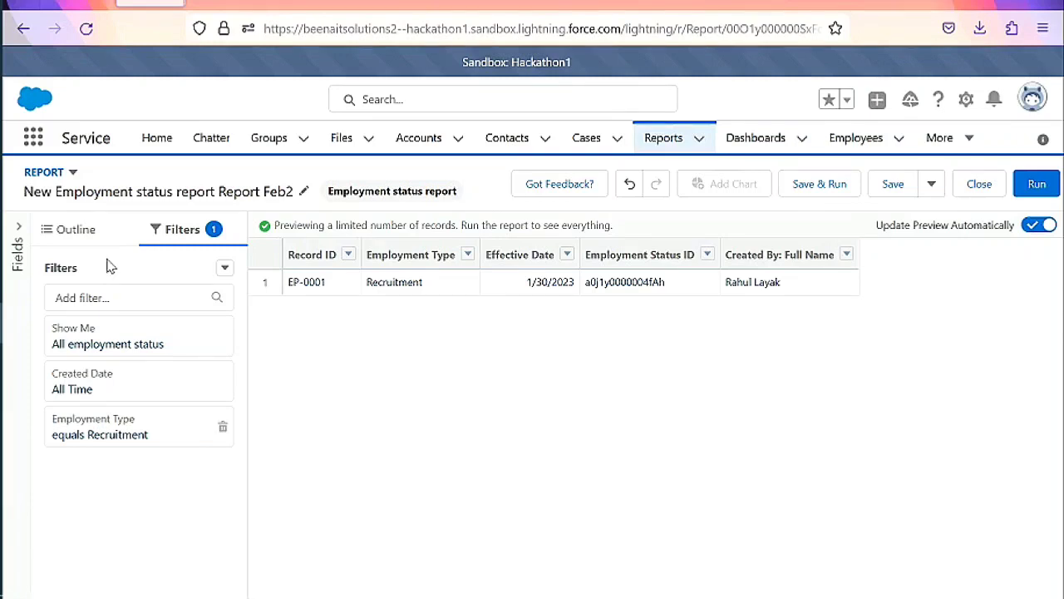
- Expand the list of Employment Status fields available to the report and review it
{"action": "left_click", "coordinate": [18, 240]}
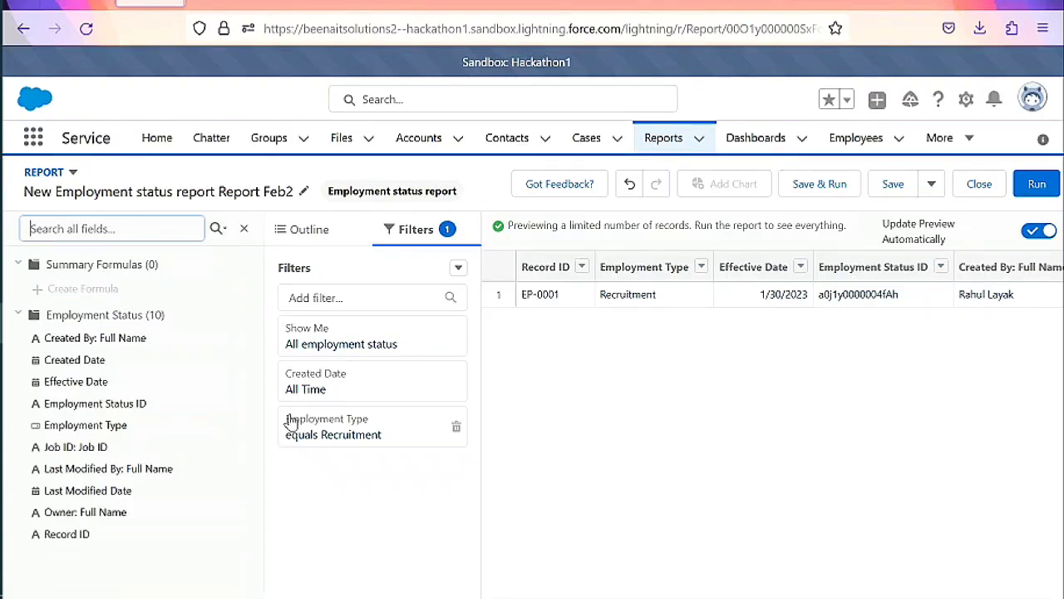
{"action": "left_click", "coordinate": [1, 565]}
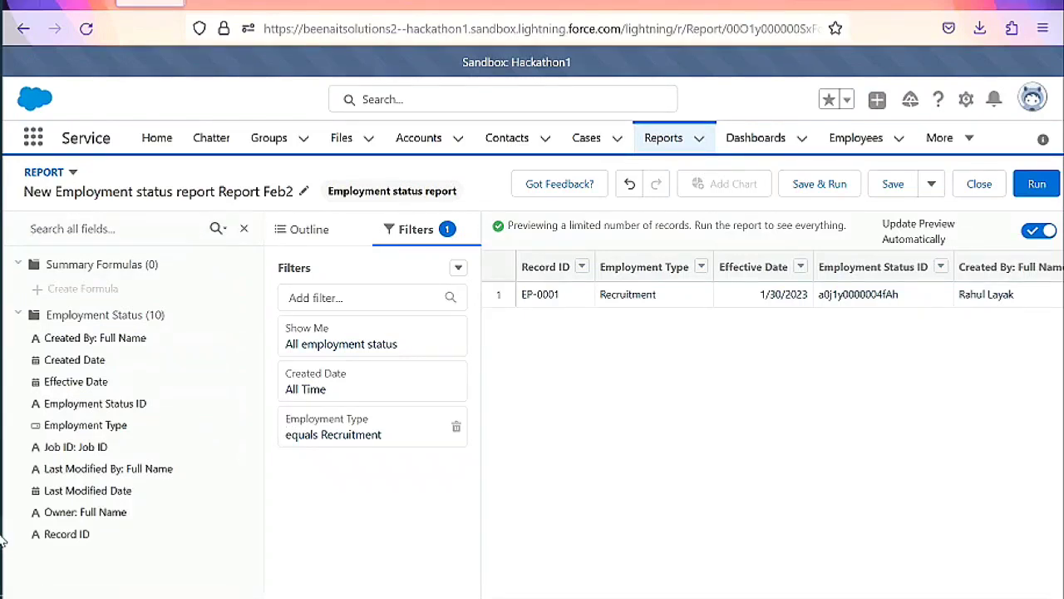
{"action": "left_click", "coordinate": [2, 565]}
- Switch to the Setup browser tab and examine the object relationships of the Jobs with Employment status report type
{"action": "left_click", "coordinate": [221, 7]}
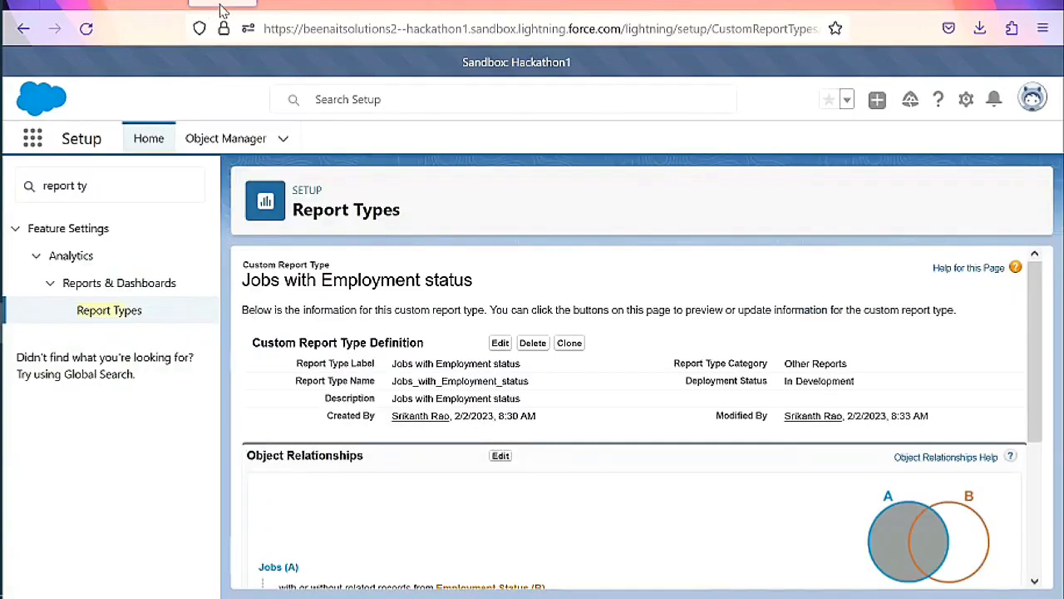
{"action": "scroll", "coordinate": [537, 444], "scroll_direction": "down", "scroll_amount": 3}
{"action": "scroll", "coordinate": [536, 445], "scroll_direction": "down", "scroll_amount": 1}
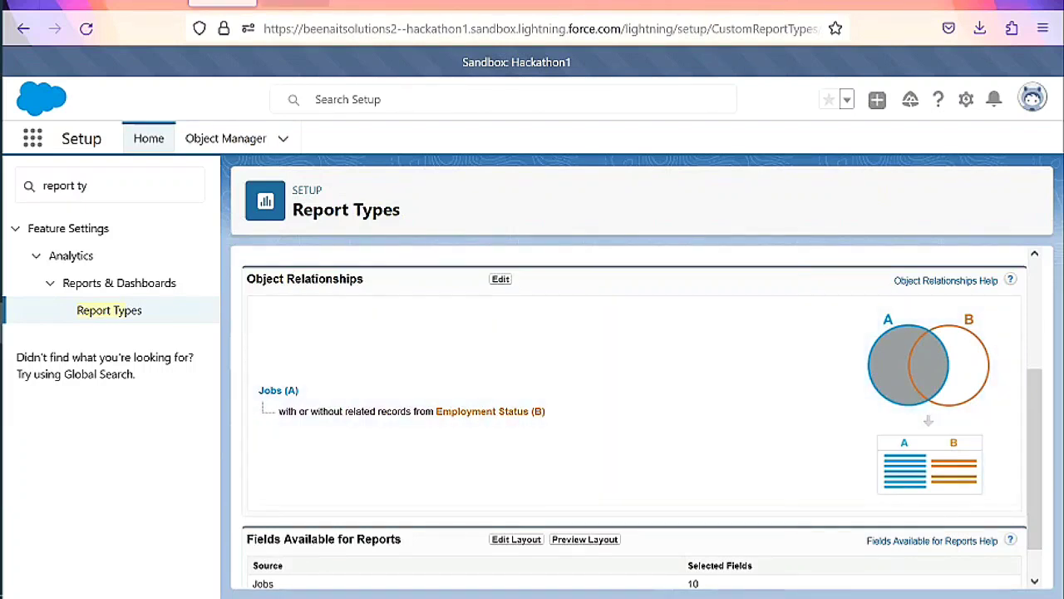
- Return to the report being edited and go back to the Reports list, saving and closing the report
{"action": "left_click", "coordinate": [150, 2]}
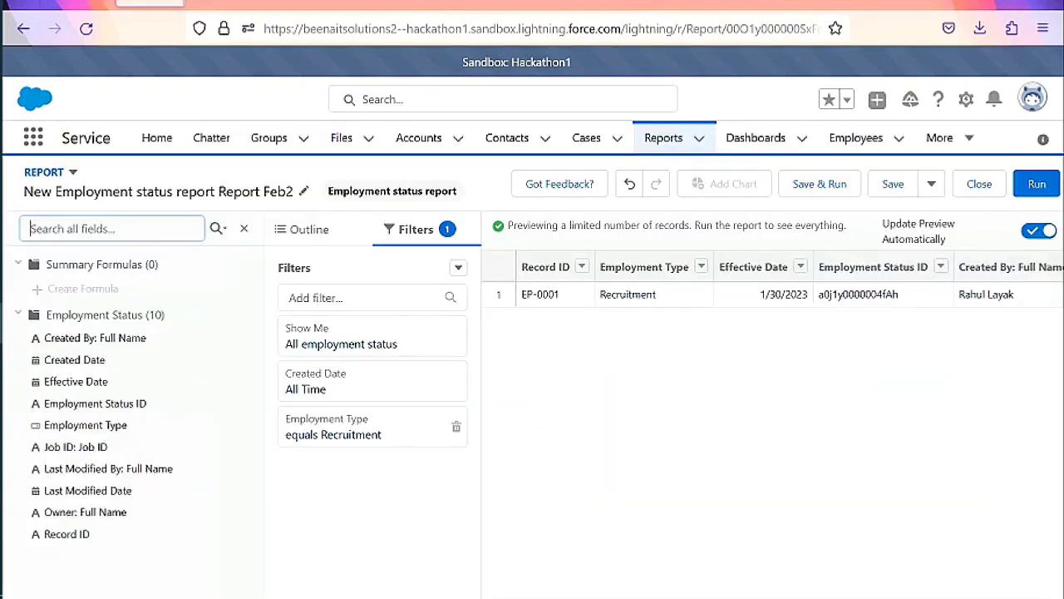
{"action": "left_click", "coordinate": [663, 140]}
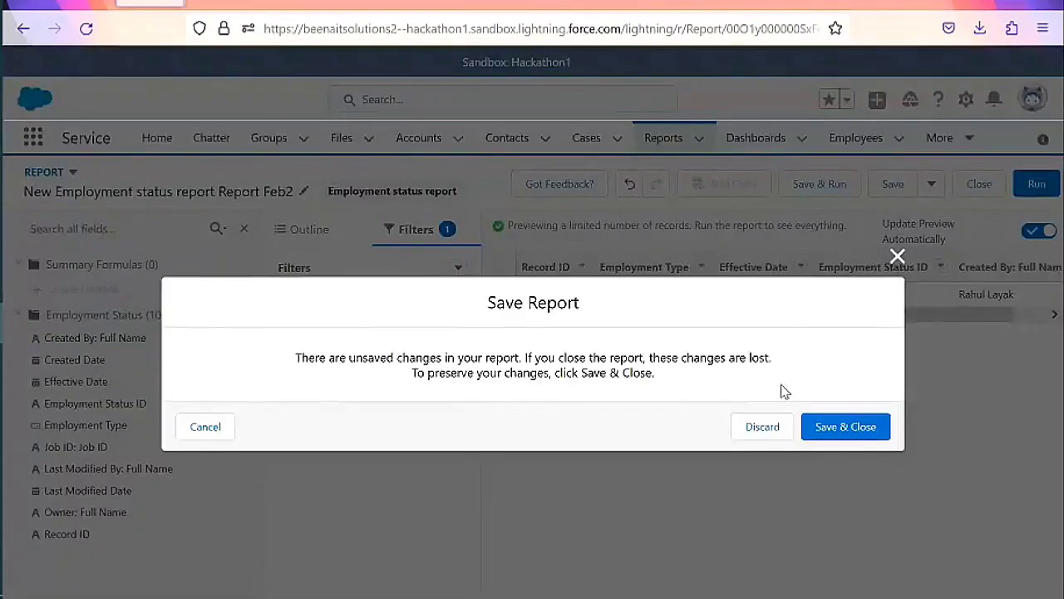
{"action": "left_click", "coordinate": [842, 426]}
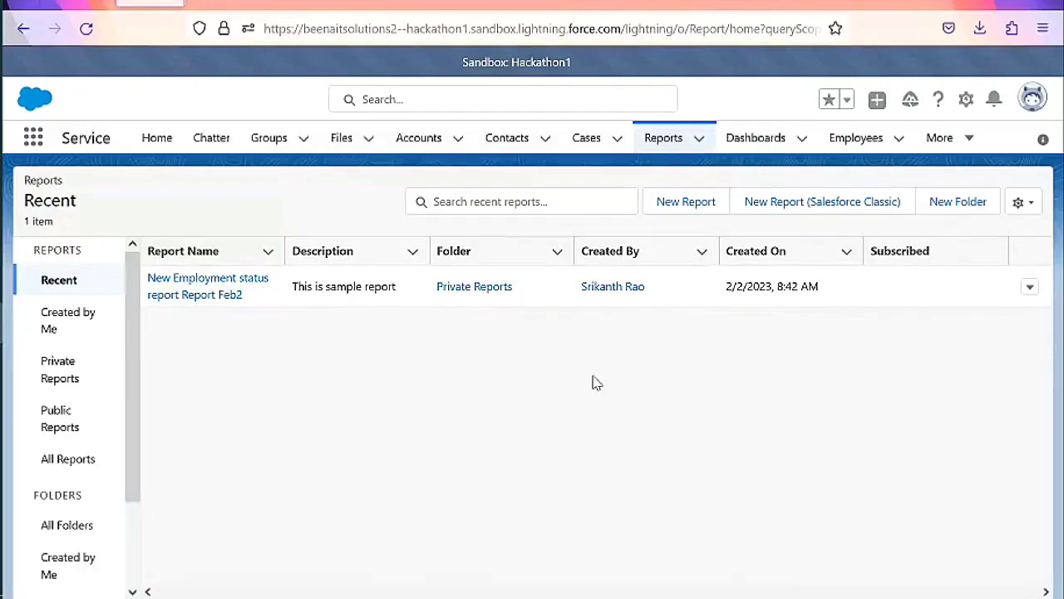
- Create a new report from the Jobs with Employment status type, searching for jobs in the Other Reports category
{"action": "left_click", "coordinate": [689, 200]}
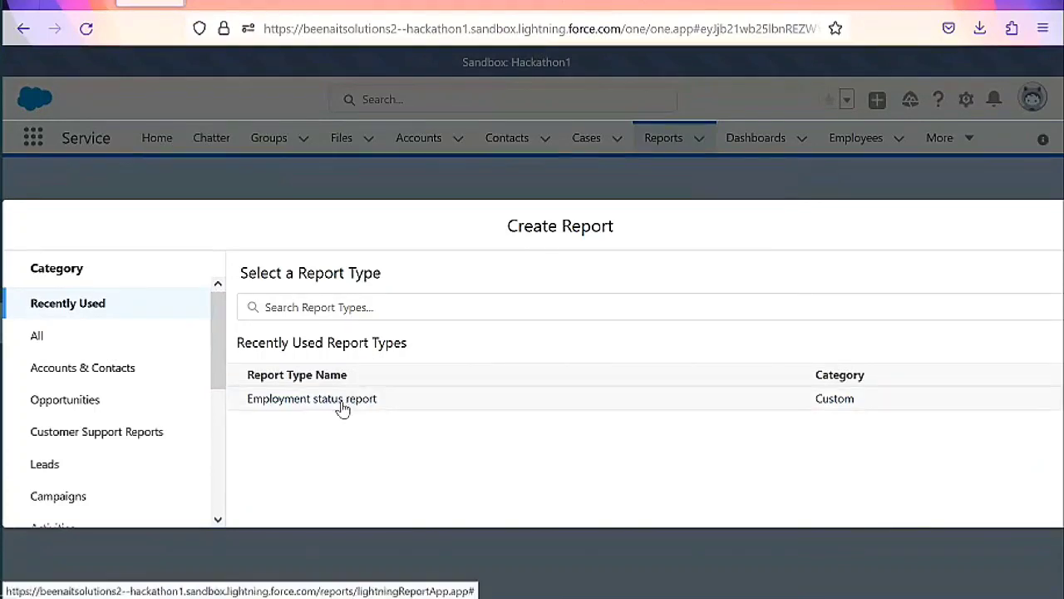
{"action": "left_click", "coordinate": [359, 310]}
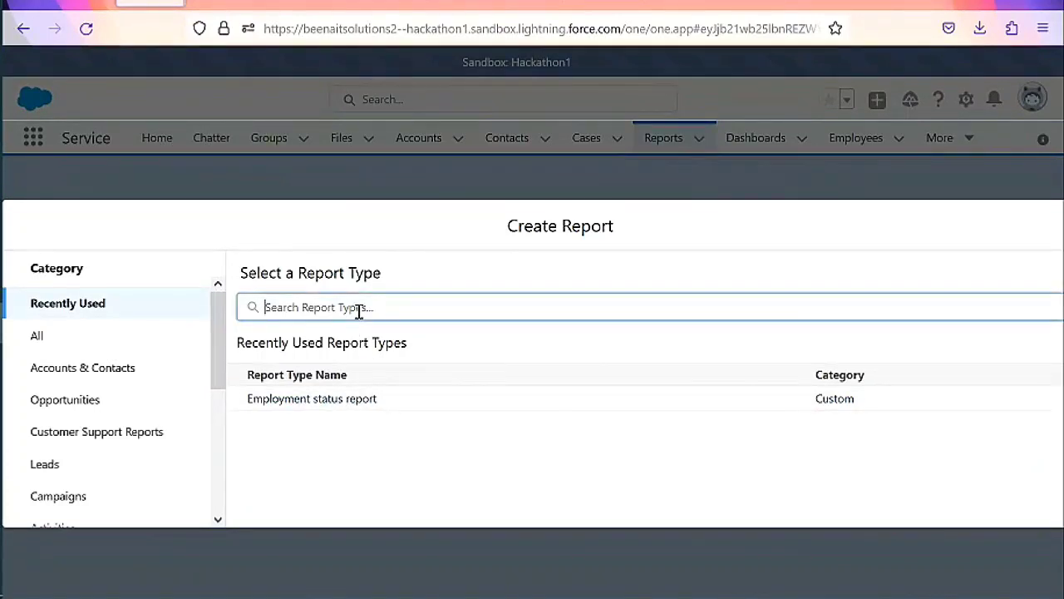
{"action": "type", "text": "jobs"}
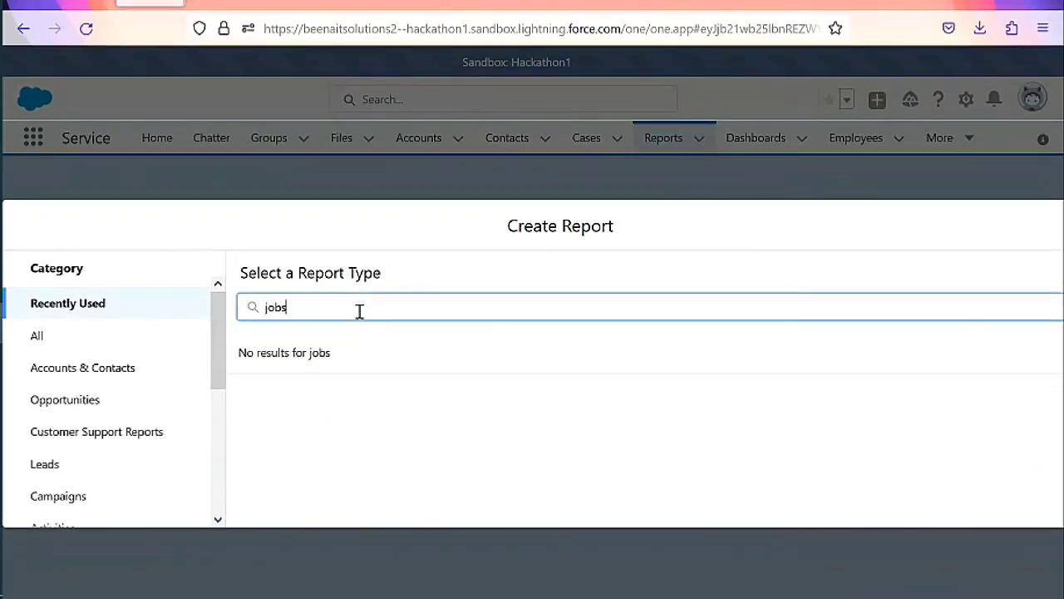
{"action": "key", "text": "BackSpace"}
{"action": "key", "text": "BackSpace"}
{"action": "key", "text": "BackSpace"}
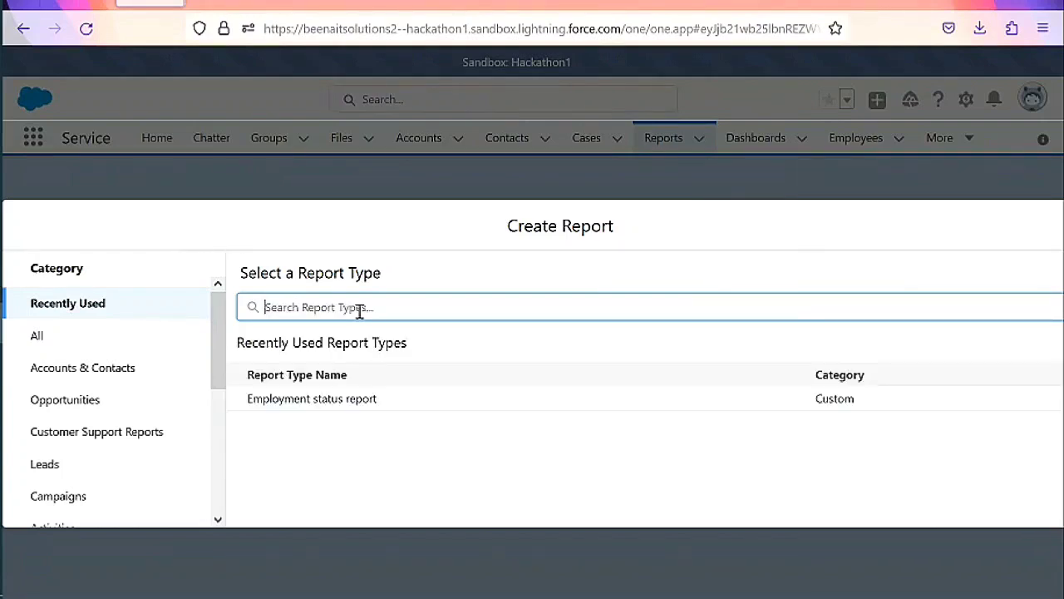
{"action": "scroll", "coordinate": [71, 423], "scroll_direction": "down", "scroll_amount": 5}
{"action": "left_click", "coordinate": [83, 476]}
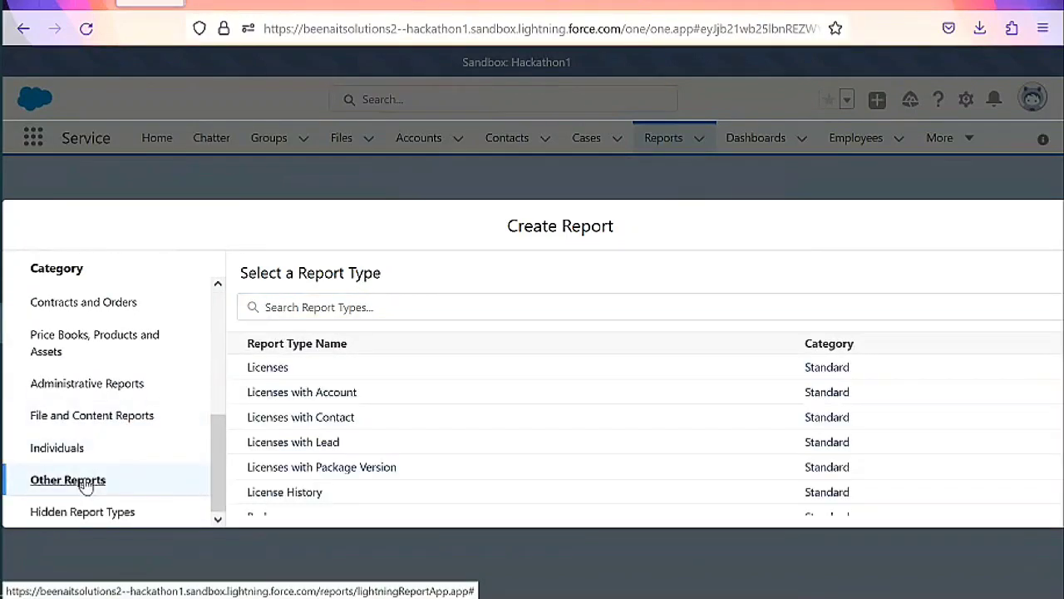
{"action": "left_click", "coordinate": [341, 309]}
{"action": "type", "text": "jobs"}
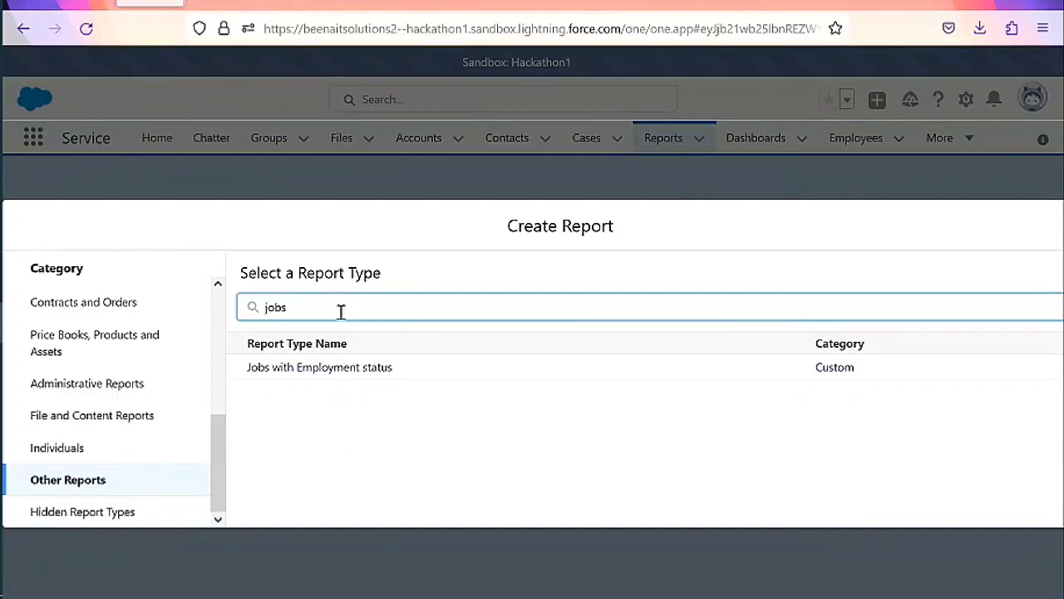
{"action": "left_click", "coordinate": [319, 372]}
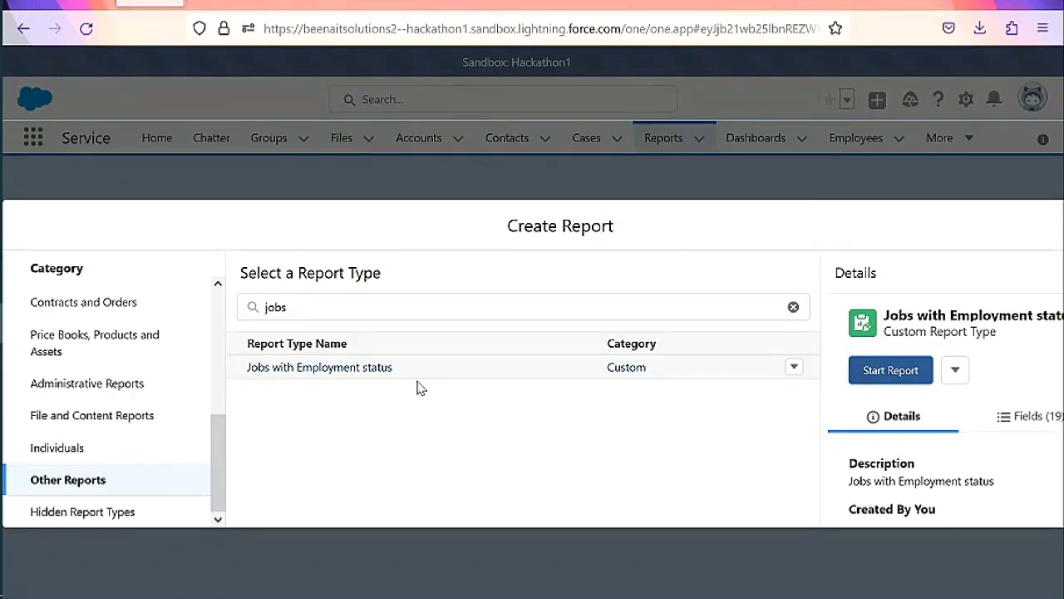
{"action": "left_click", "coordinate": [895, 373]}
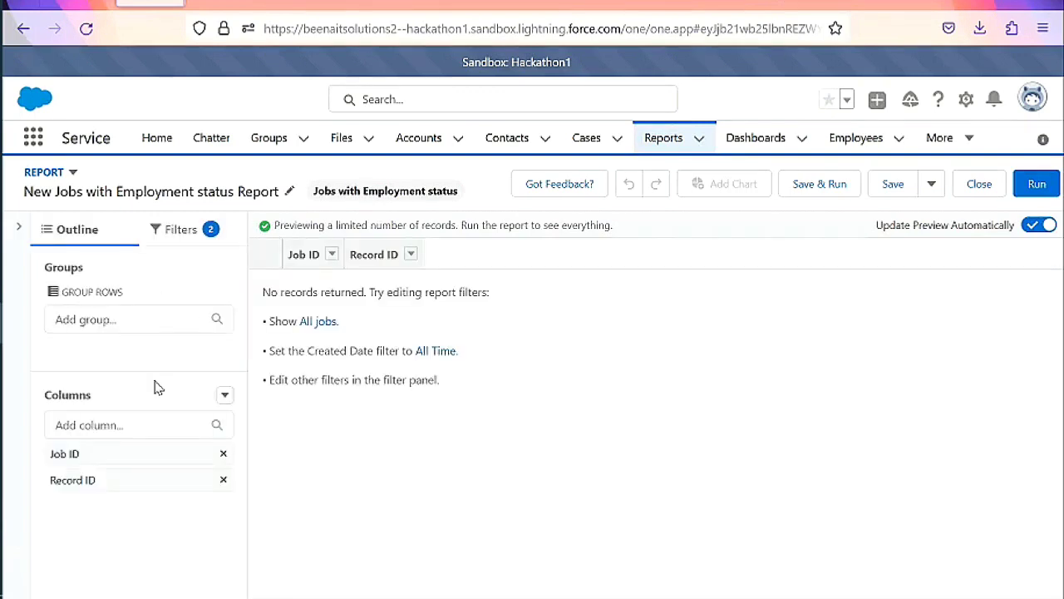
- In another Service browser tab, start a new report from the recently used Employment status report type
{"action": "left_click", "coordinate": [218, 2]}
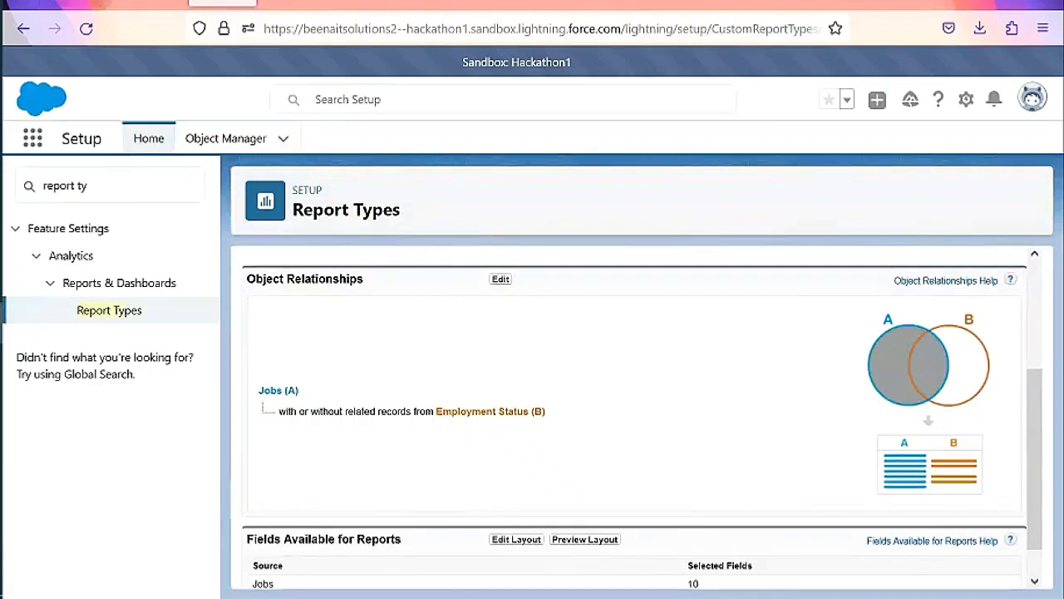
{"action": "left_click", "coordinate": [98, 7]}
{"action": "left_click", "coordinate": [661, 143]}
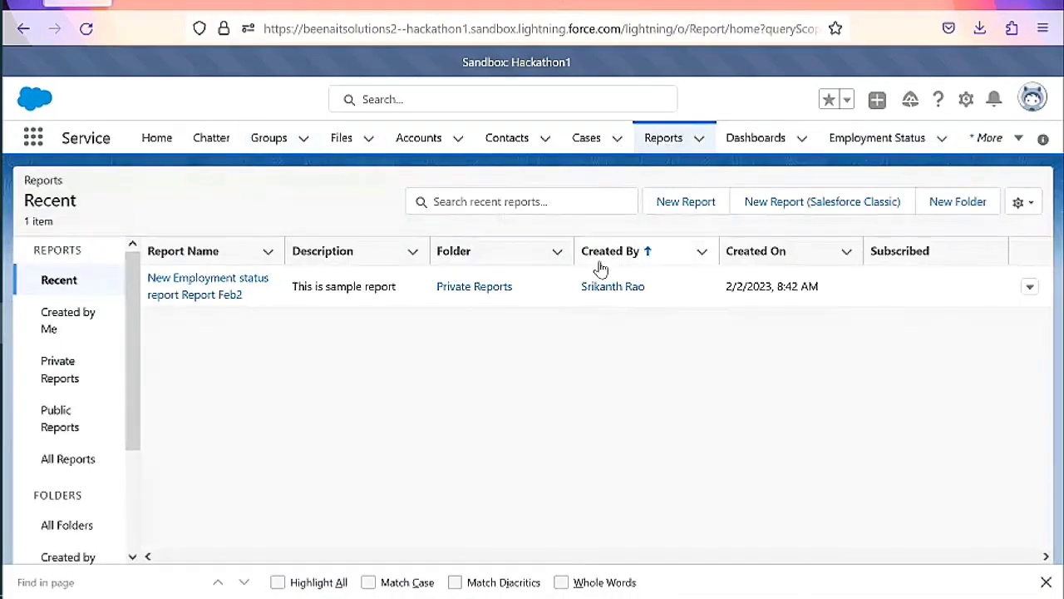
{"action": "left_click", "coordinate": [686, 203]}
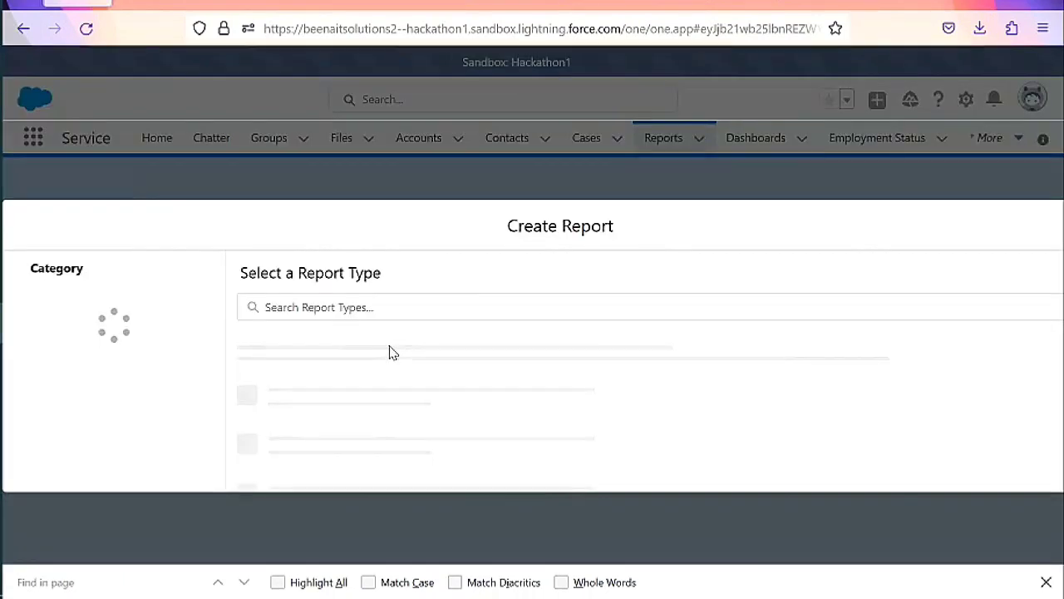
{"action": "left_click", "coordinate": [311, 401]}
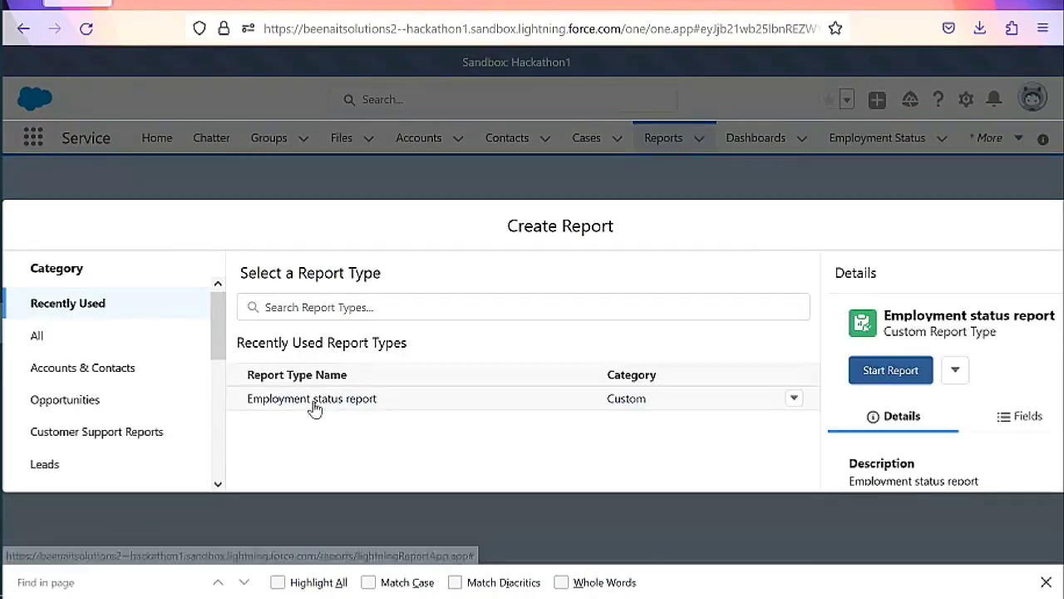
{"action": "left_click", "coordinate": [891, 381]}
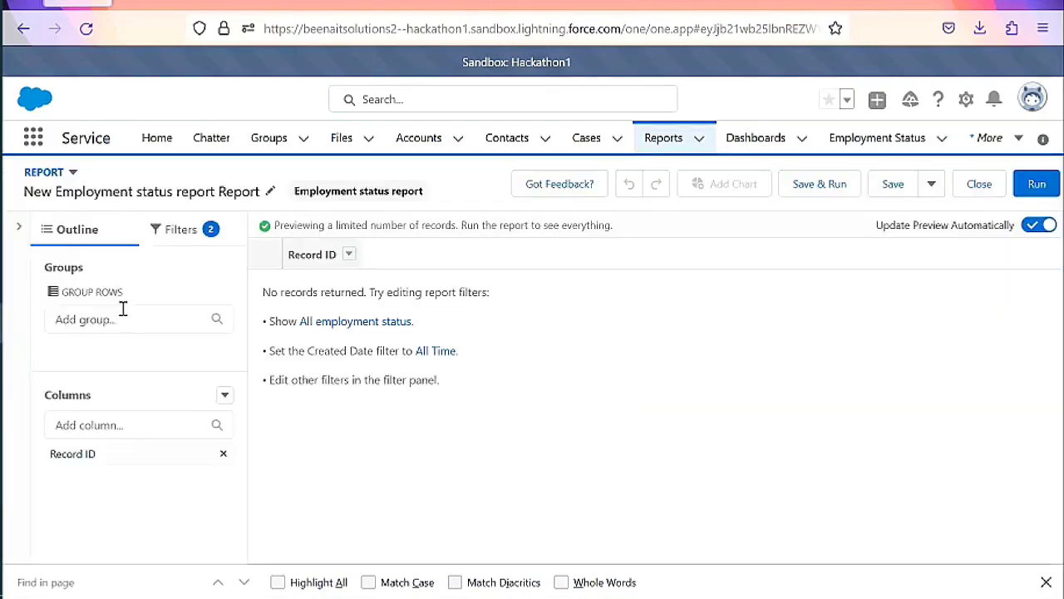
- Expand the available fields list in both the Employment status report and the Jobs with Employment status report
{"action": "left_click", "coordinate": [19, 227]}
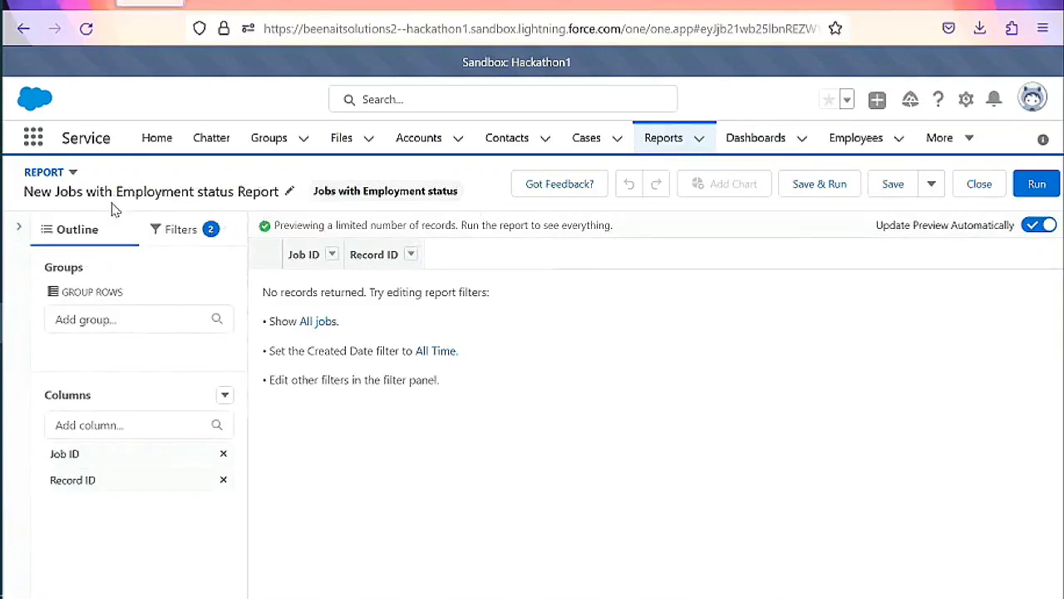
{"action": "left_click", "coordinate": [239, 192]}
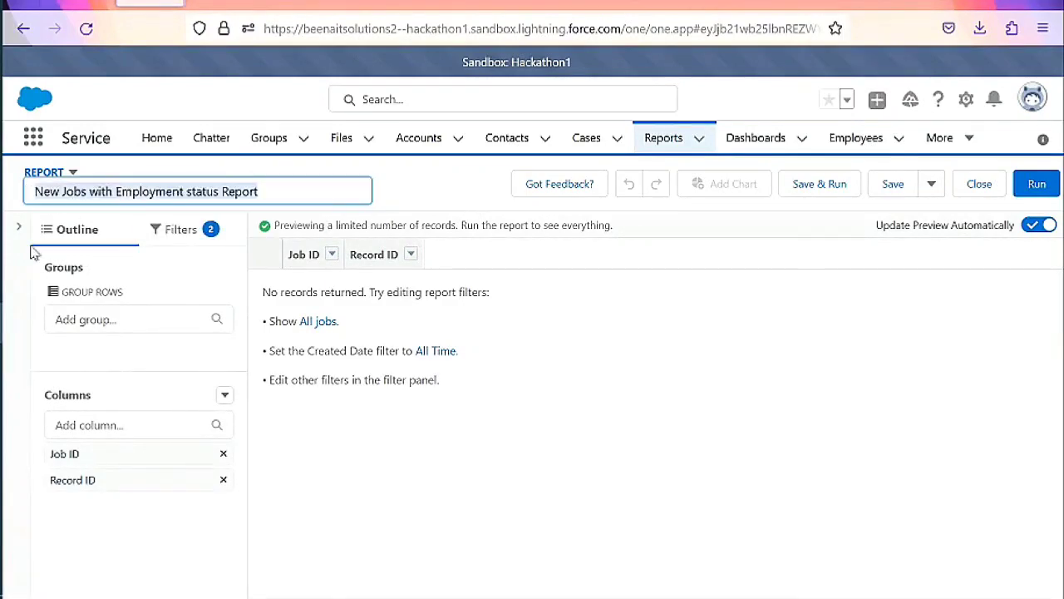
{"action": "left_click", "coordinate": [19, 226]}
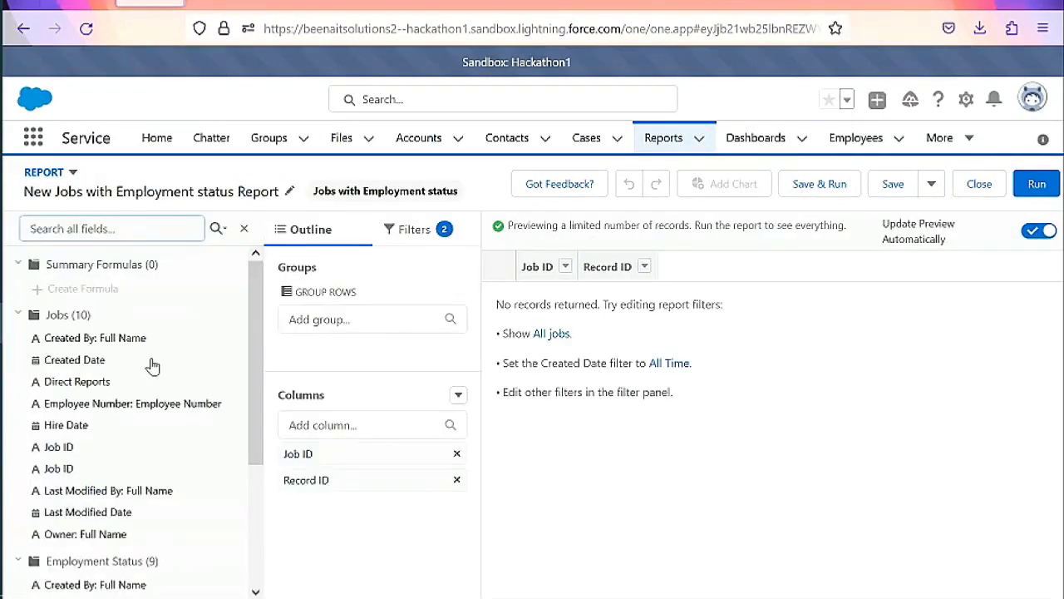
- Compare the available Jobs and Employment Status fields between the two new reports, switching between their browser tabs
{"action": "left_click", "coordinate": [82, 2]}
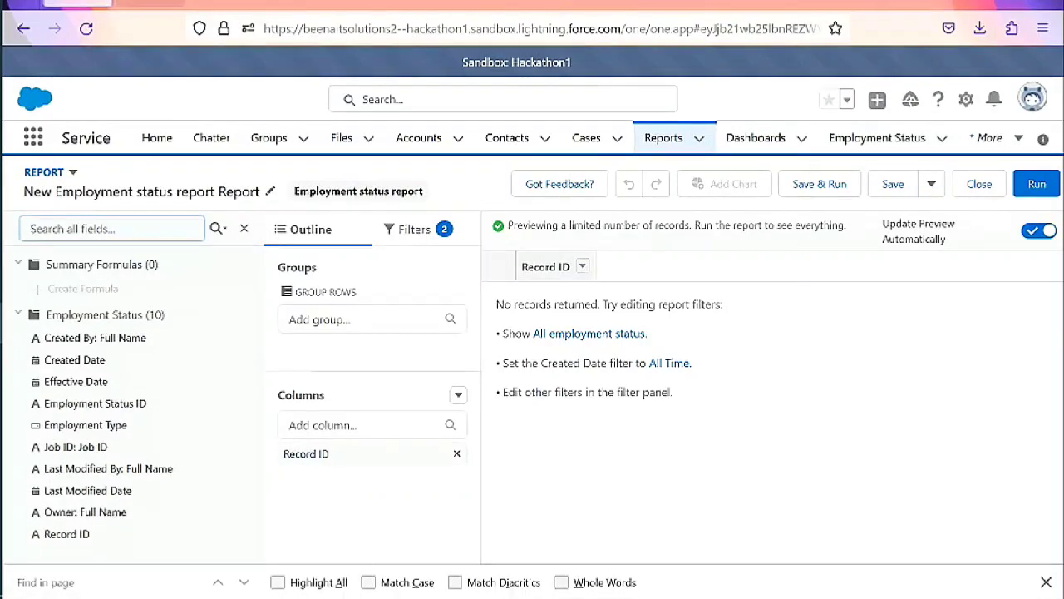
{"action": "left_click", "coordinate": [150, 2]}
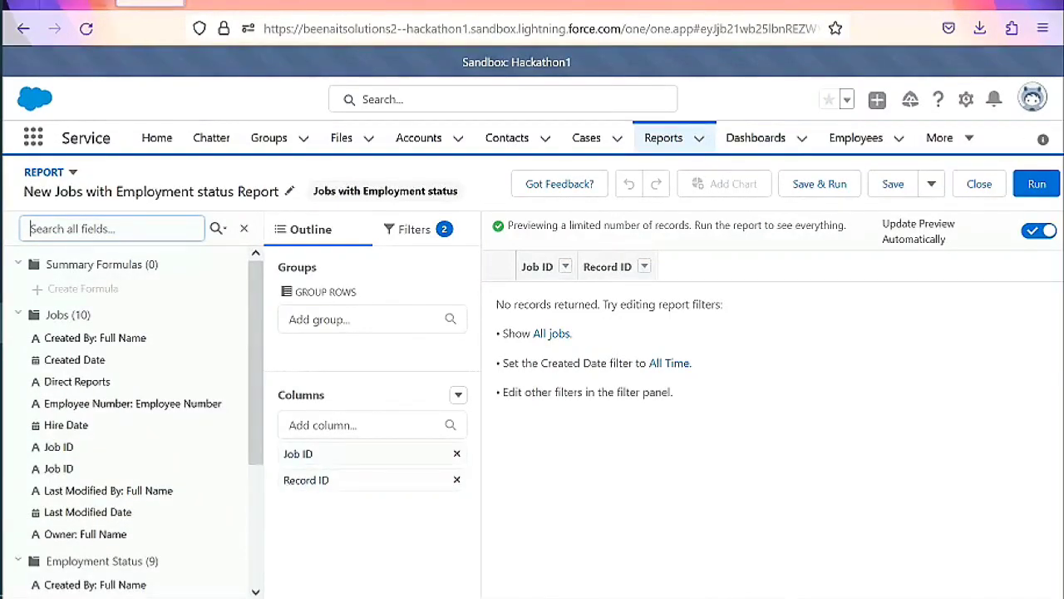
{"action": "left_click", "coordinate": [82, 2]}
{"action": "left_click", "coordinate": [149, 2]}
{"action": "scroll", "coordinate": [98, 478], "scroll_direction": "down", "scroll_amount": 1}
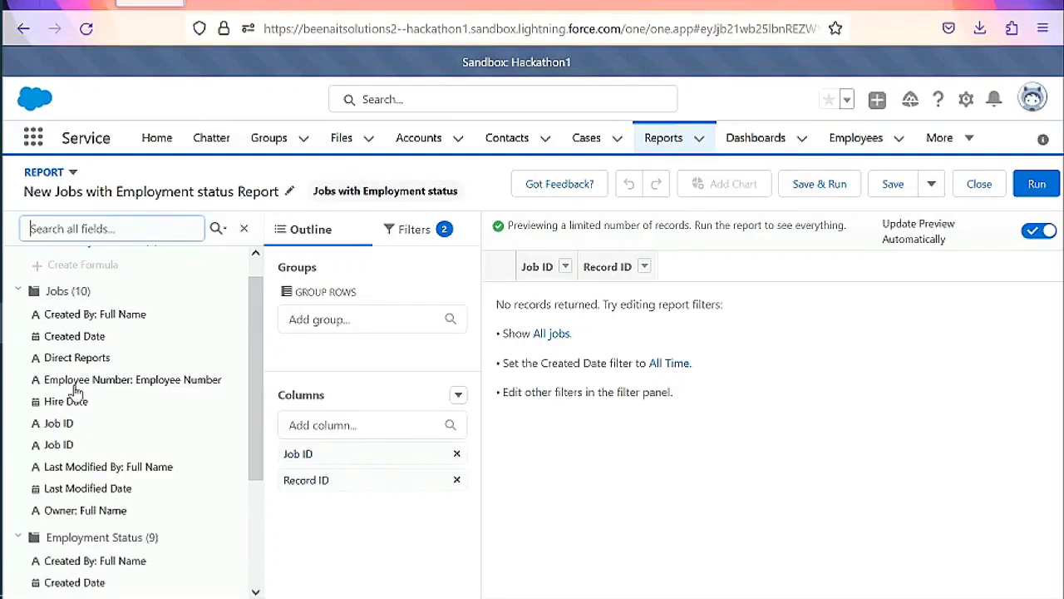
{"action": "scroll", "coordinate": [65, 507], "scroll_direction": "down", "scroll_amount": 2}
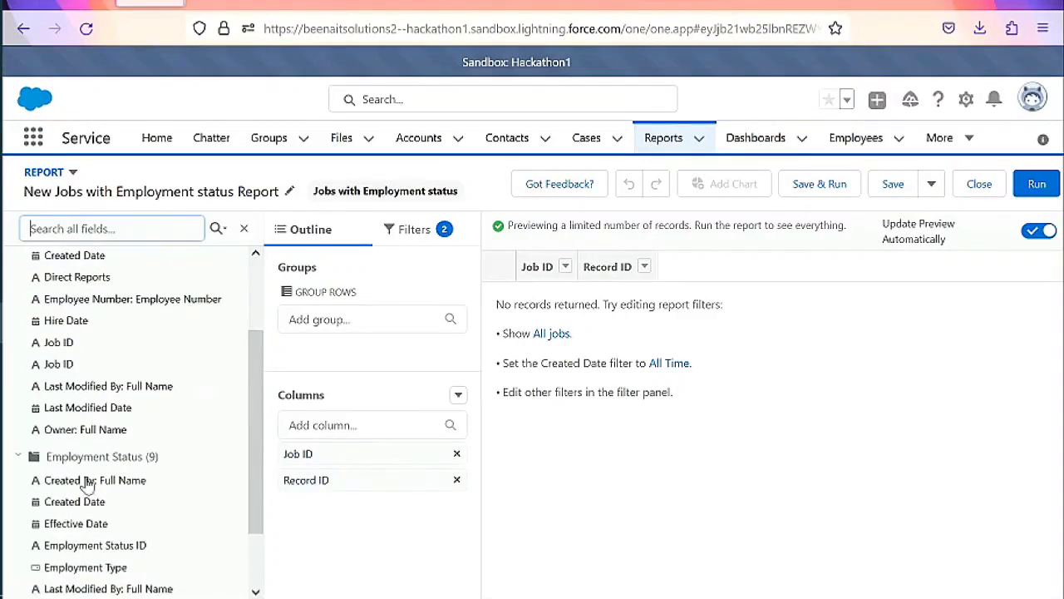
{"action": "left_click", "coordinate": [83, 6]}
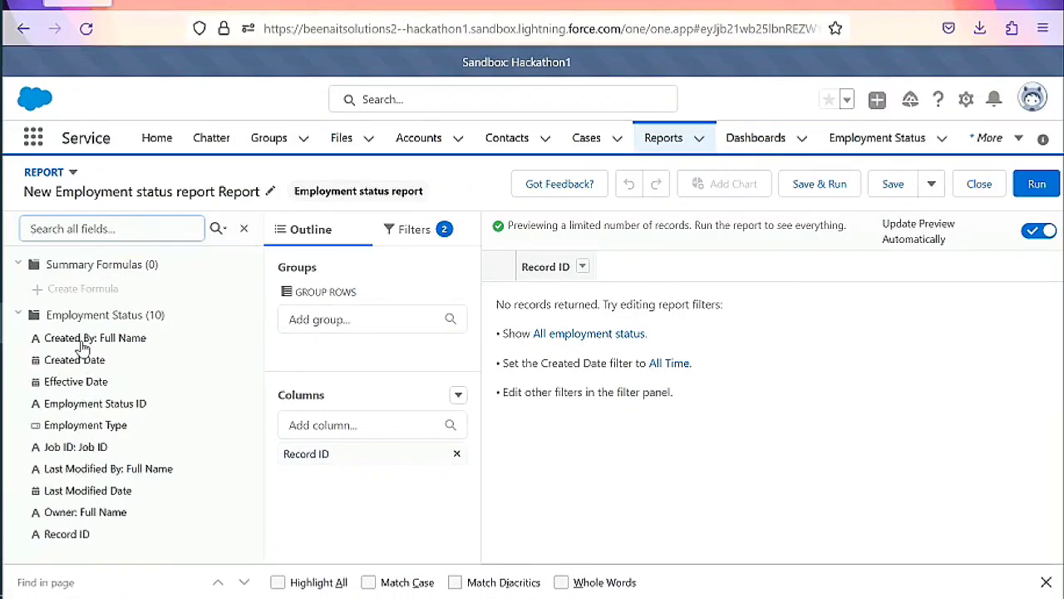
{"action": "left_click", "coordinate": [150, 5]}
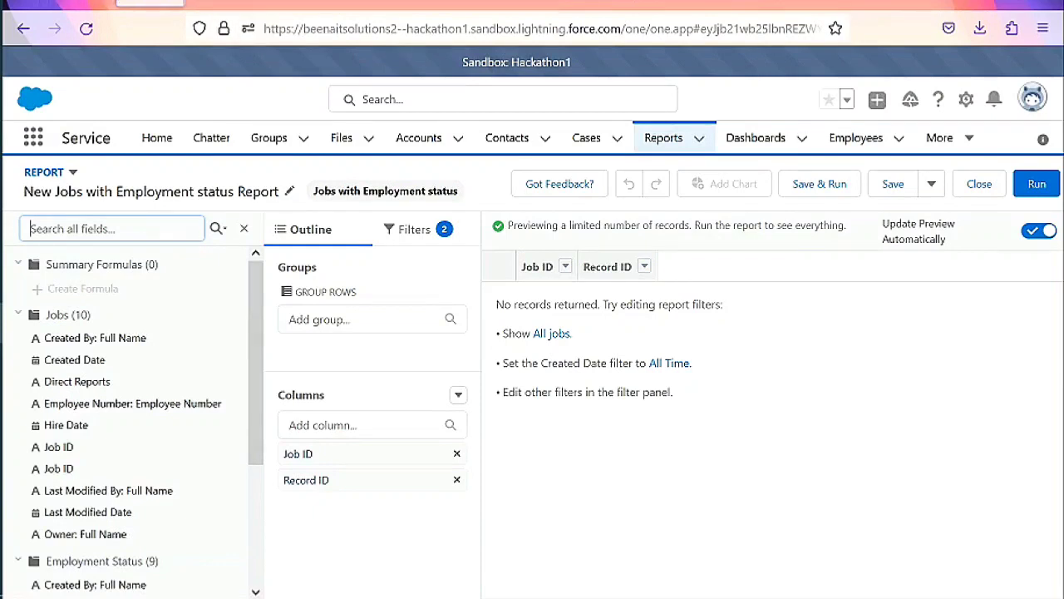
- Switch to the New Employment status report Report Feb2 and examine its filters, including the date fields offered for the Created Date filter
{"action": "left_click", "coordinate": [219, 4]}
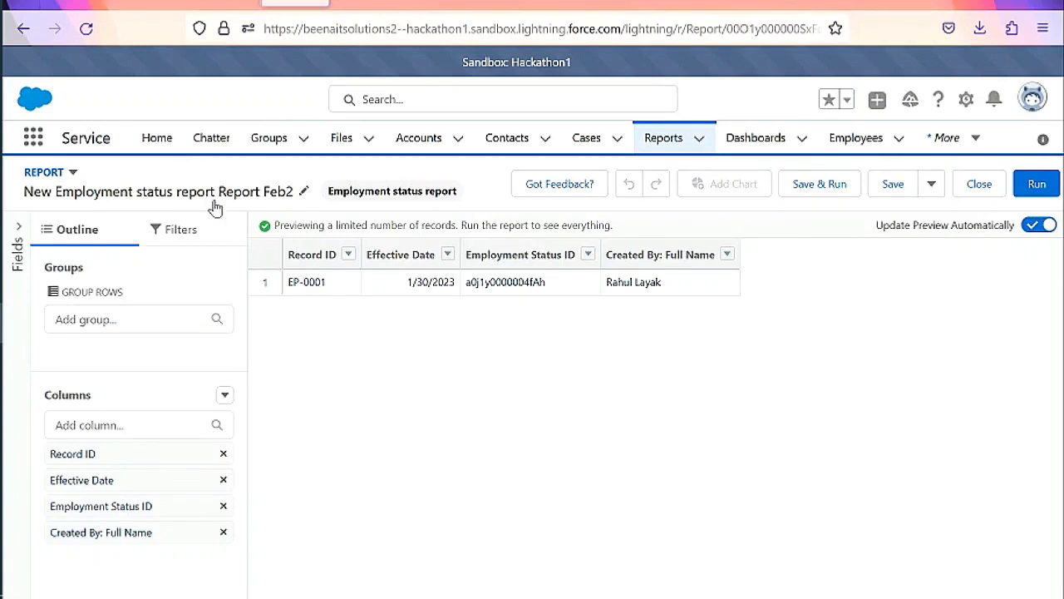
{"action": "left_click", "coordinate": [181, 239]}
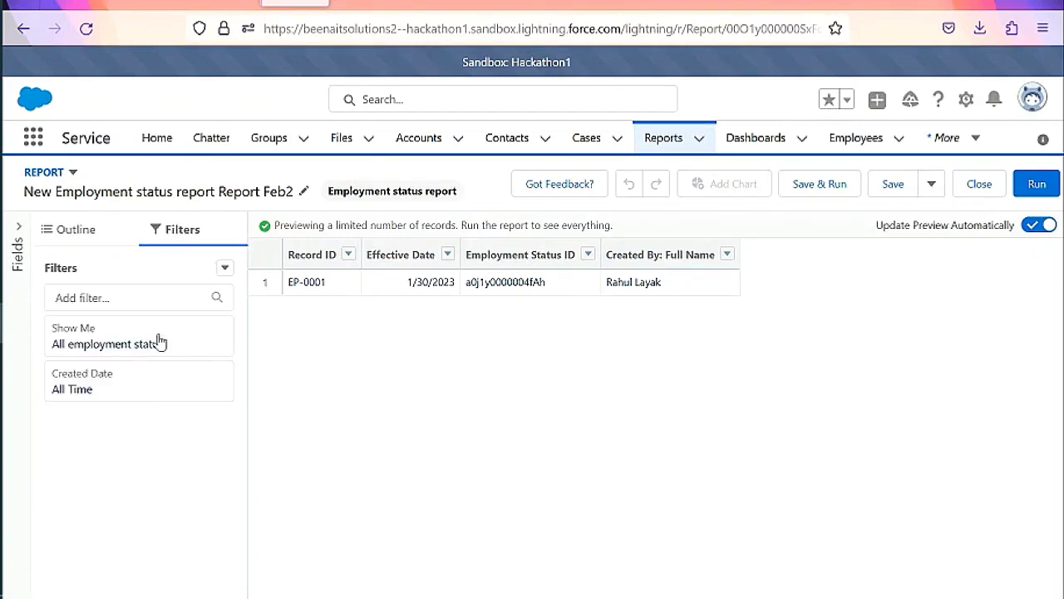
{"action": "left_click", "coordinate": [161, 381]}
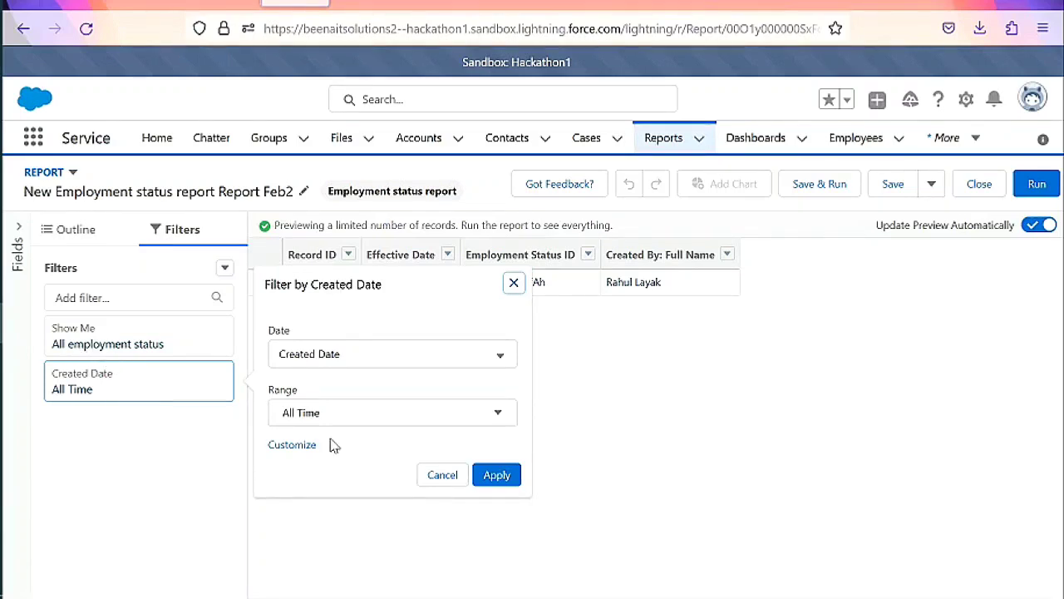
{"action": "left_click", "coordinate": [361, 356]}
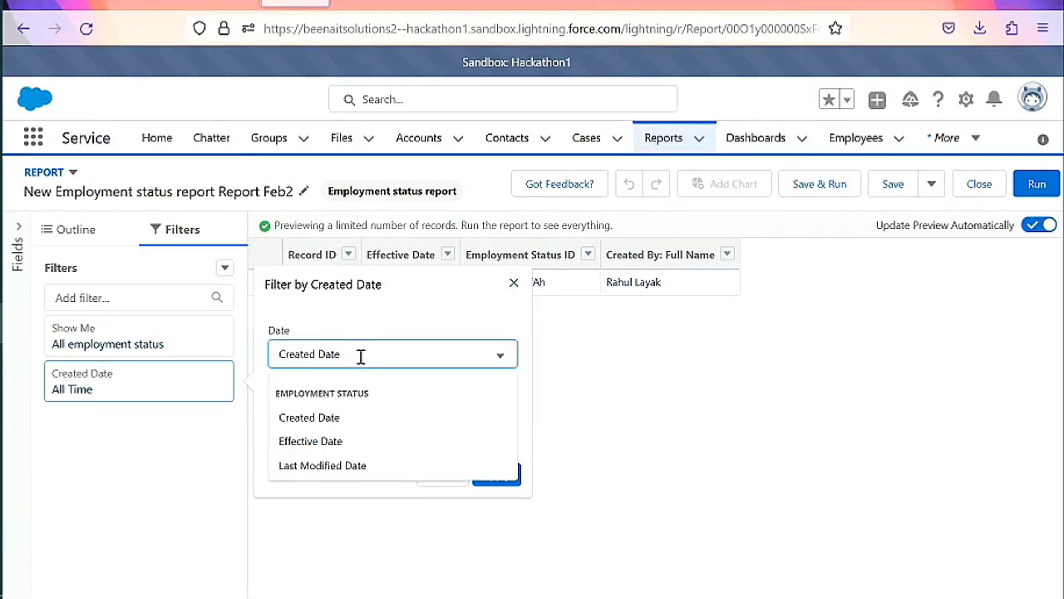
{"action": "left_click", "coordinate": [98, 496]}
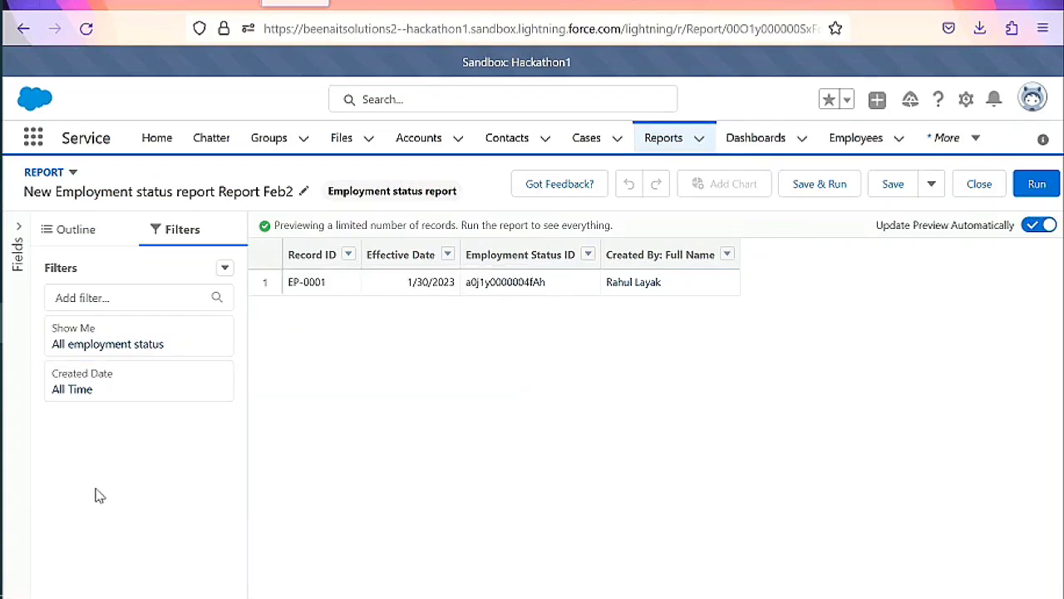